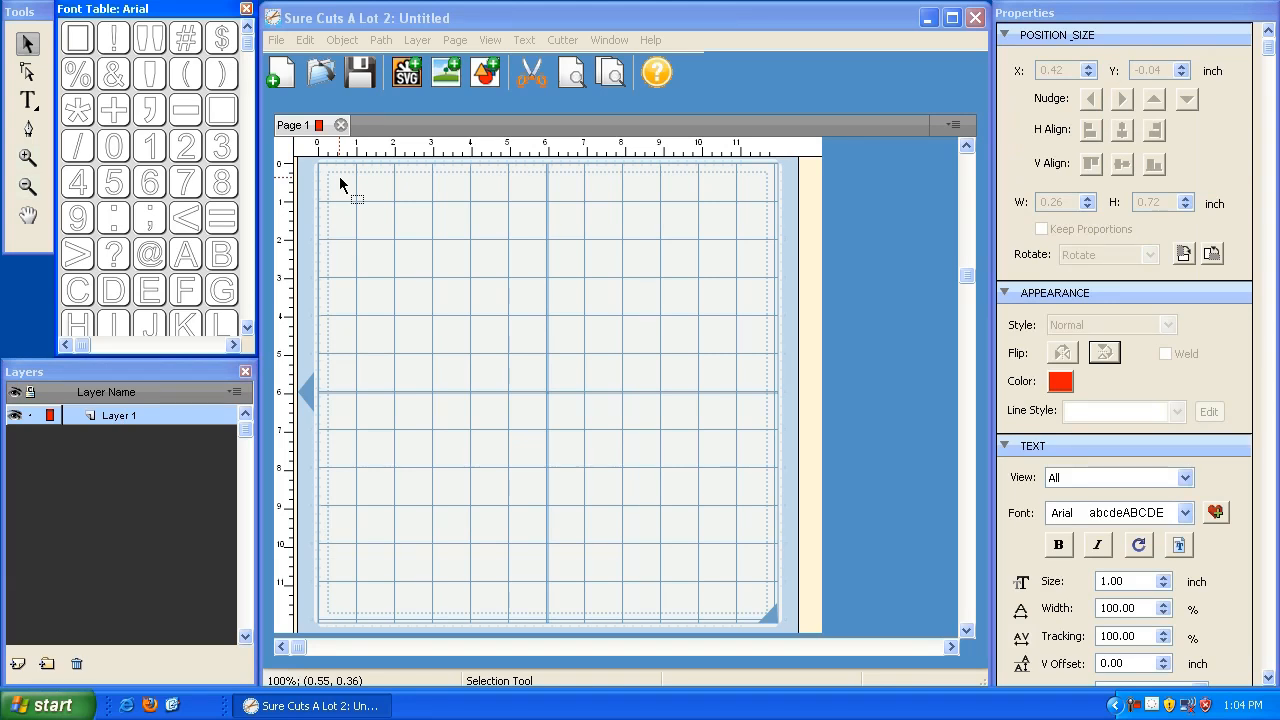
- Add a heart from the Basic Shapes library, move it to about 1.28, 1.28 inches and enlarge it to about 3.21 by 2.63 inches
left_click(614, 21)
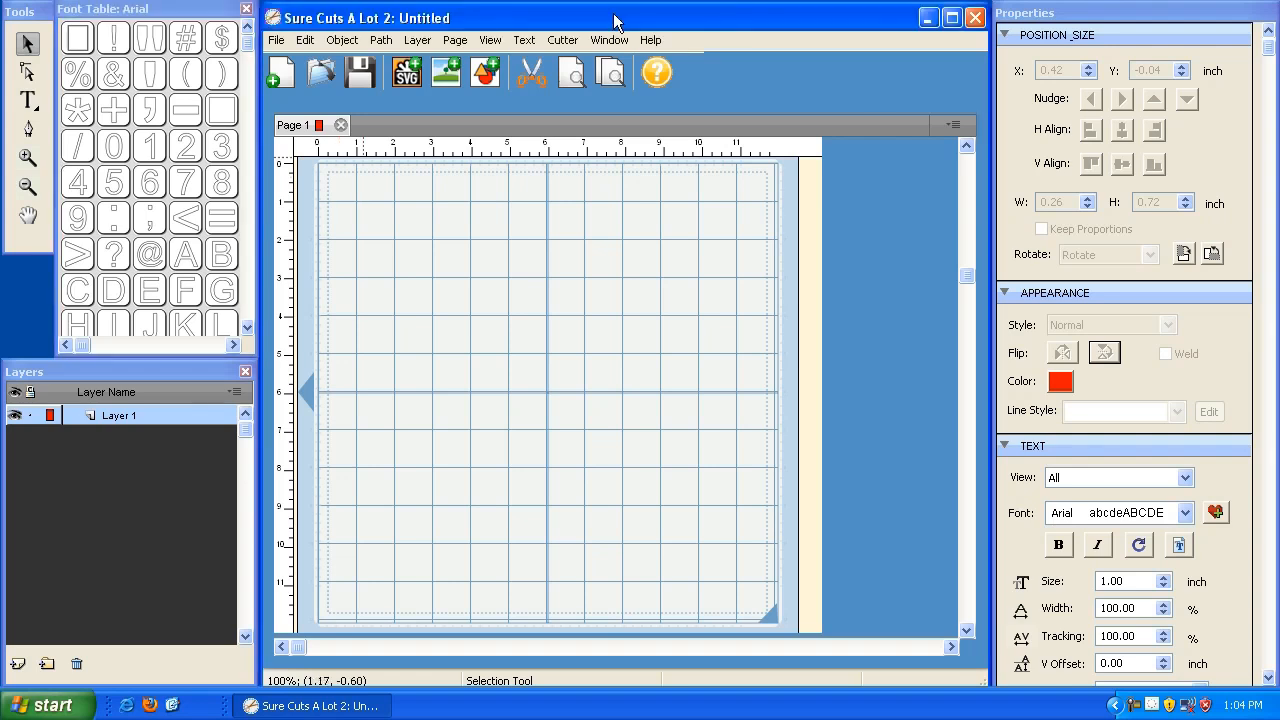
left_click(609, 40)
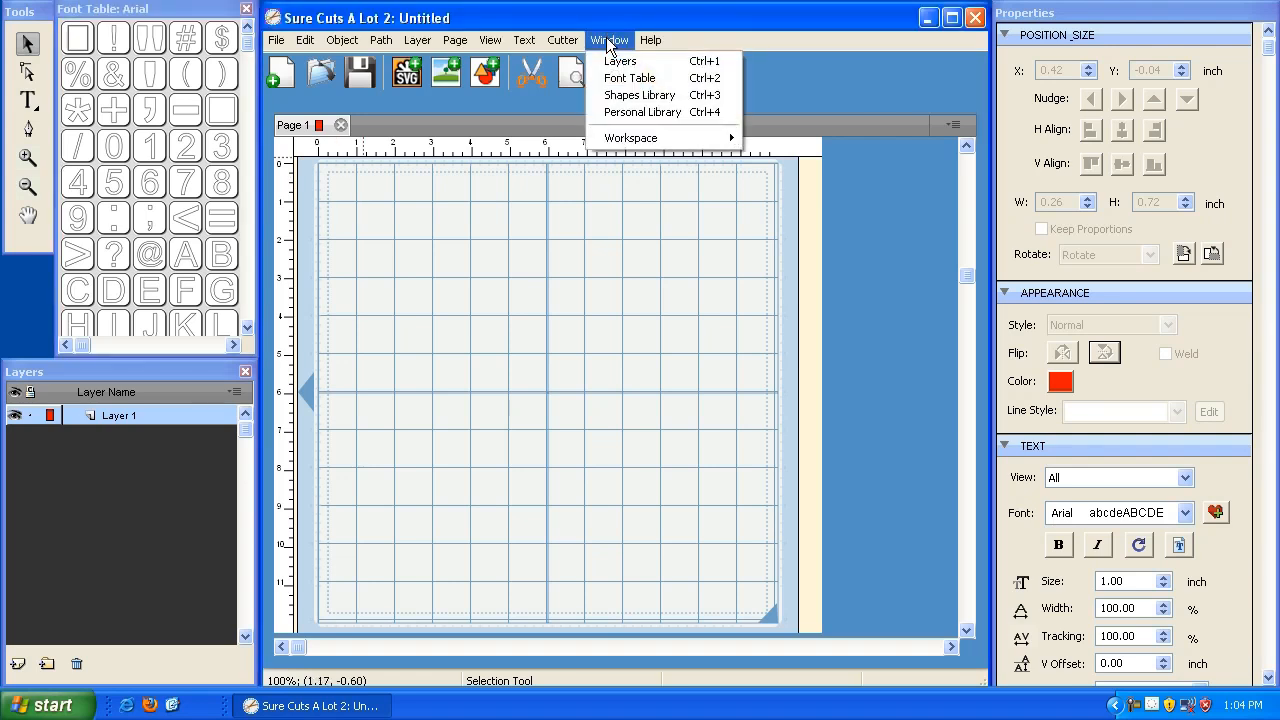
left_click(622, 95)
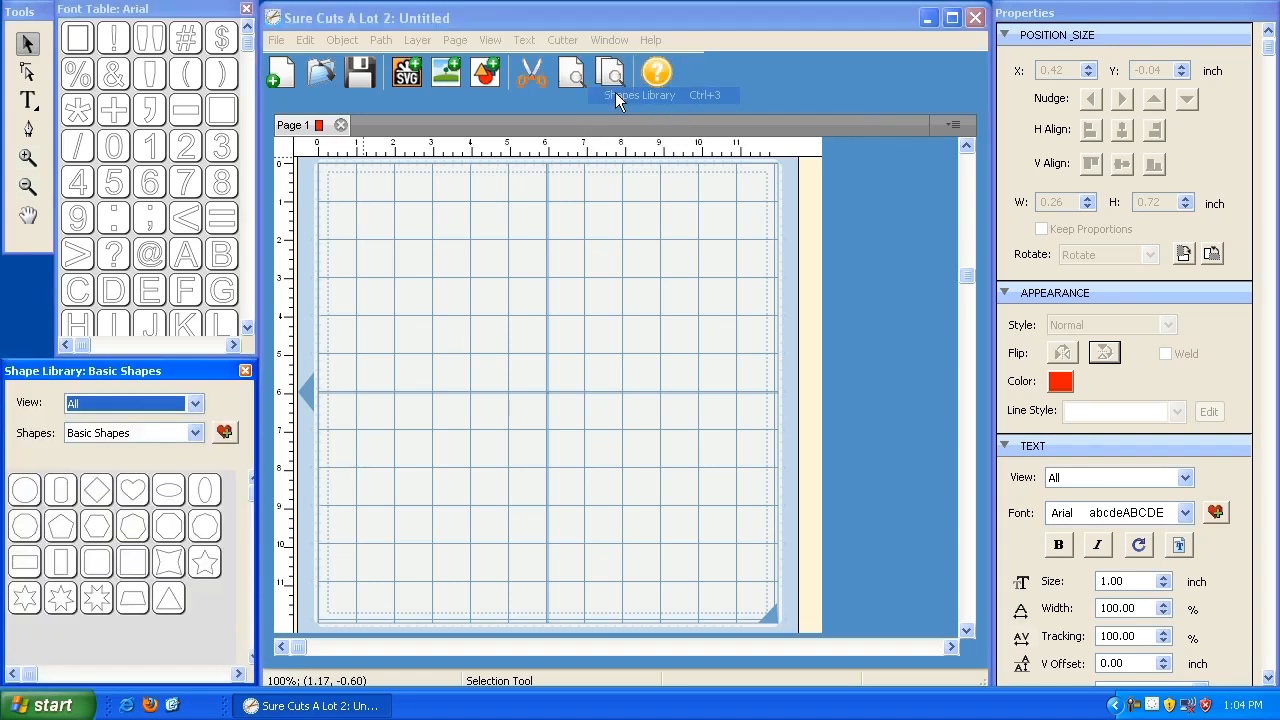
left_click(136, 493)
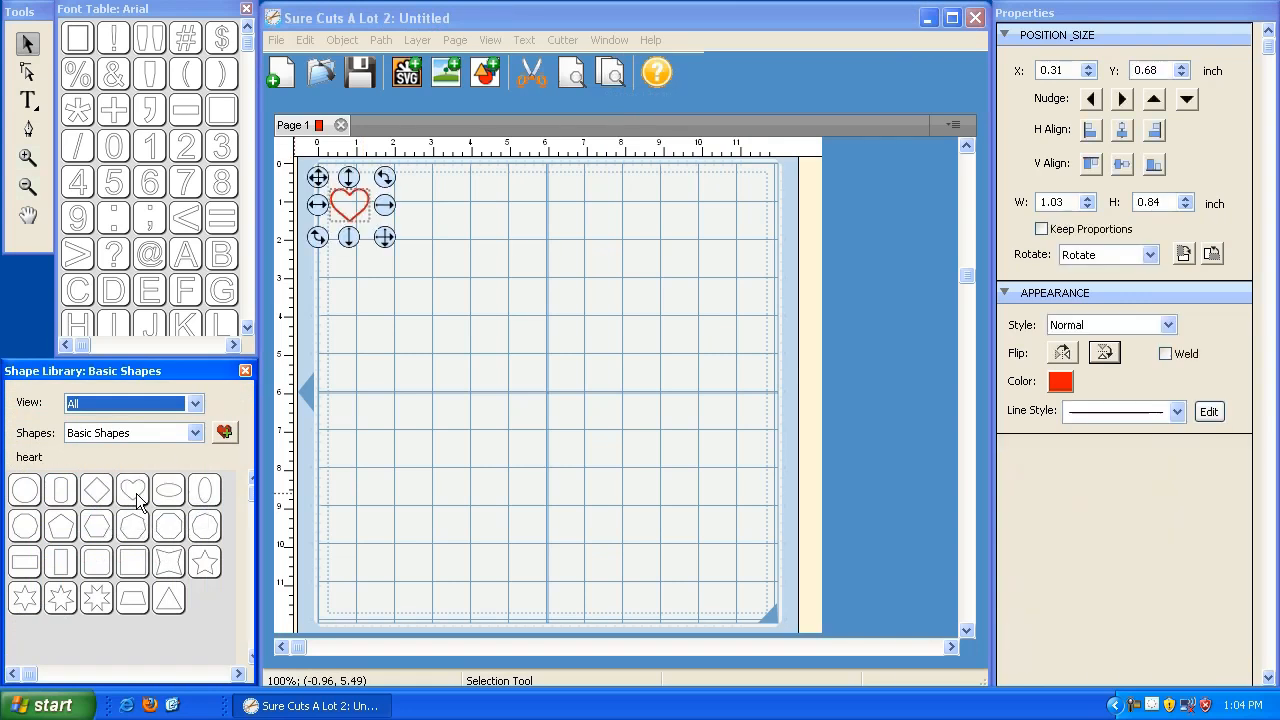
left_click_drag(323, 180, 360, 204)
left_click_drag(422, 256, 509, 344)
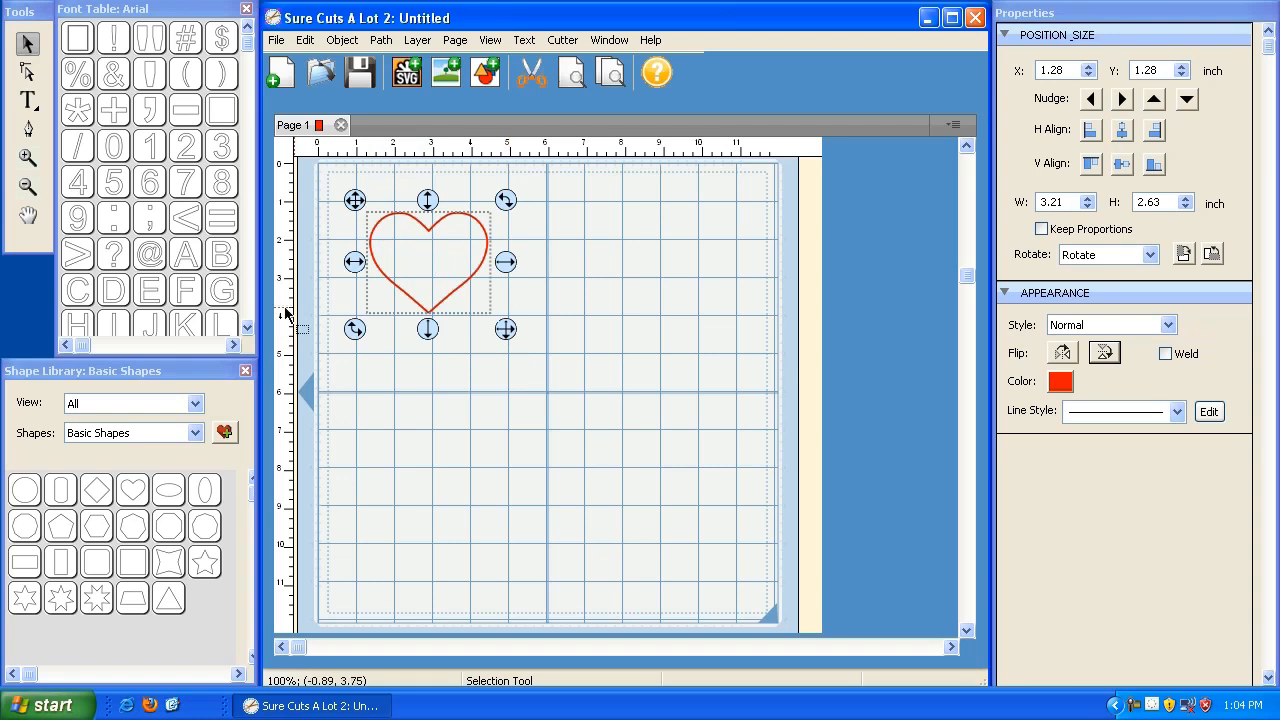
left_click(195, 370)
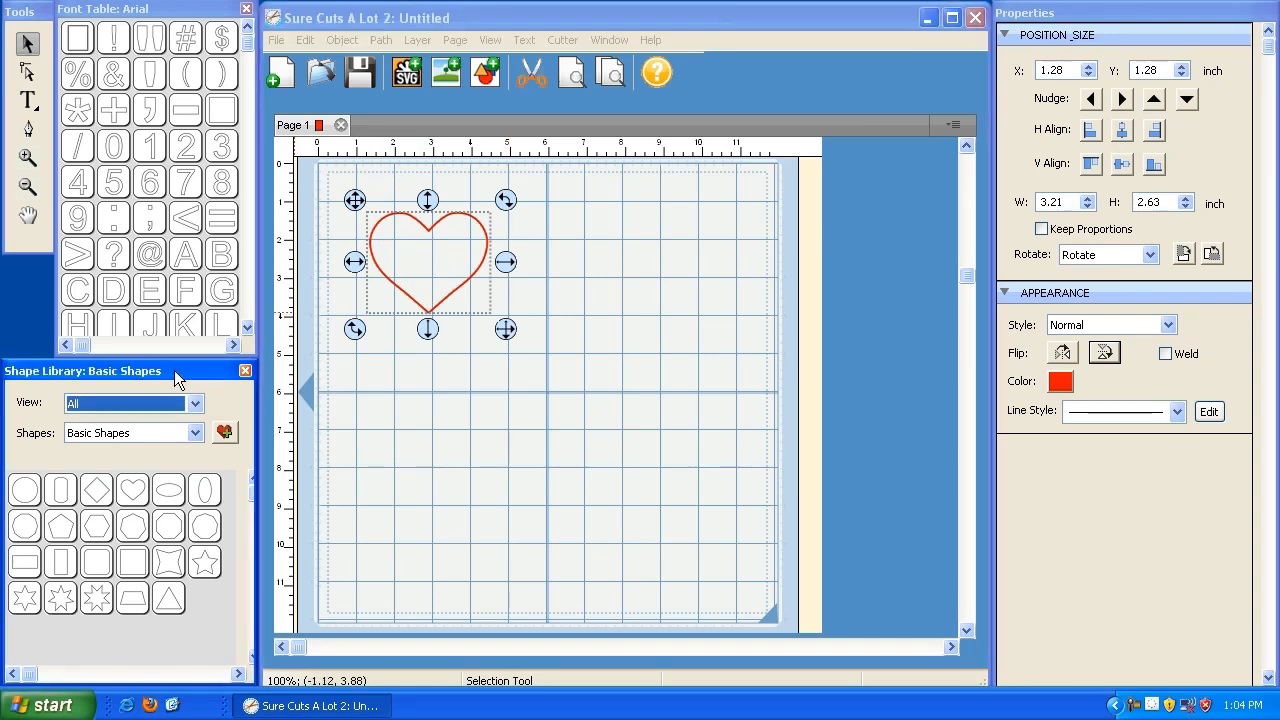
left_click(245, 371)
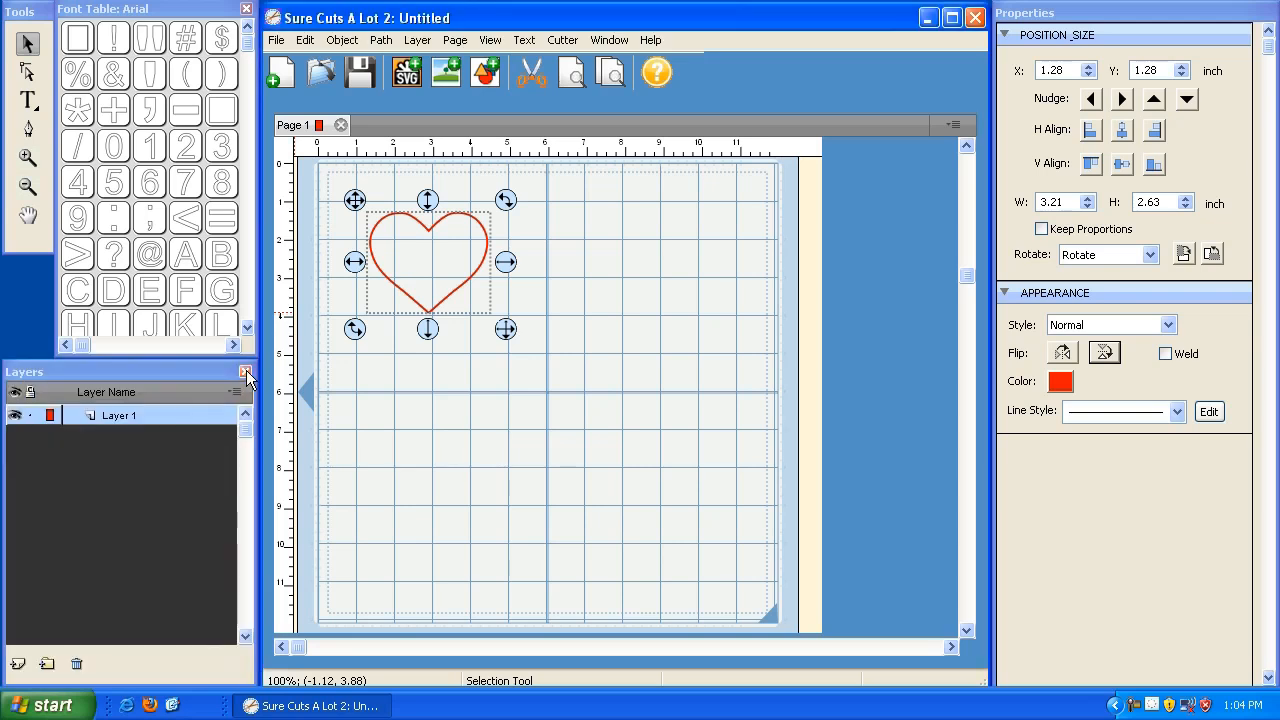
- Select Layer 1 and toggle its visibility off and on, leaving the layer shown
left_click(106, 418)
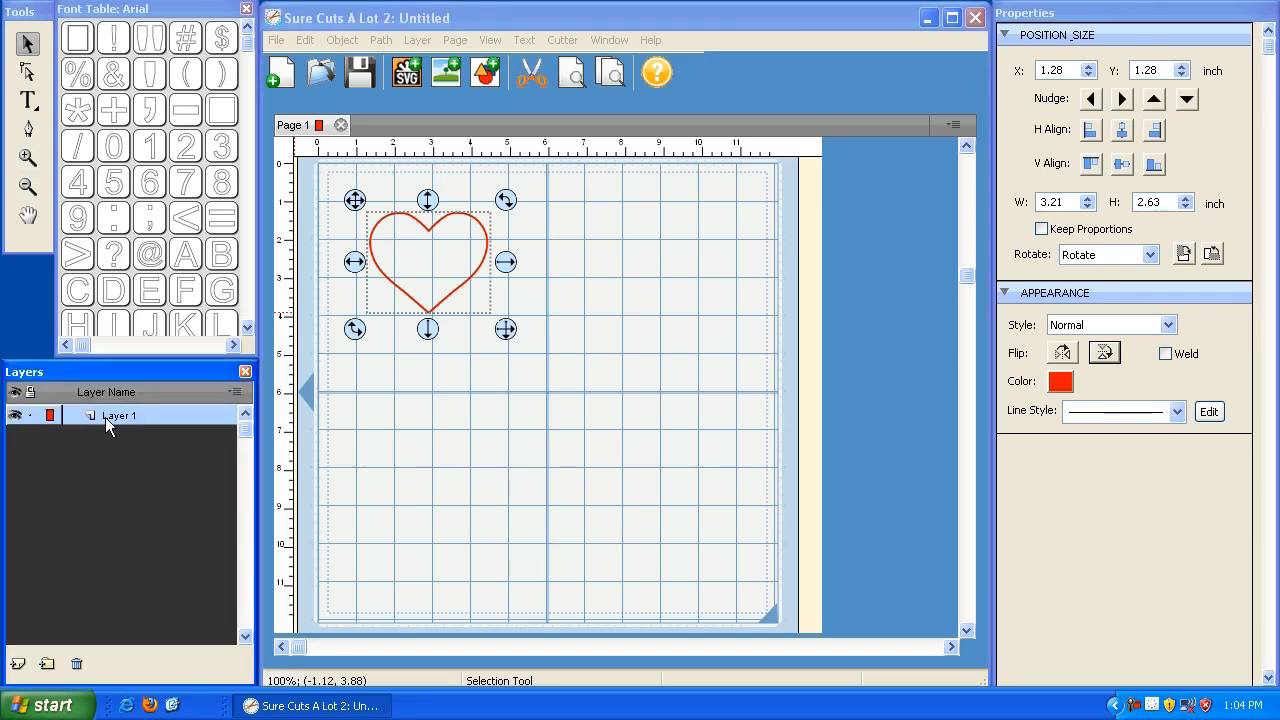
left_click(15, 417)
left_click(15, 417)
left_click(15, 417)
left_click(15, 417)
- Lock Layer 1, try to select the heart, and unlock the layer to select the heart again
left_click(31, 417)
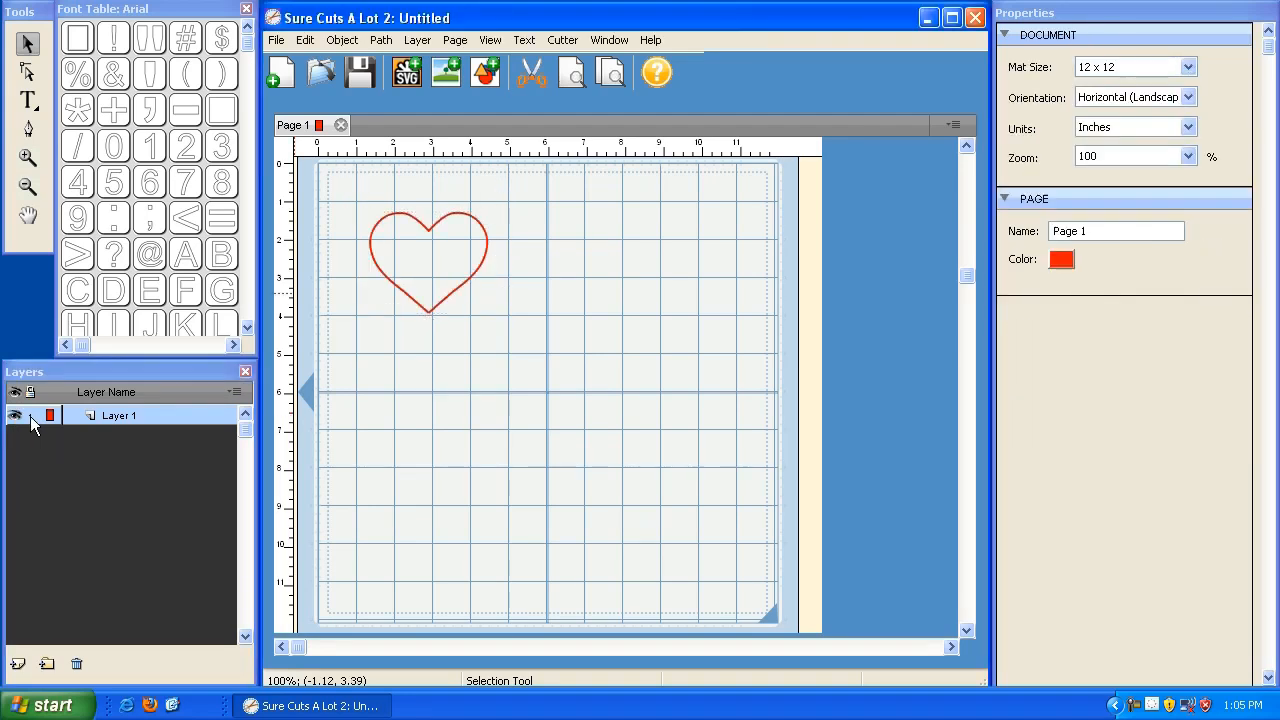
left_click(31, 417)
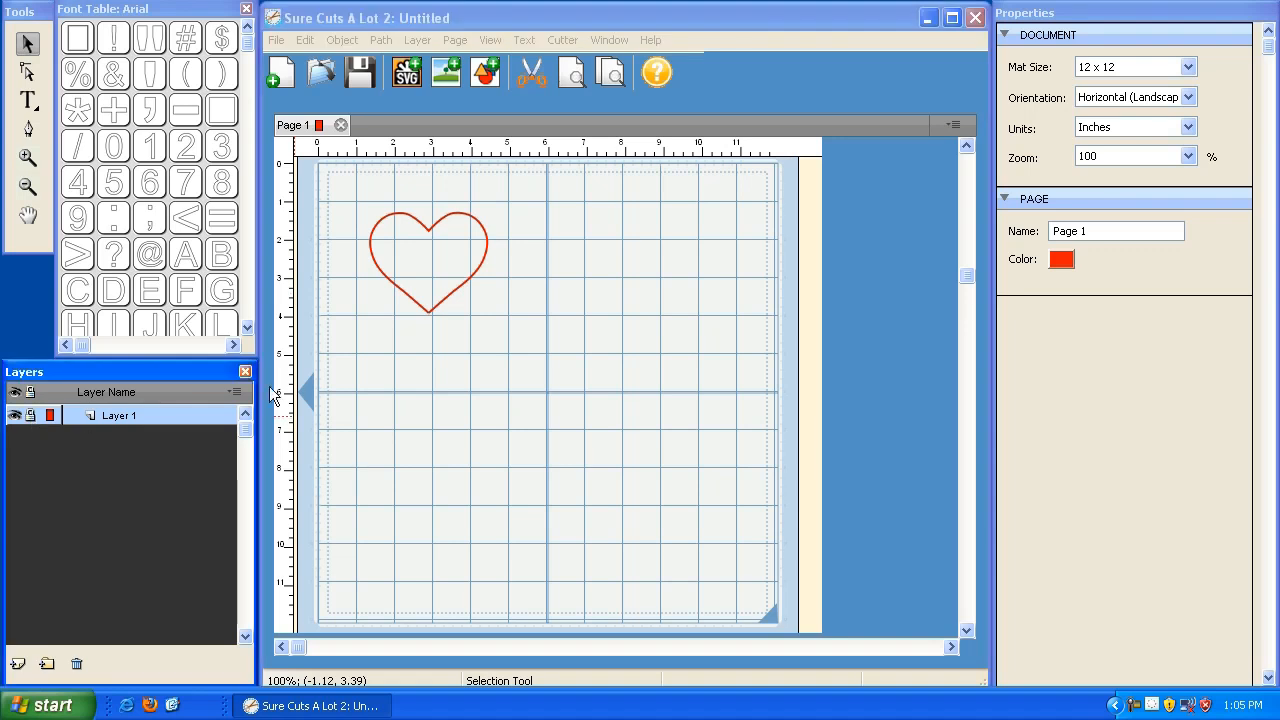
left_click(431, 274)
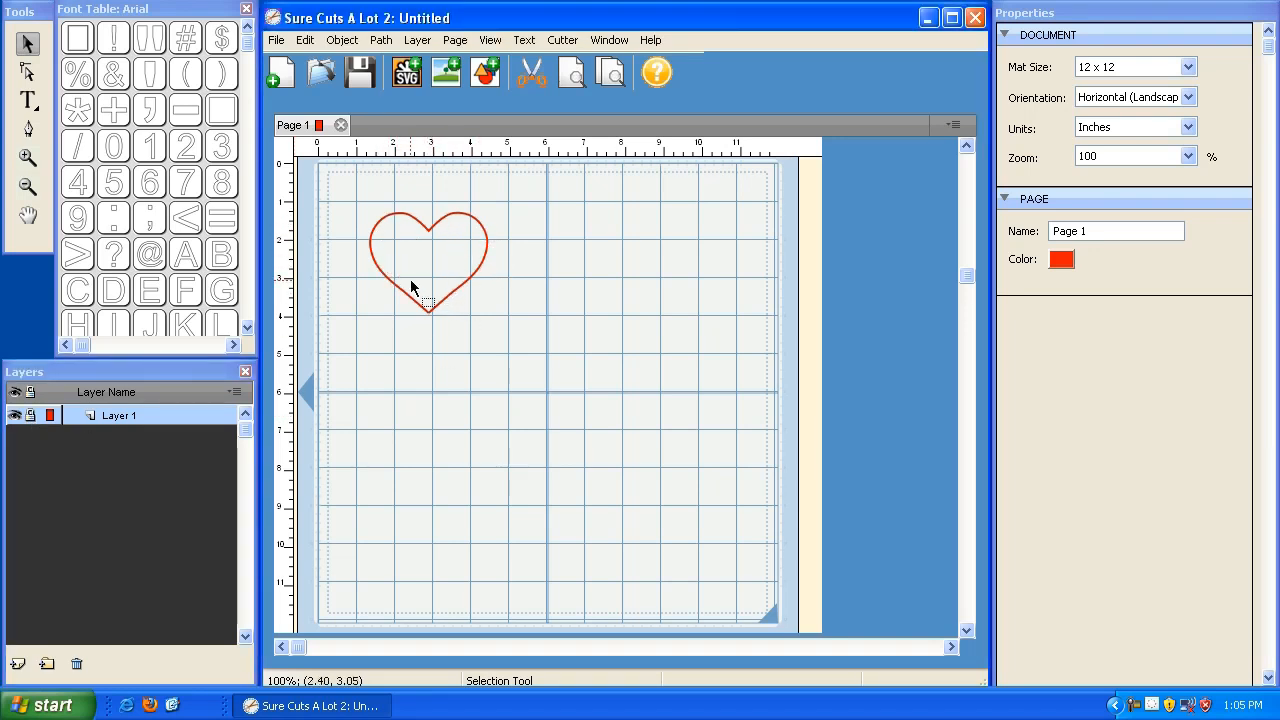
left_click(30, 416)
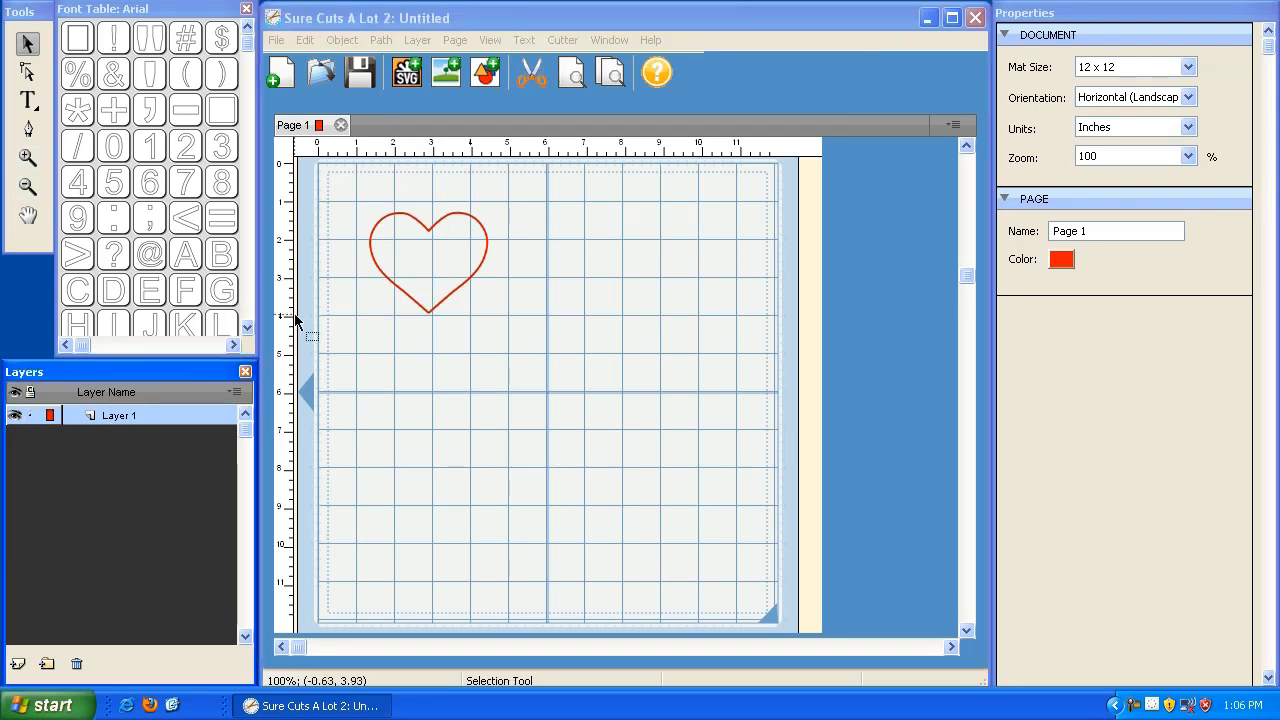
left_click(423, 221)
mouse_move(357, 200)
left_mouse_down()
mouse_move(362, 213)
mouse_move(350, 197)
left_mouse_up()
- View the layer properties of Layer 1 and close them without making changes
left_click(55, 424)
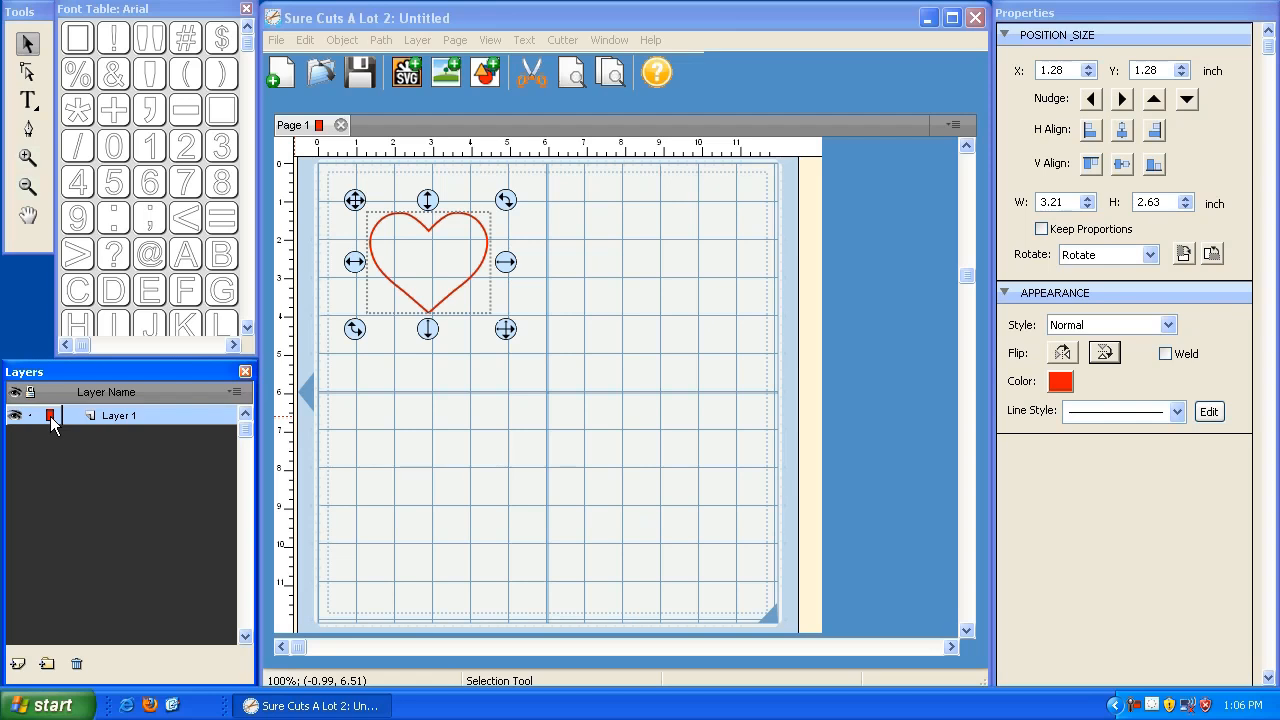
double_click(124, 415)
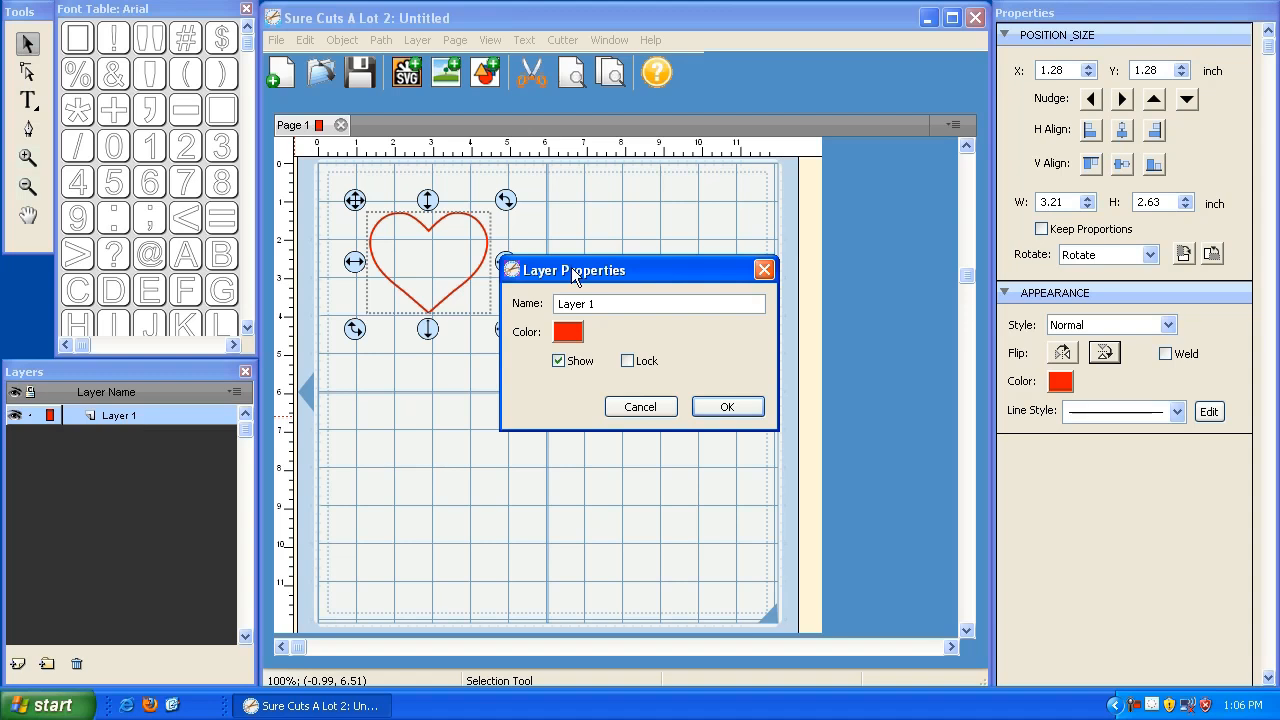
left_click(648, 410)
left_click(420, 40)
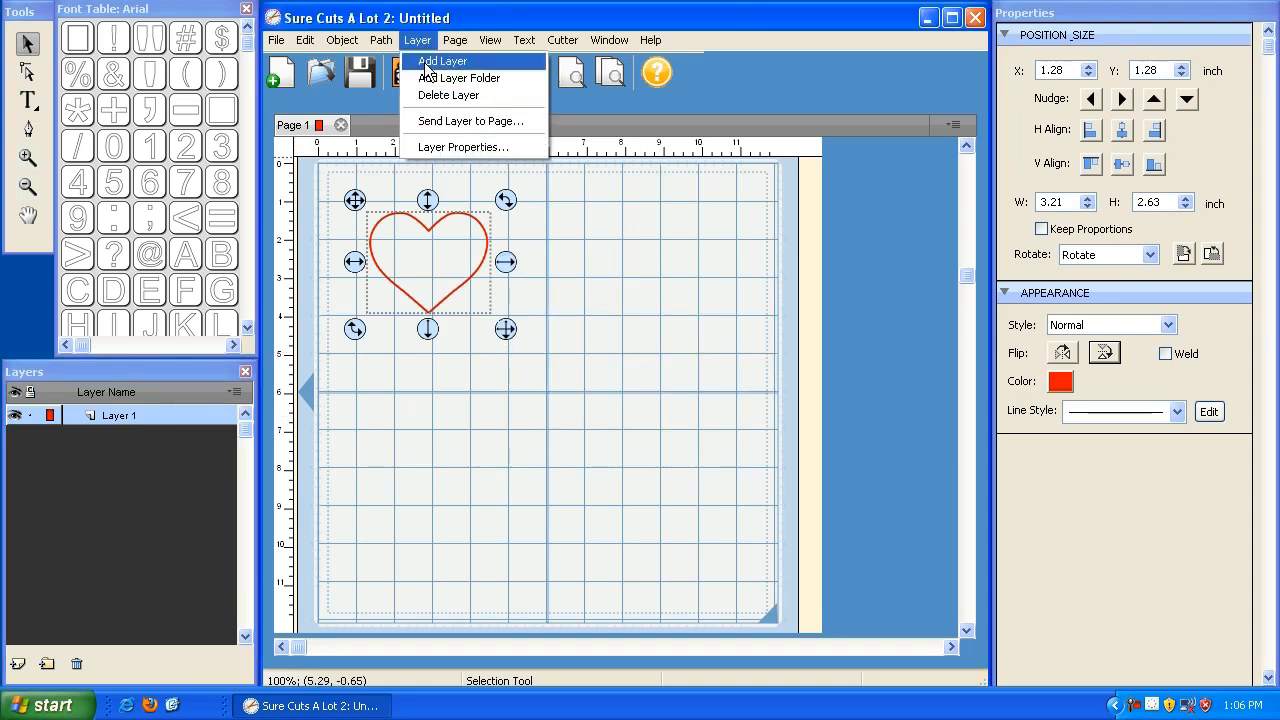
left_click(434, 147)
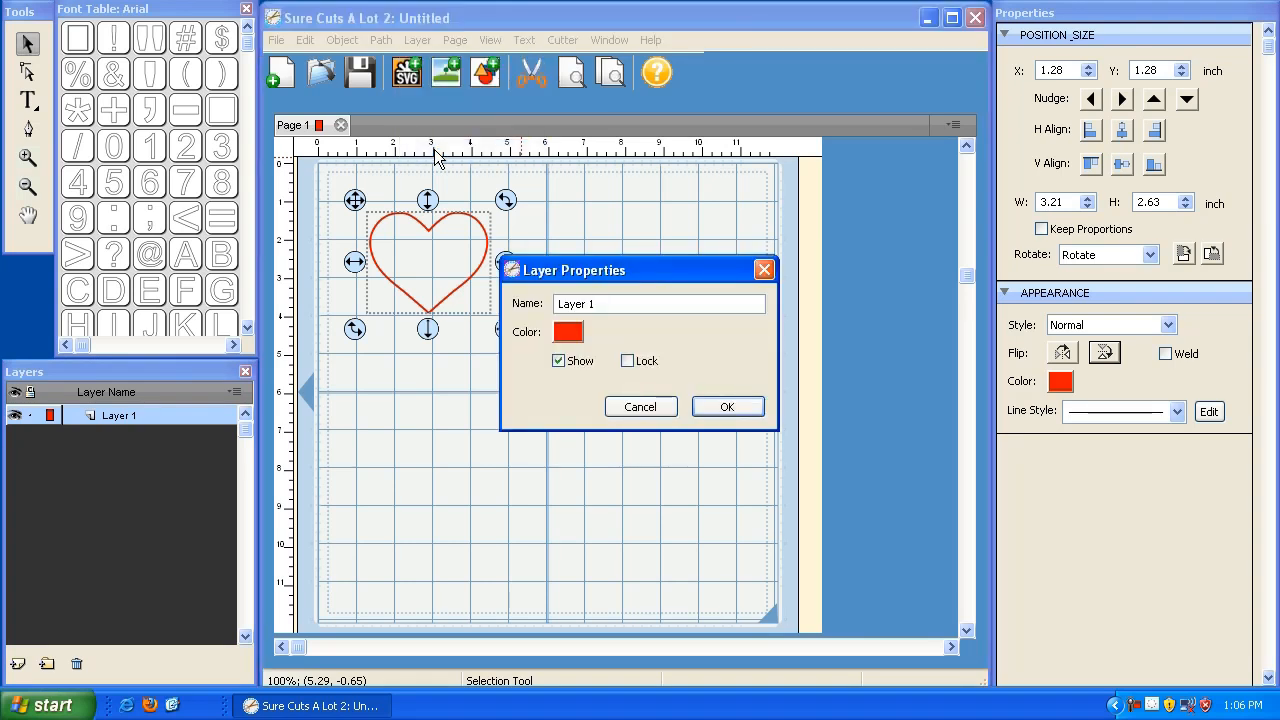
left_click(640, 407)
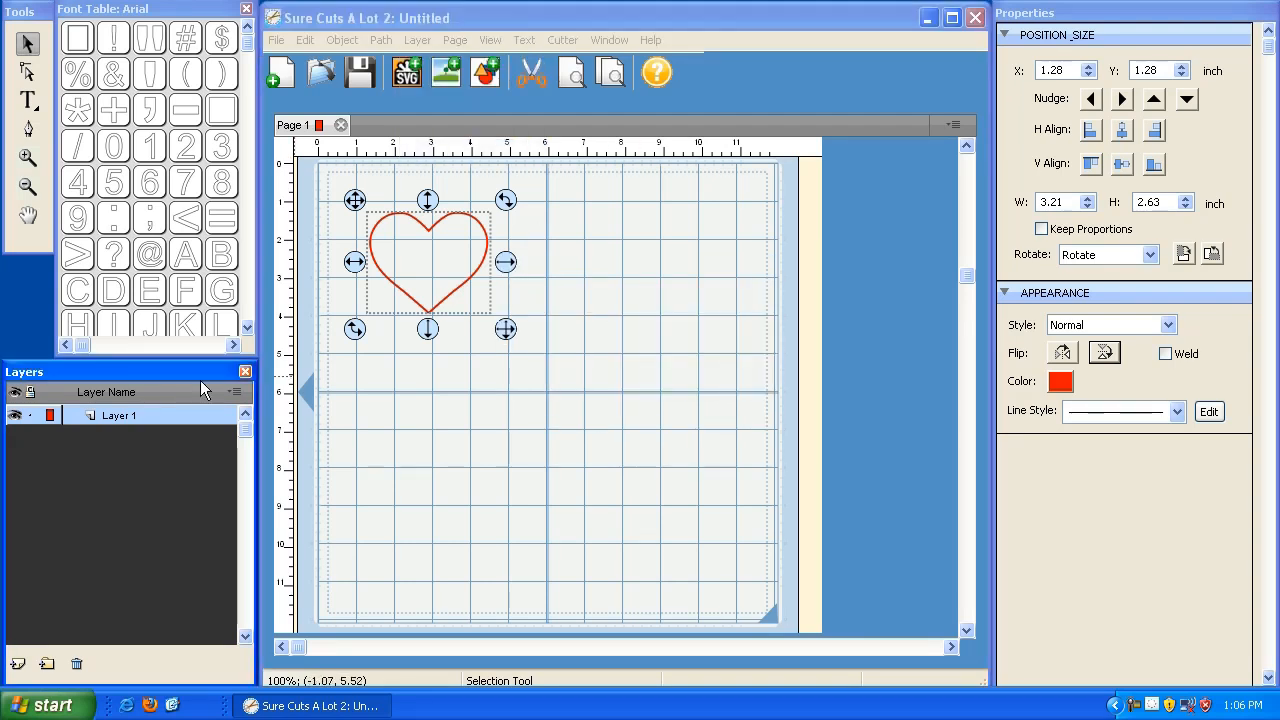
- Change the color of Layer 1 to the basic bright blue (RGB 0, 128, 255)
double_click(130, 414)
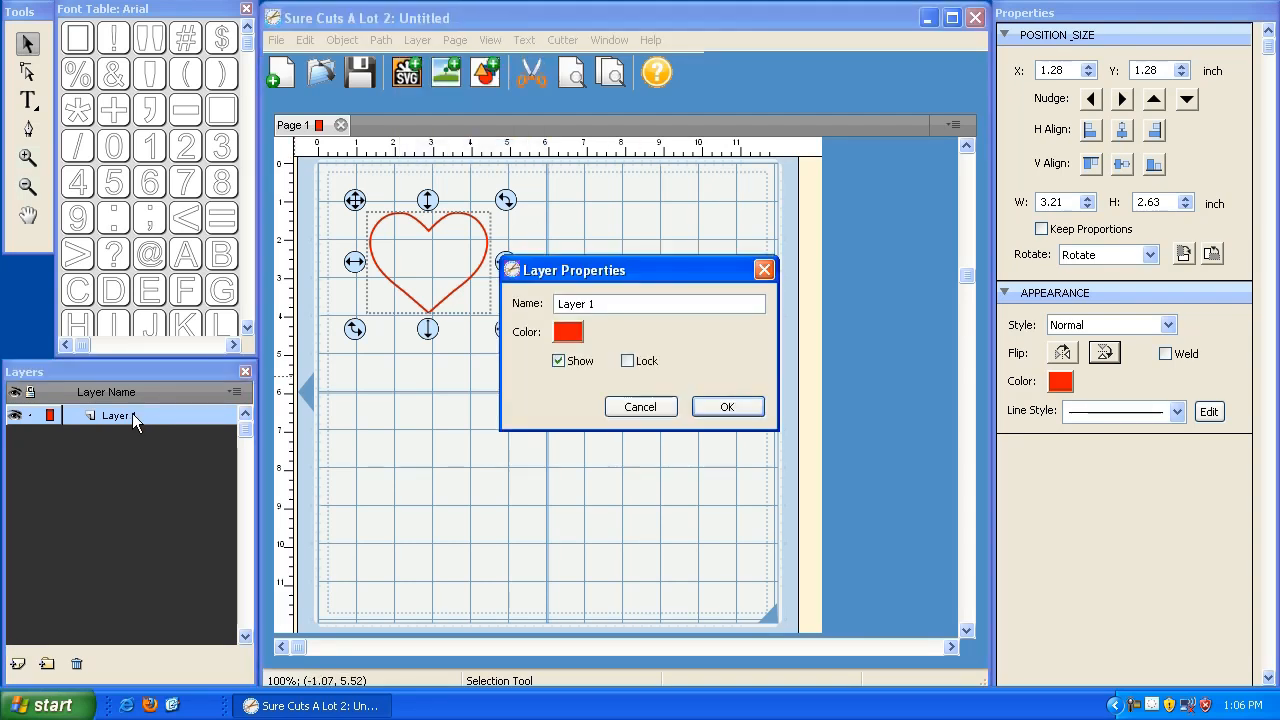
left_click(566, 334)
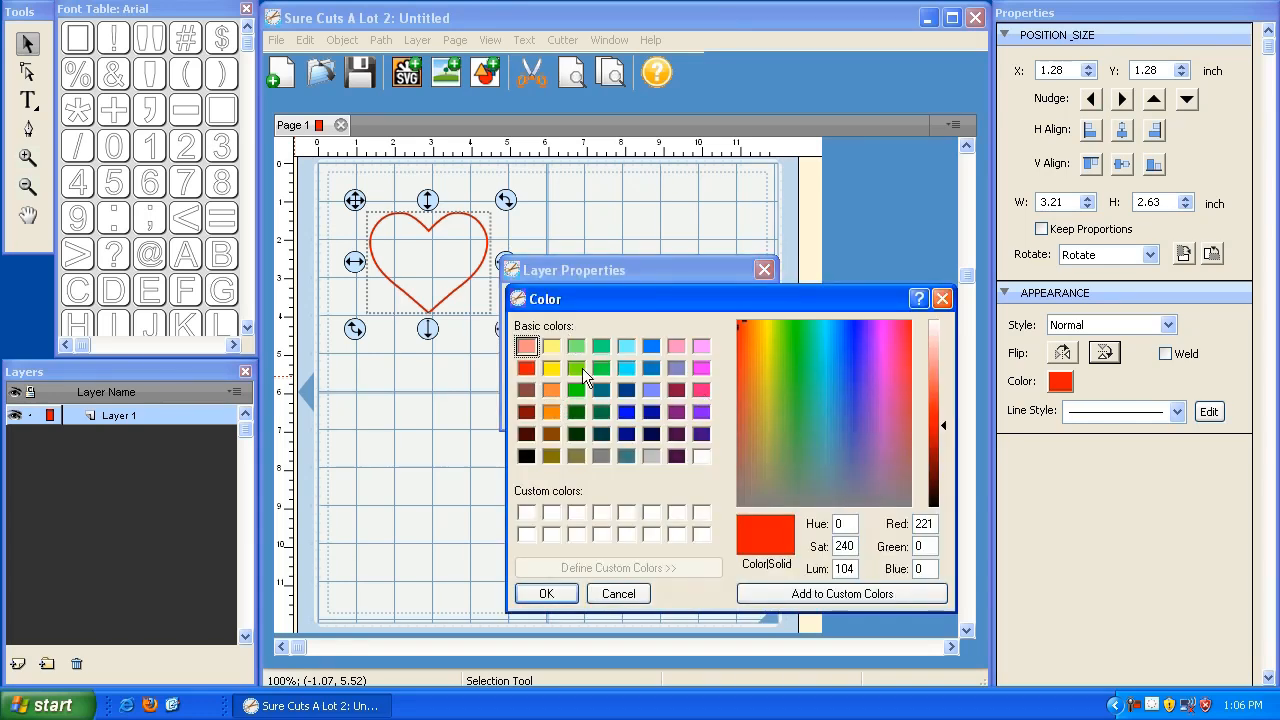
left_click(651, 347)
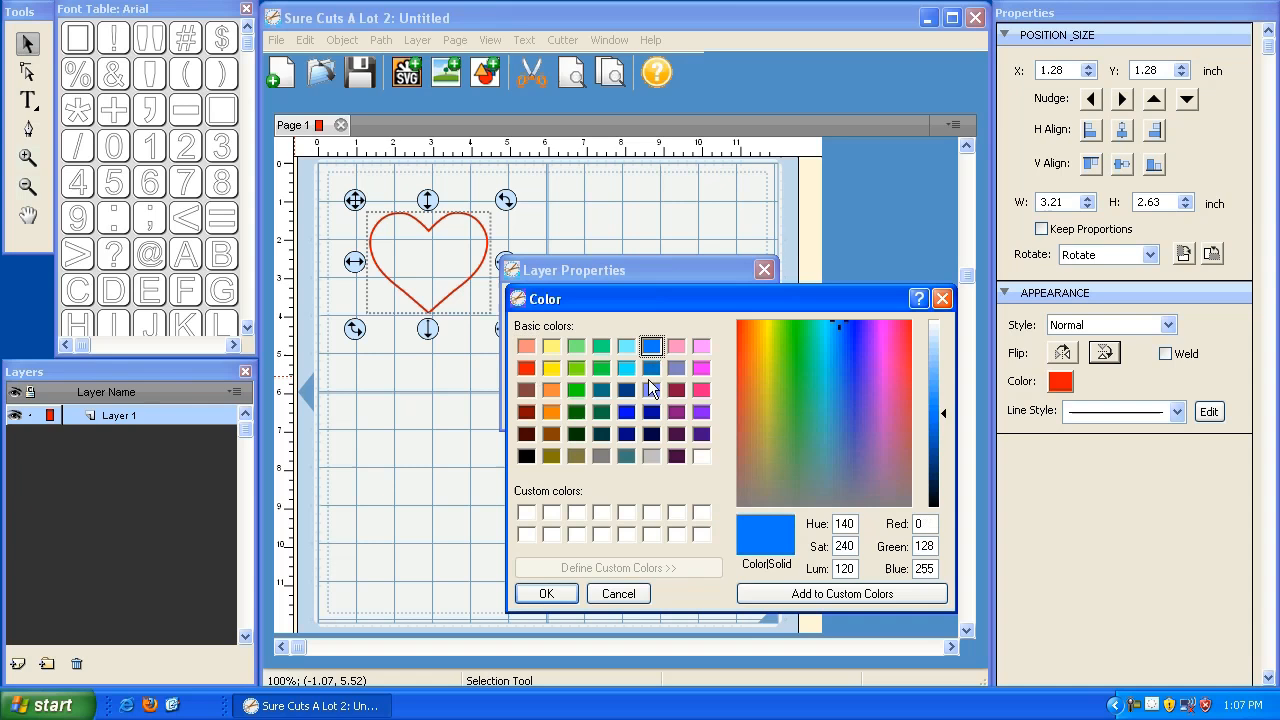
left_click(546, 594)
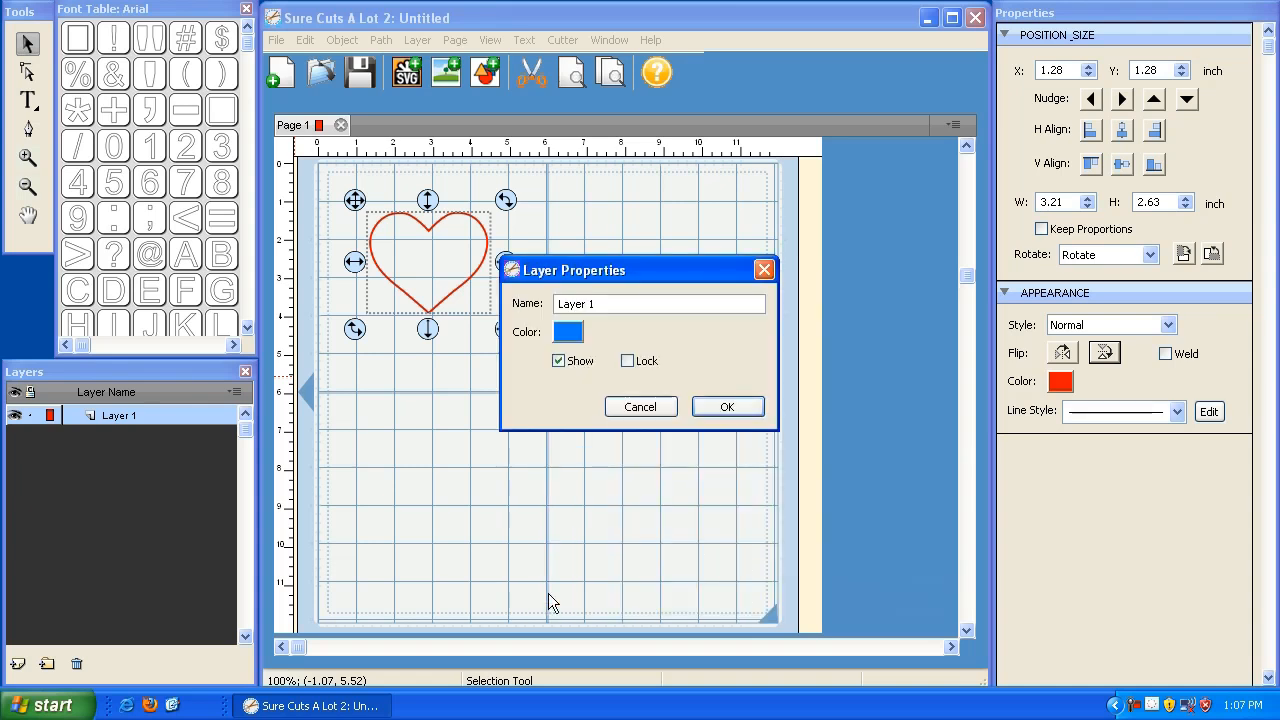
left_click(716, 408)
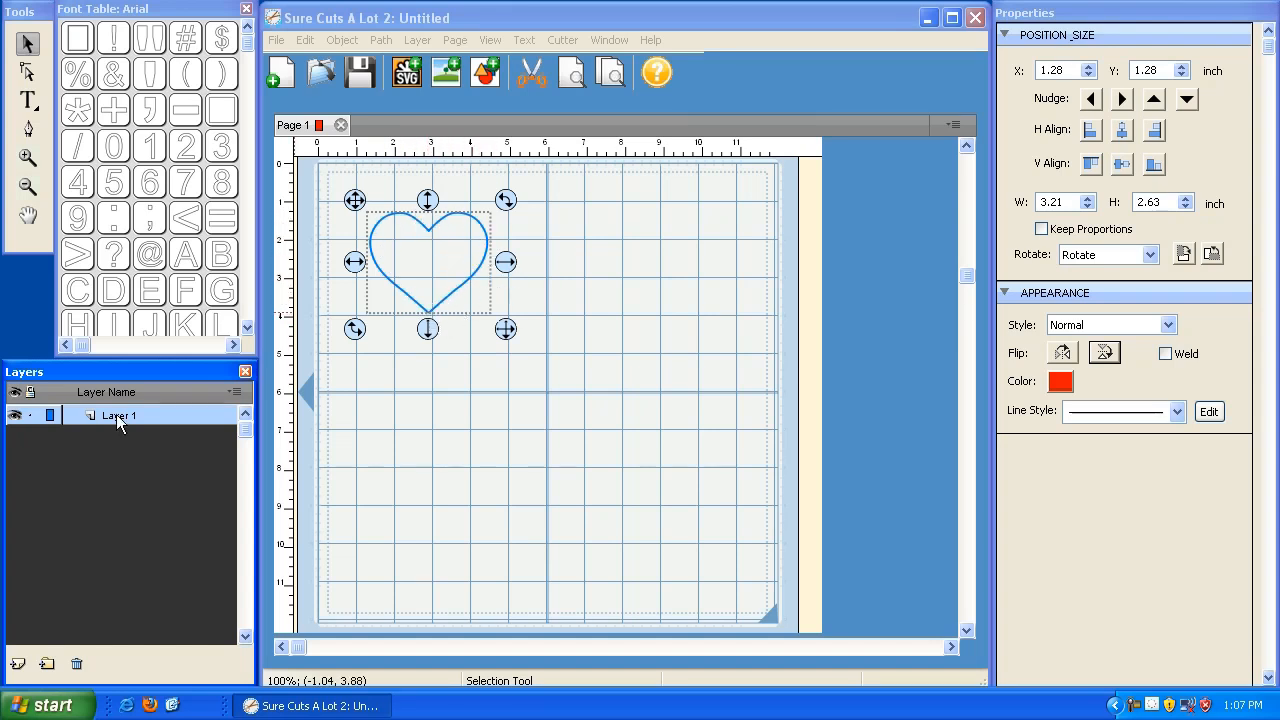
- Rename Layer 1, which holds the heart, as Blue Layer
double_click(47, 413)
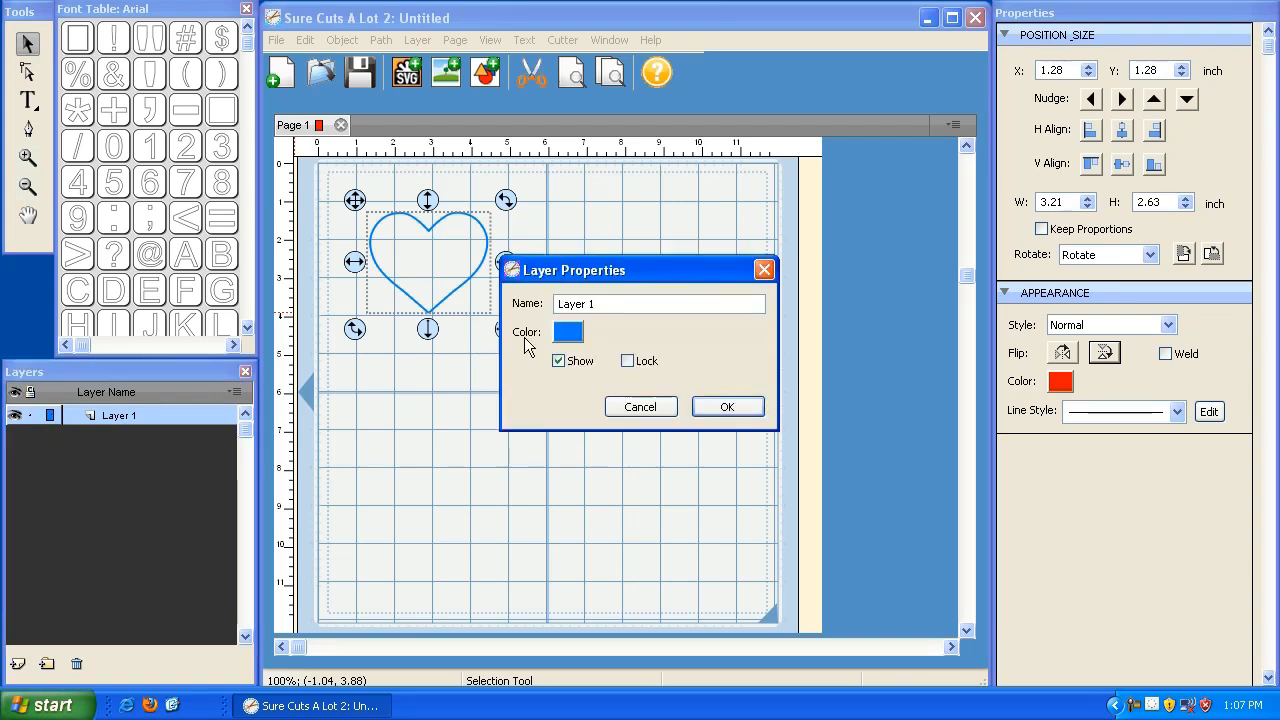
left_click(657, 407)
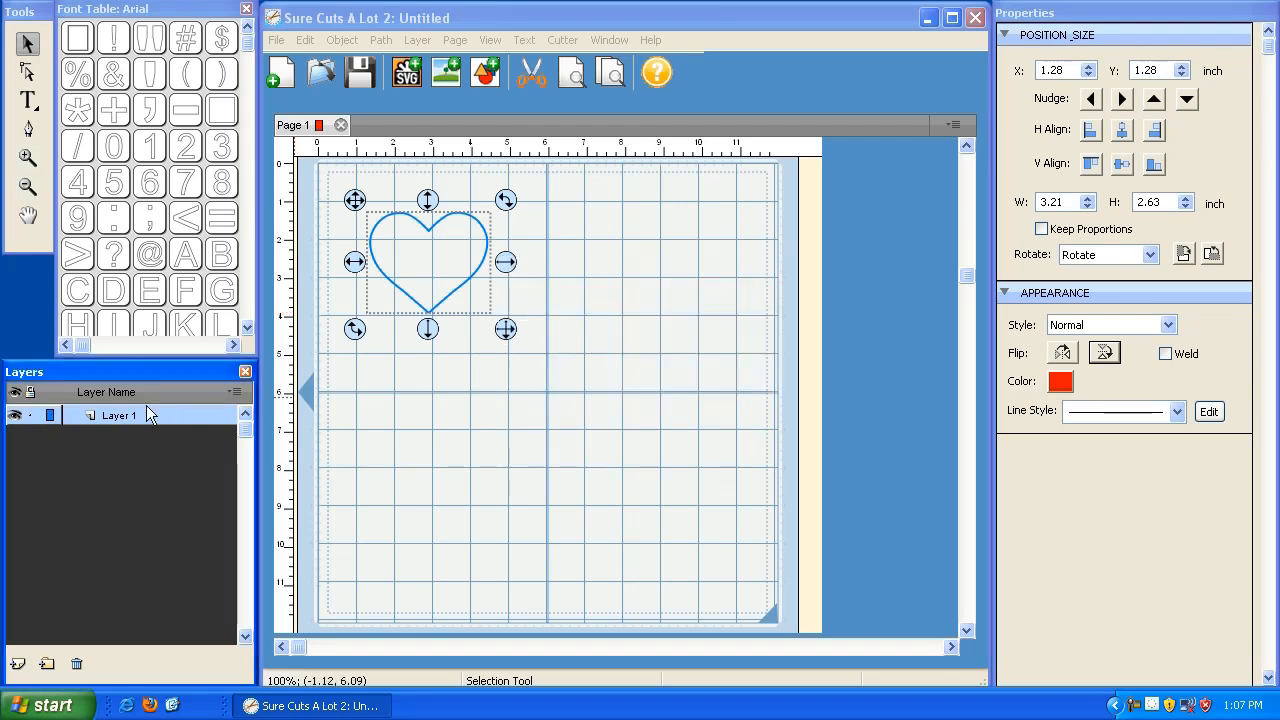
double_click(116, 414)
left_click_drag(636, 303, 492, 305)
type("Blue Layer")
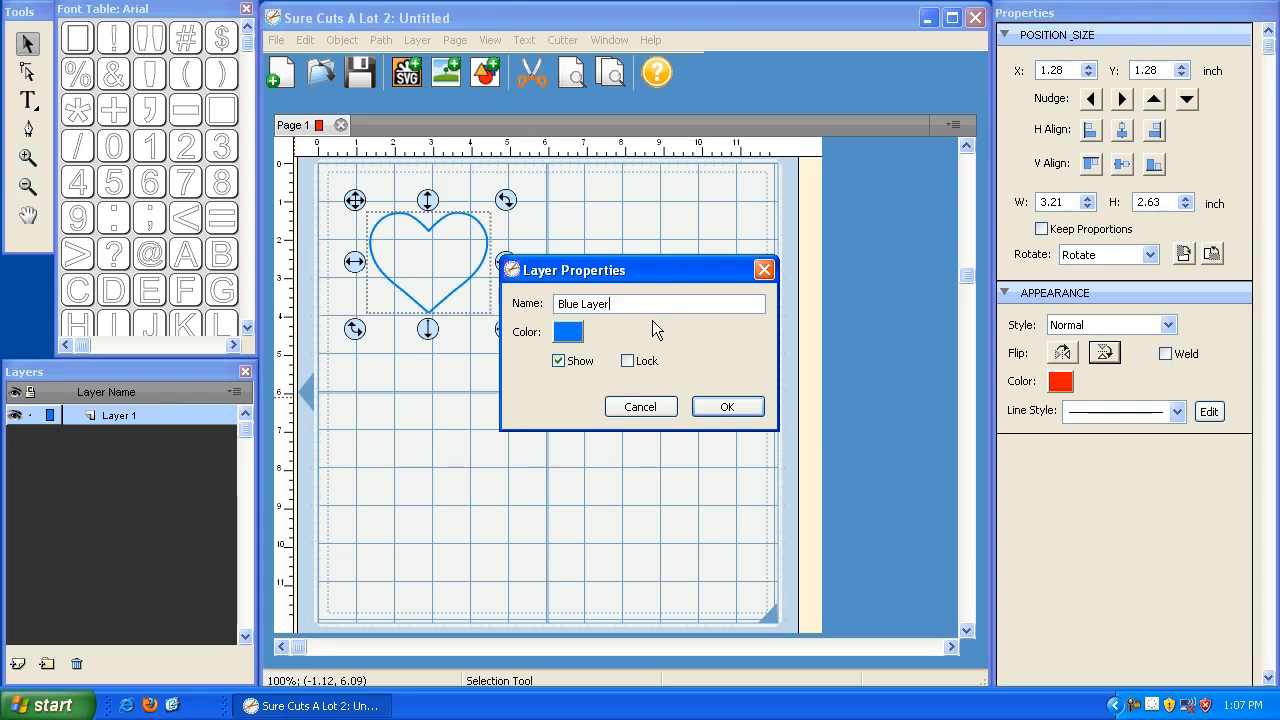
left_click(716, 412)
left_click(729, 408)
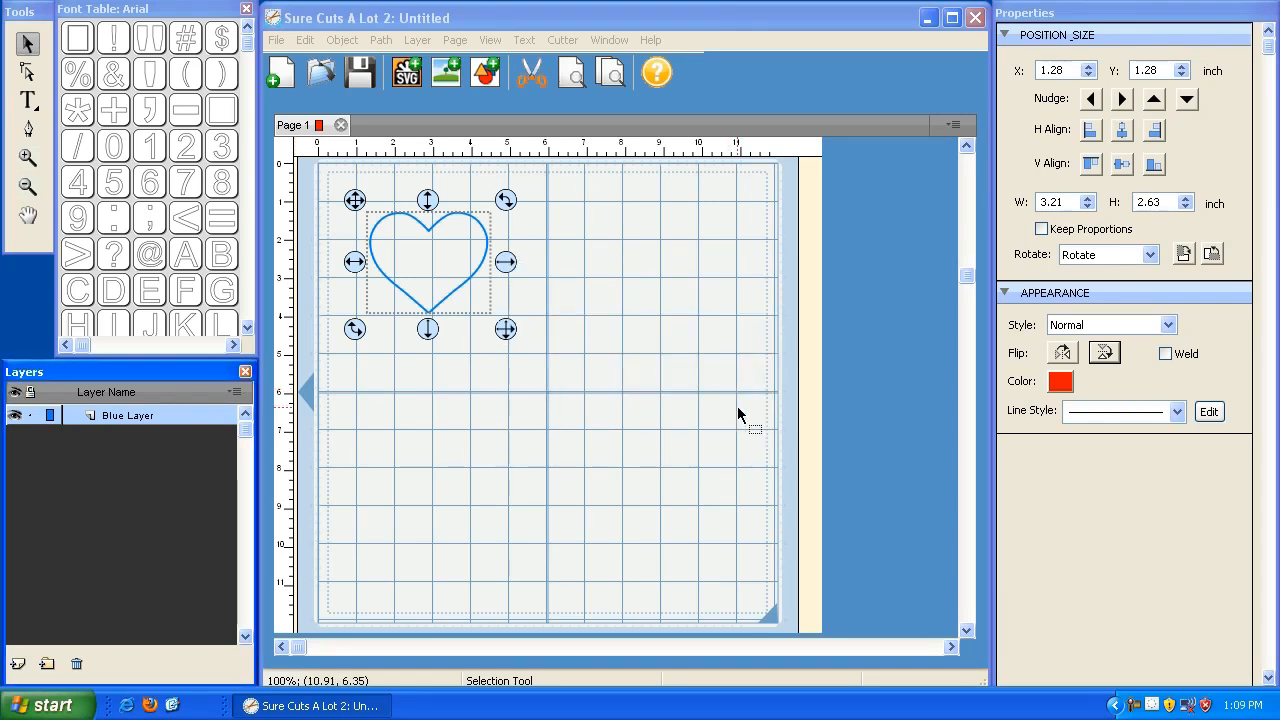
- Start a new document and add the Arial characters 8 and A to the page as text
left_click(285, 72)
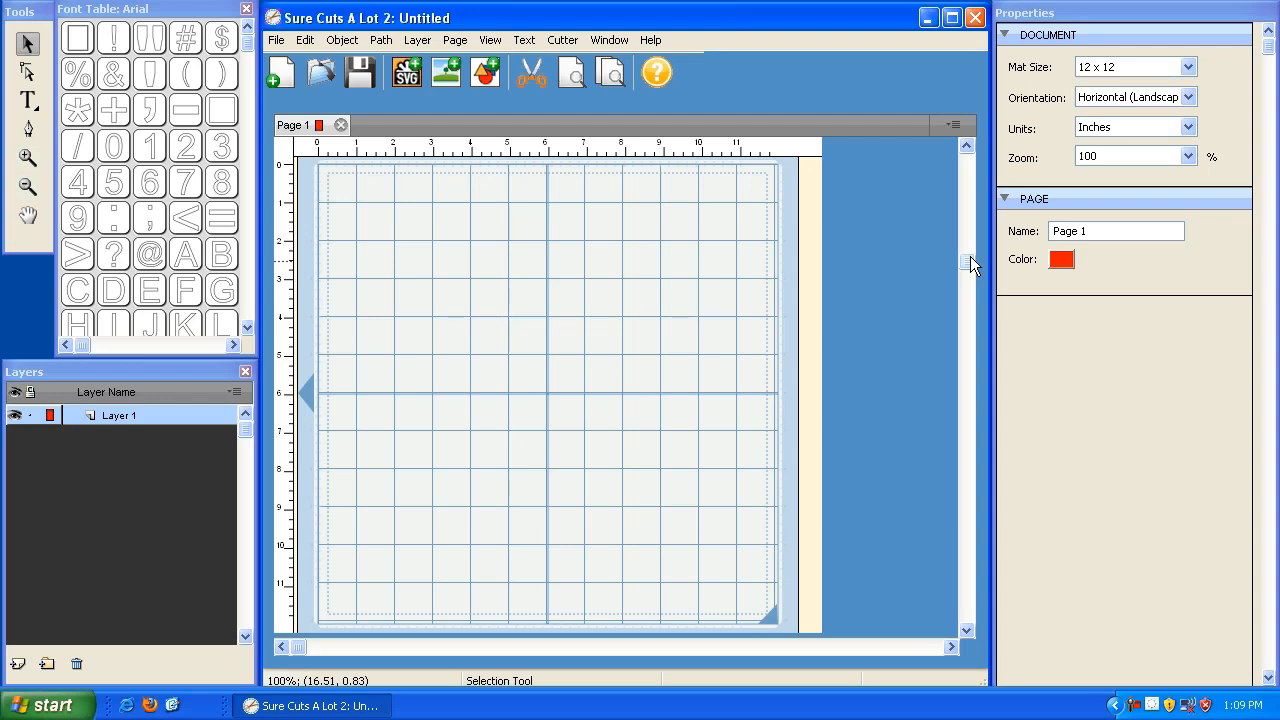
left_click_drag(970, 262, 970, 247)
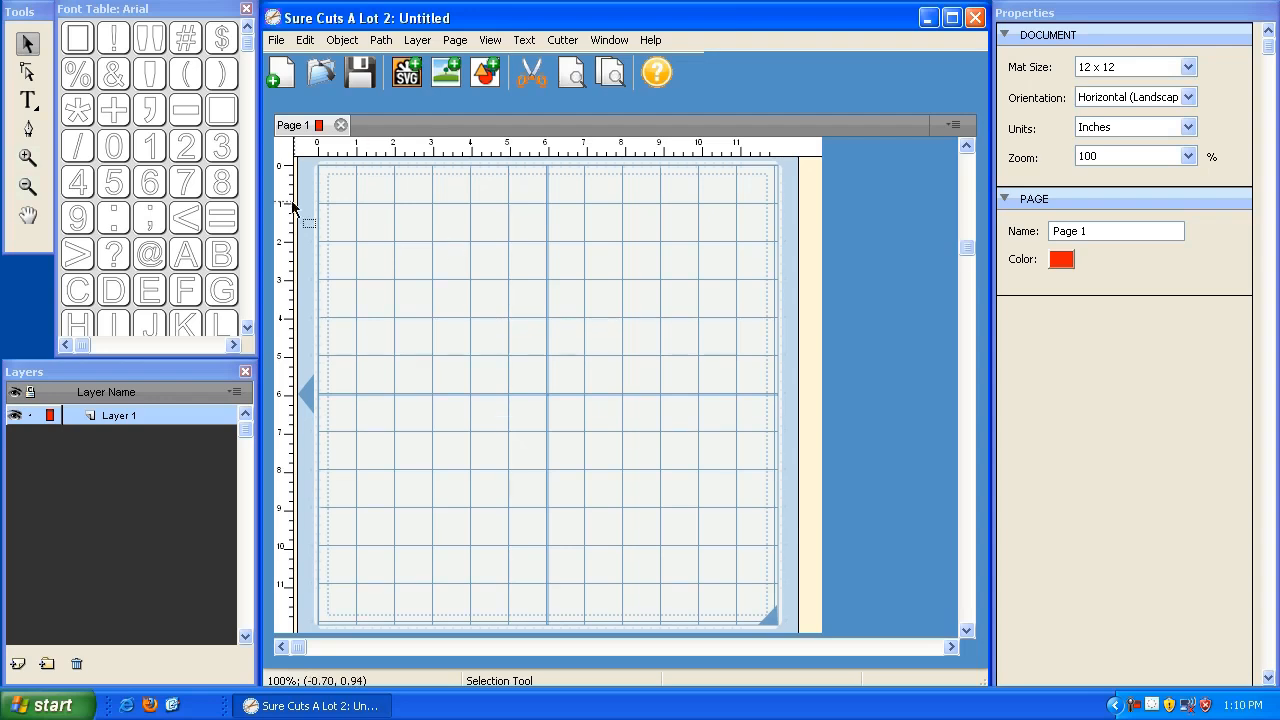
left_click(224, 193)
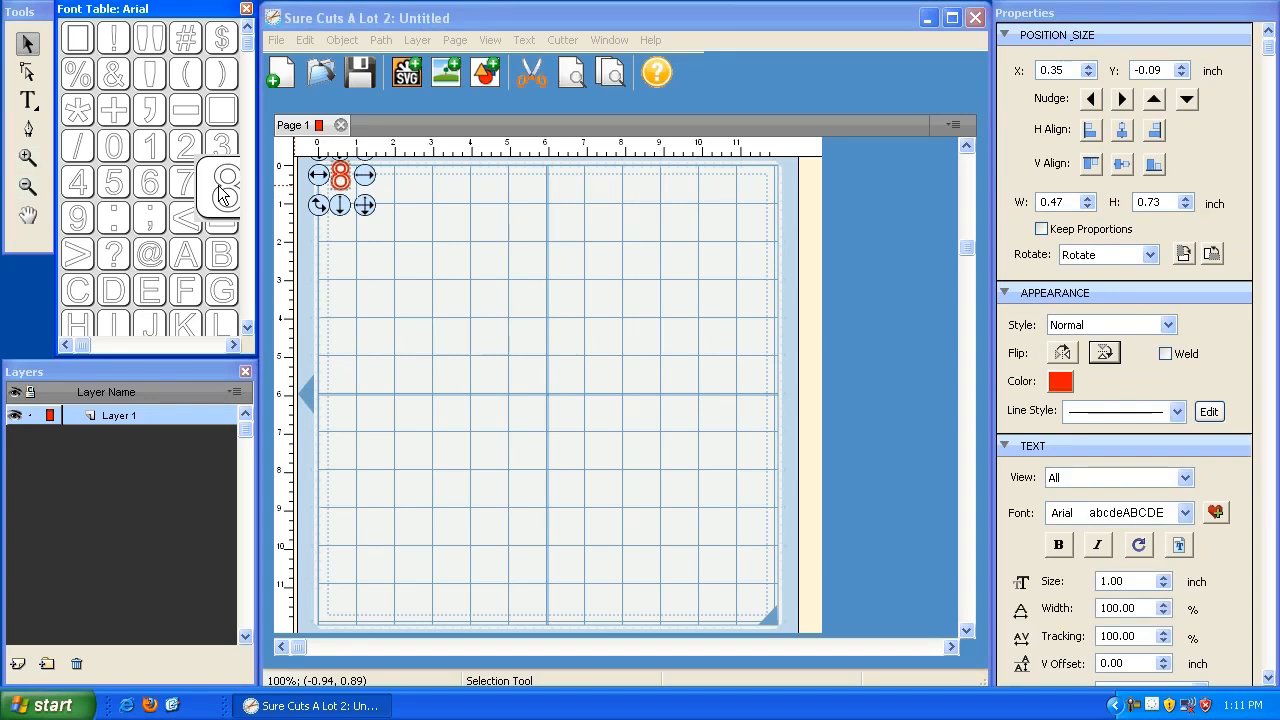
left_click(190, 258)
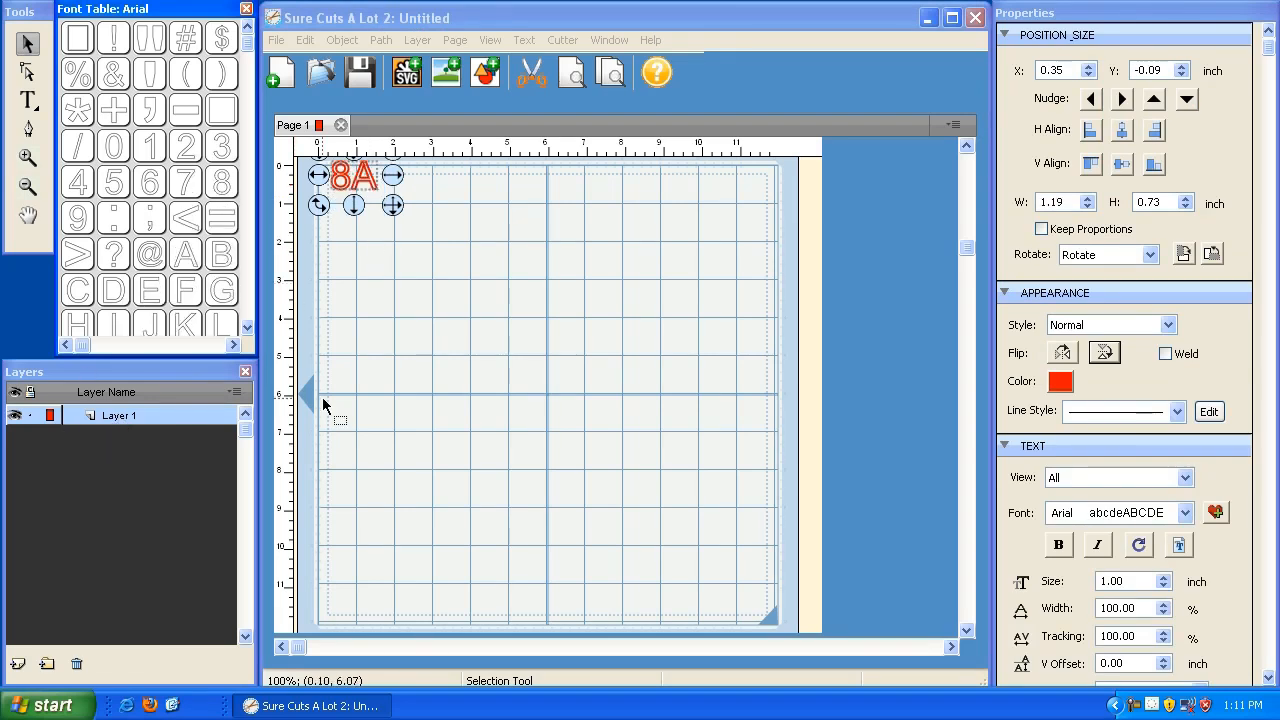
left_click(426, 376)
- Add a heart from the Basic Shapes library to the page and return to the Layers list
left_click(606, 40)
left_click(640, 94)
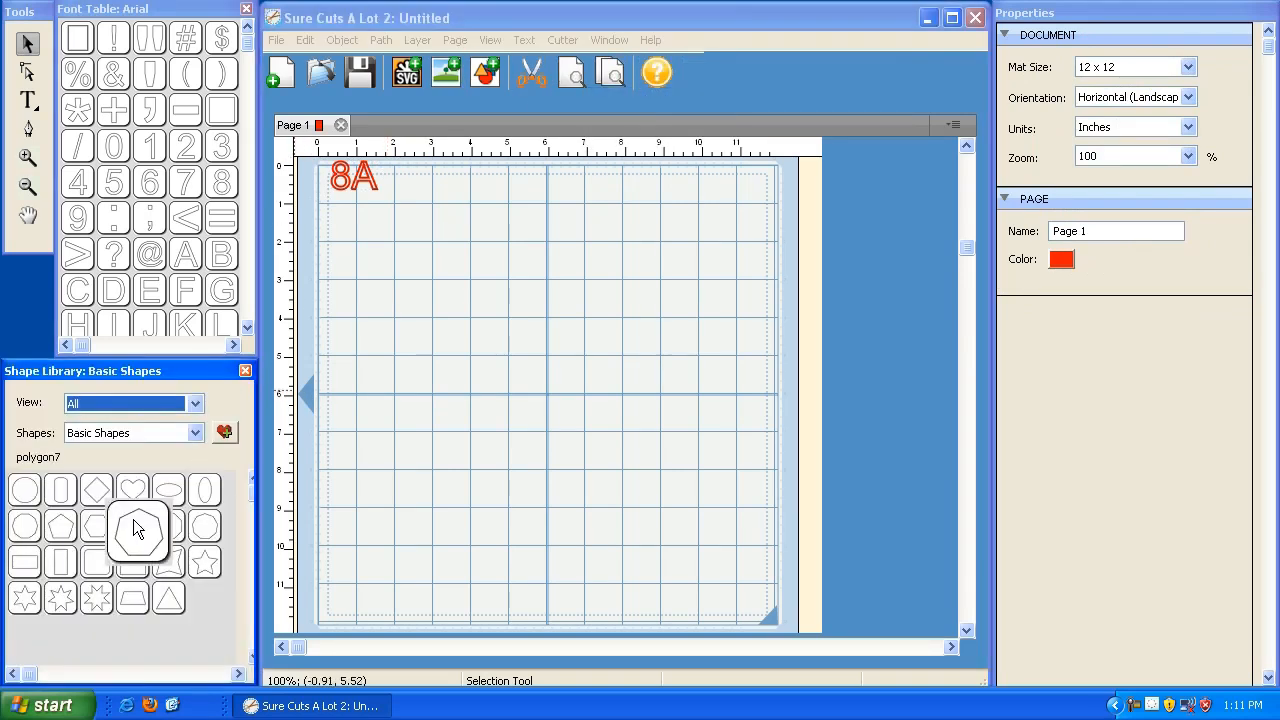
double_click(132, 490)
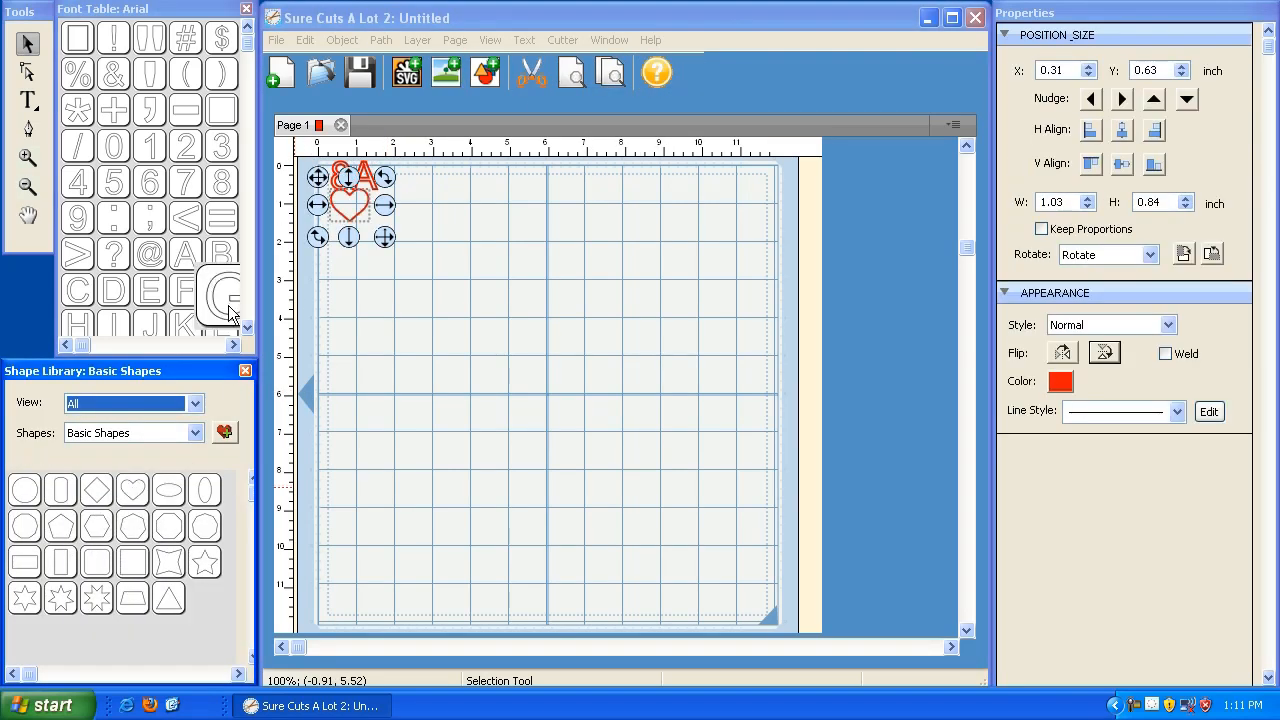
left_click(246, 371)
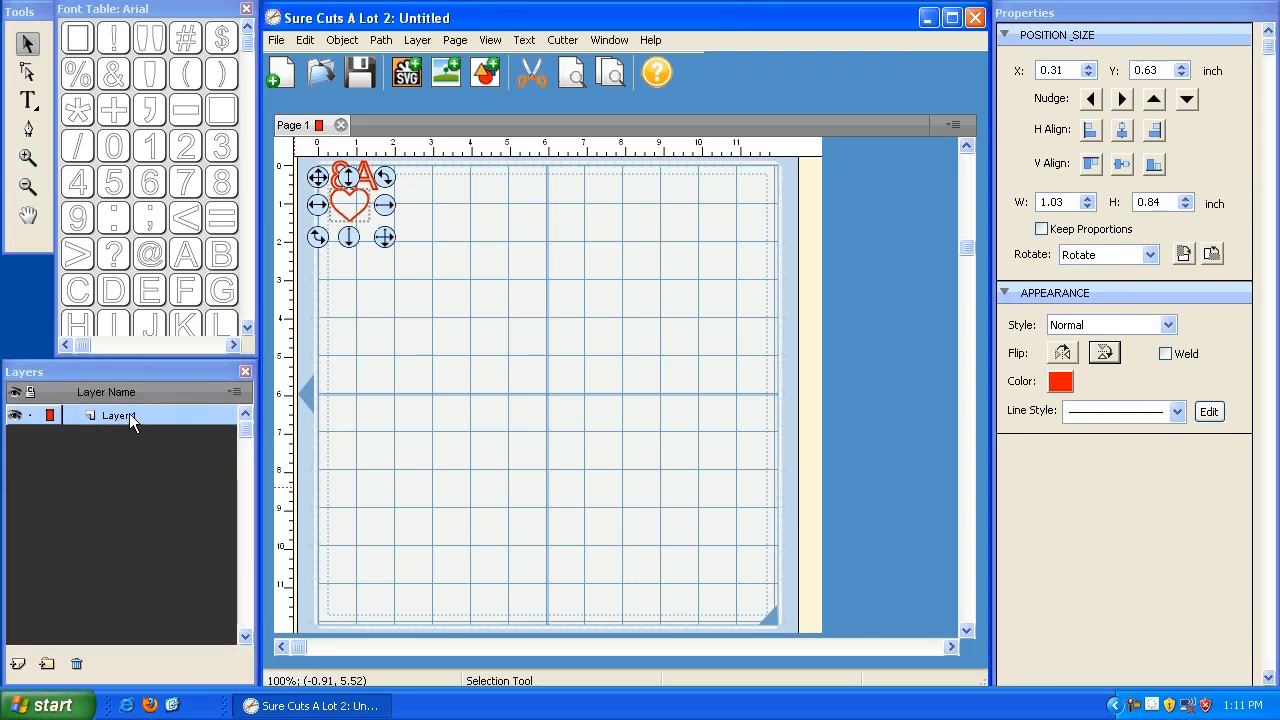
- Start a new blank document without saving the text and heart design
left_click(284, 73)
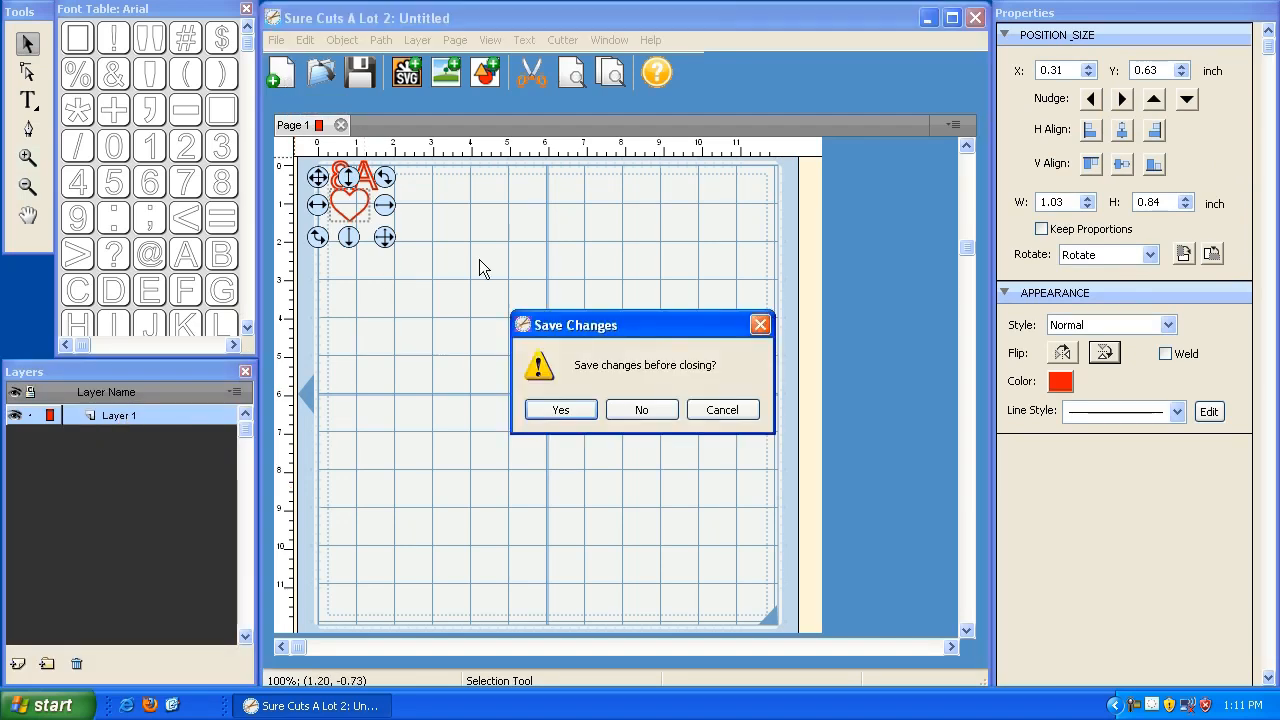
left_click(635, 409)
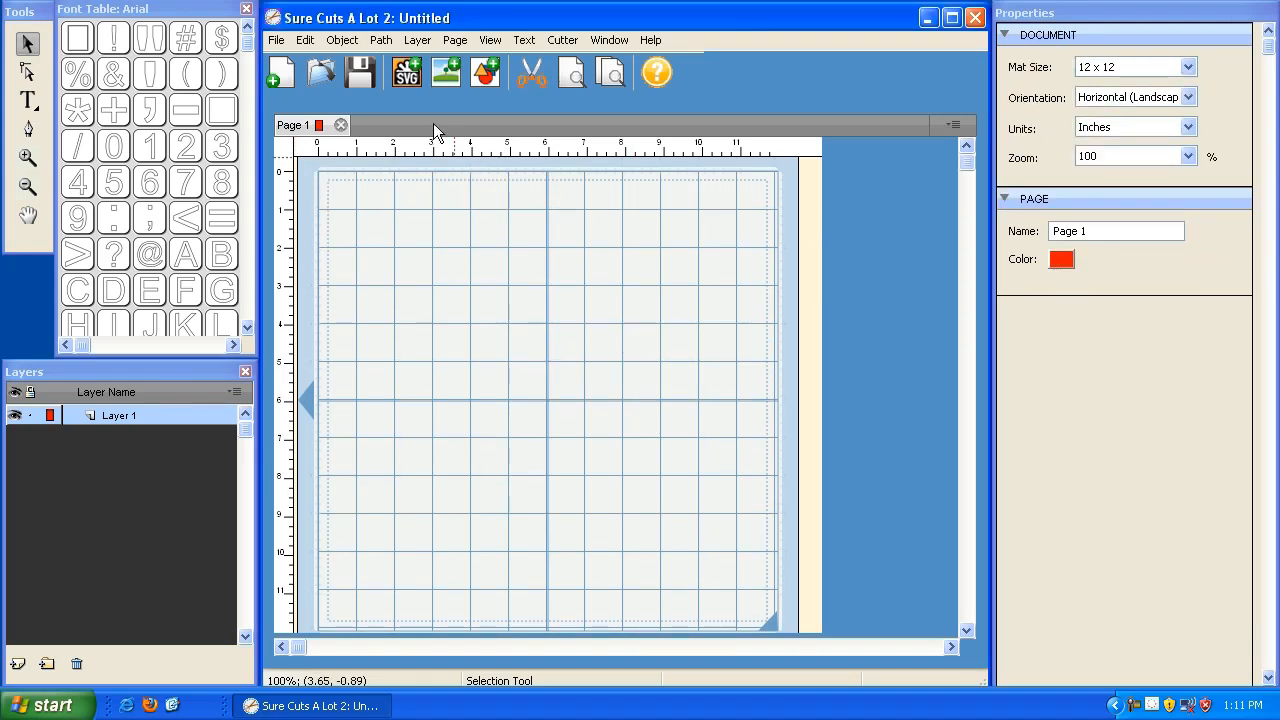
- Import 3.svg from the Autumn Layout folder and place it near the mat's upper-left corner, at about X 0.49, Y 0.39 inch
left_click(409, 77)
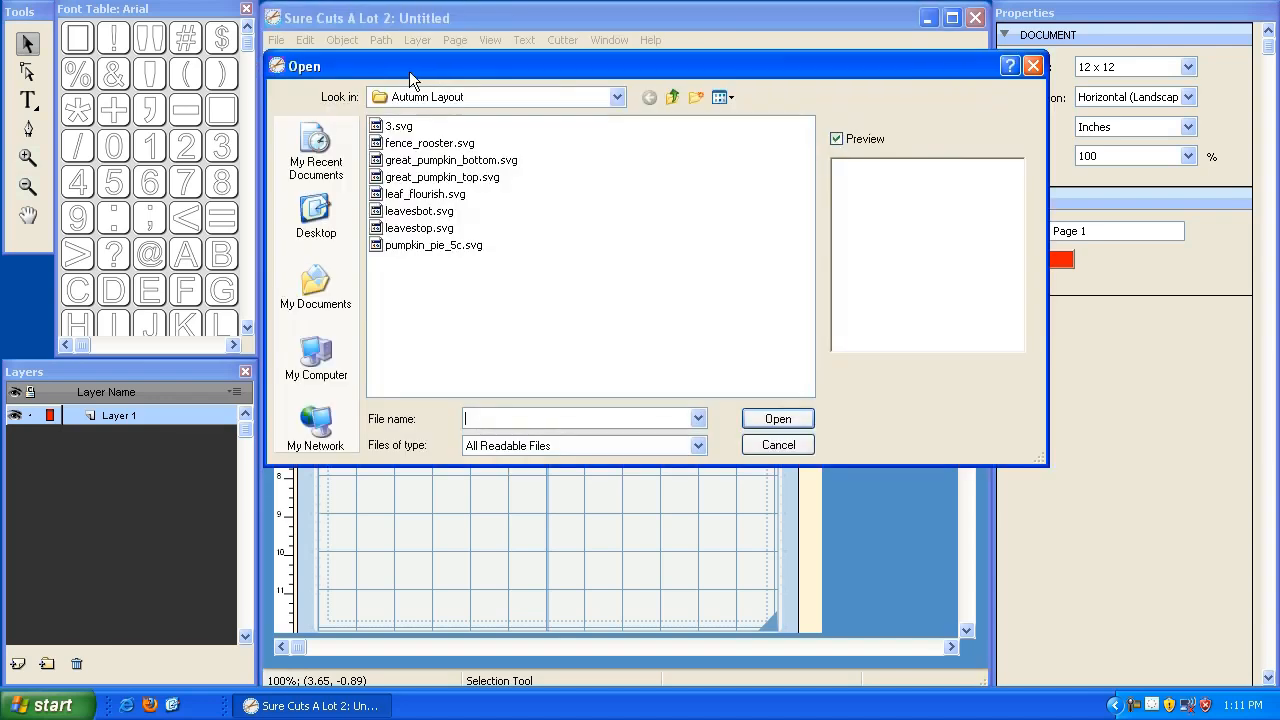
left_click(400, 127)
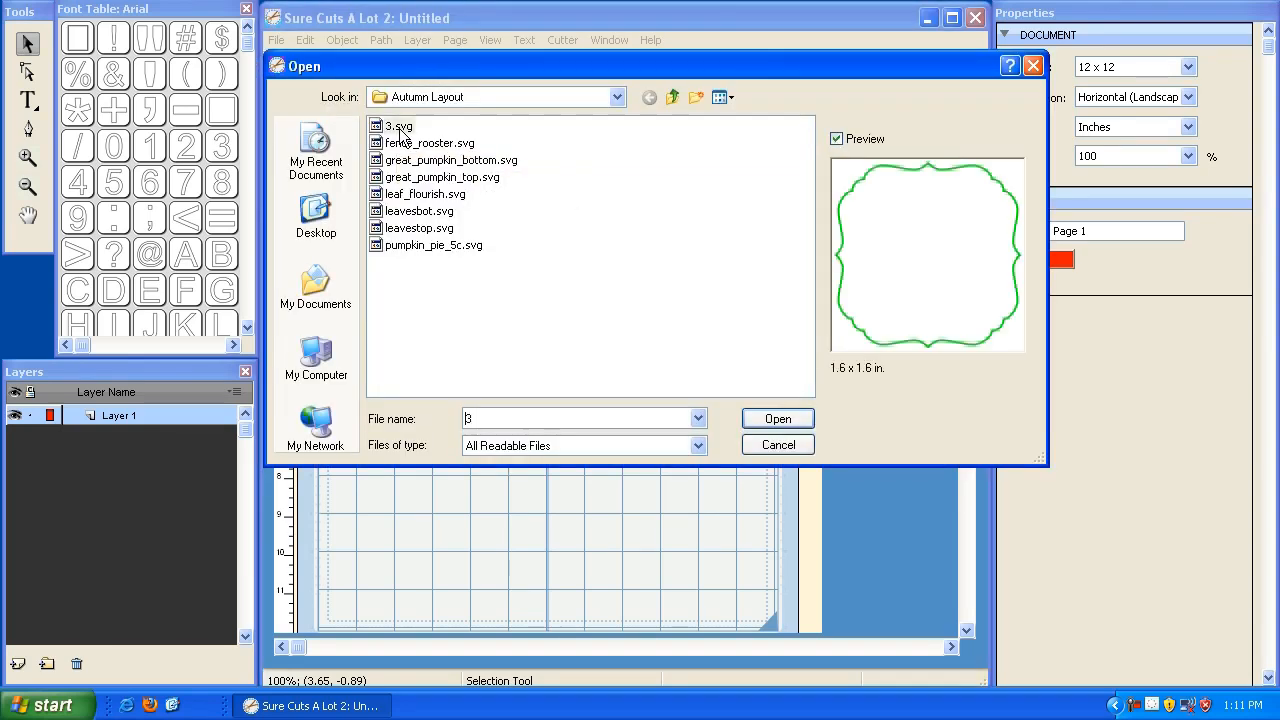
left_click(776, 419)
left_click_drag(308, 168, 328, 180)
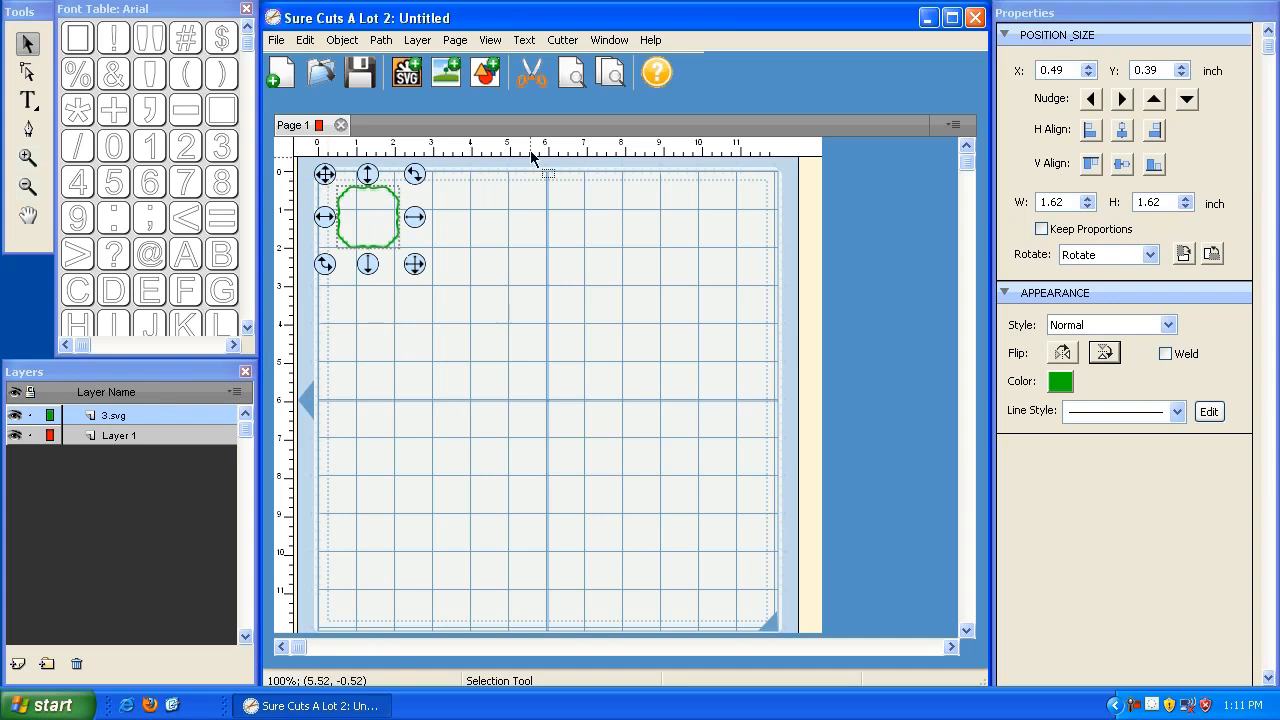
- Scale the frame proportionally to 10.9 inches wide and move it to about X 0.57, Y 0.47 inch on the mat
left_click(1043, 229)
double_click(1062, 202)
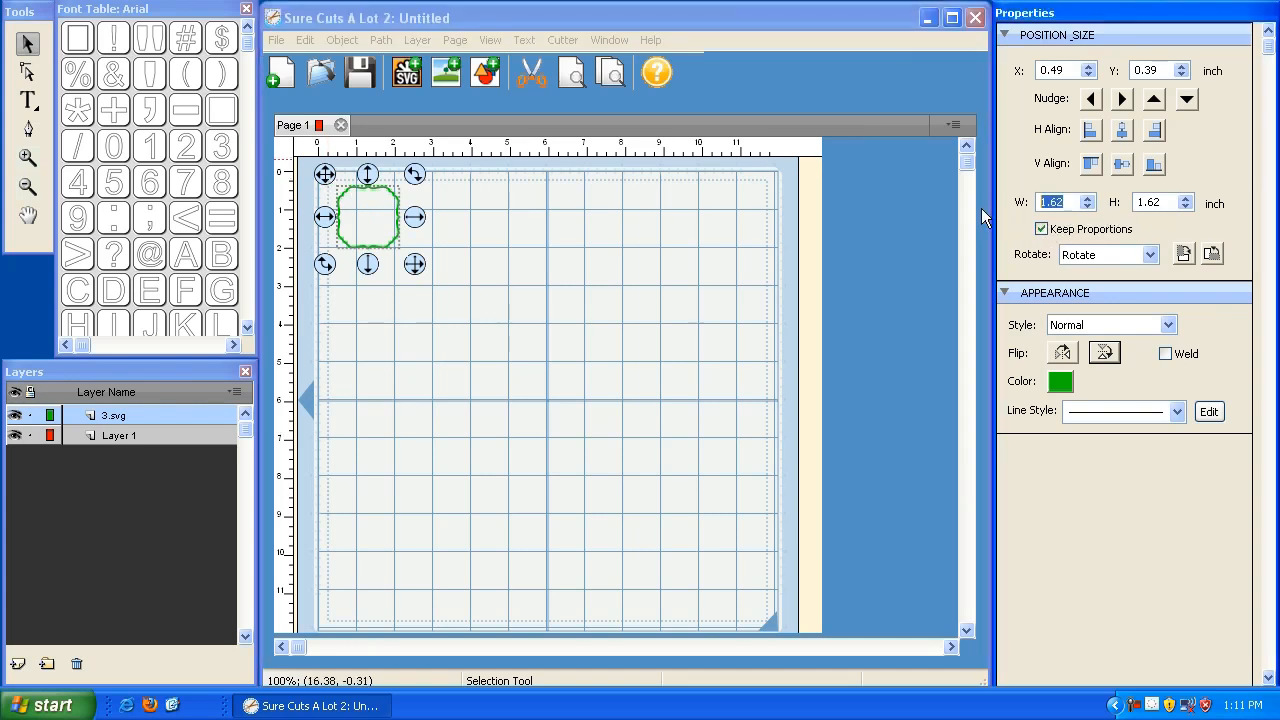
type("10.9")
key("Tab")
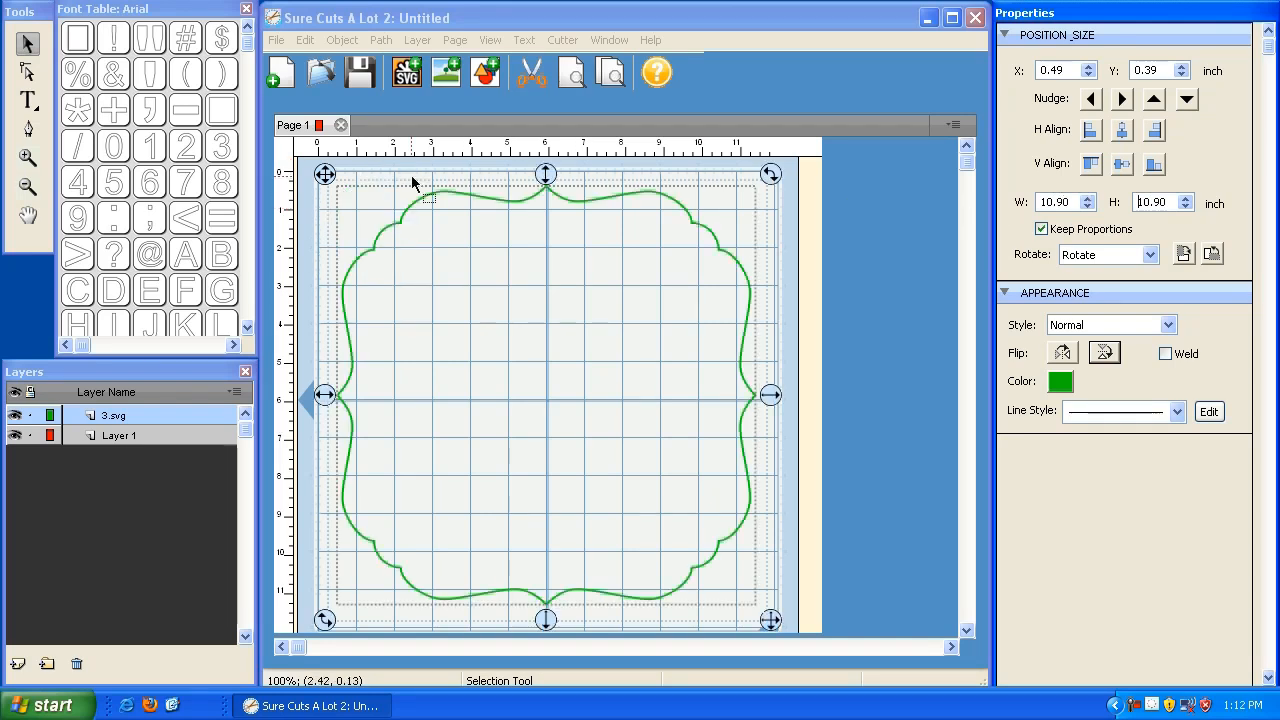
left_click_drag(327, 177, 328, 176)
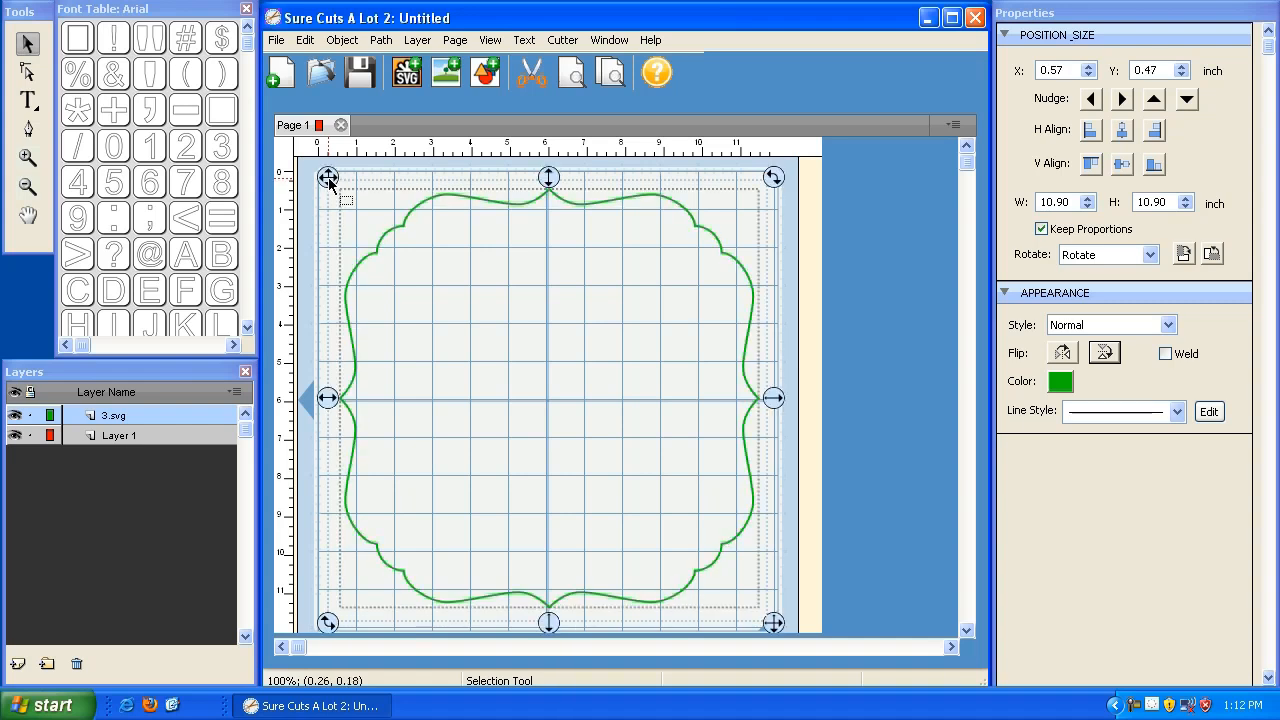
- Rename the 3.svg layer as Base and set its color to brown
double_click(113, 415)
left_click_drag(596, 303, 505, 302)
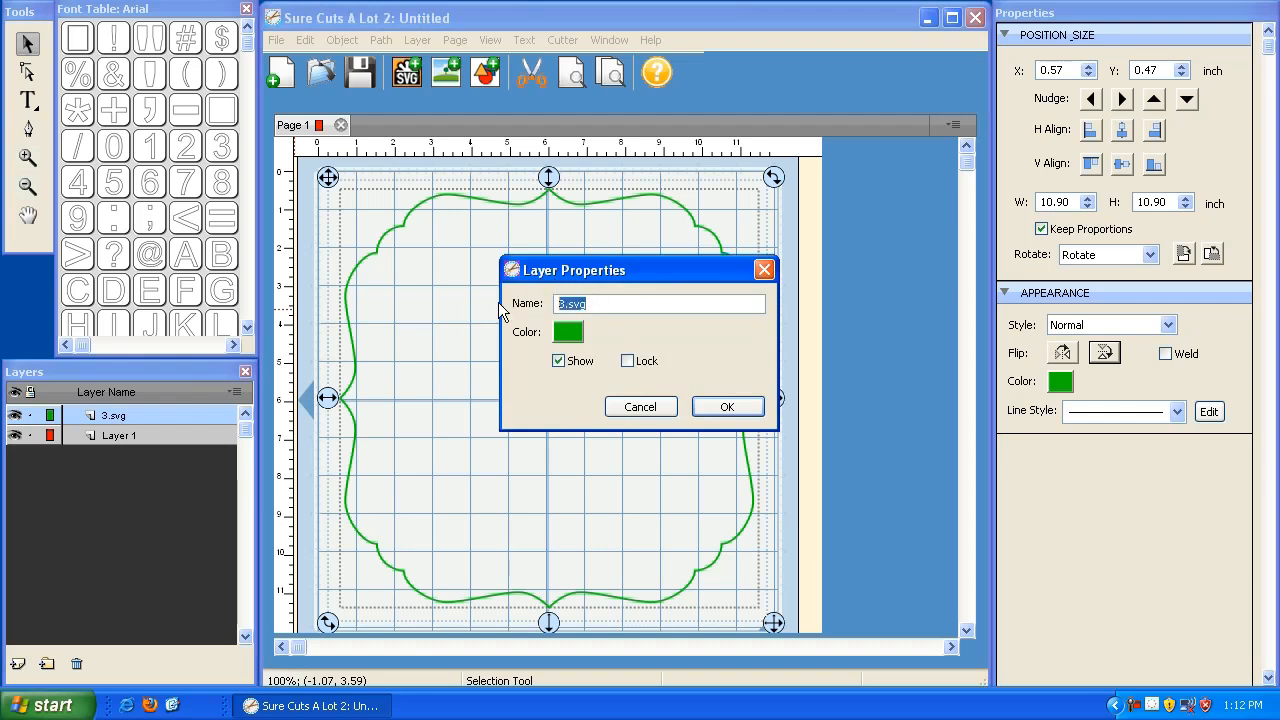
type("Base")
left_click(569, 332)
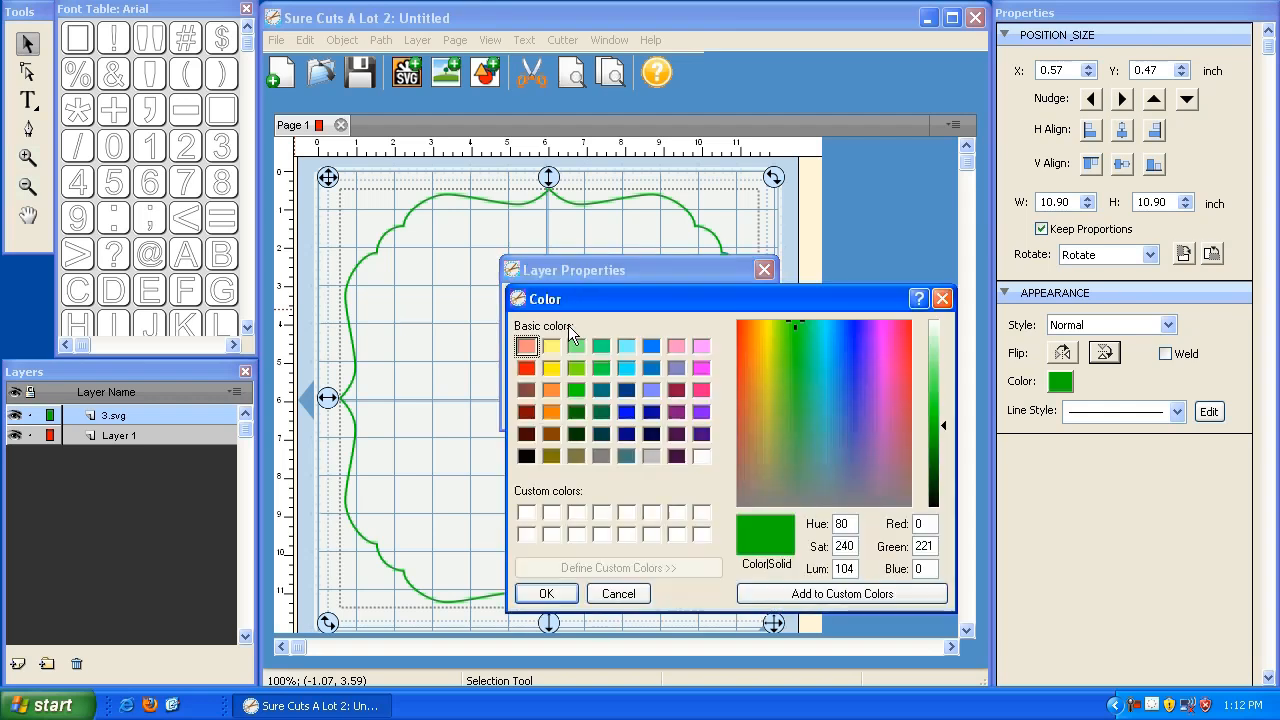
left_click(552, 434)
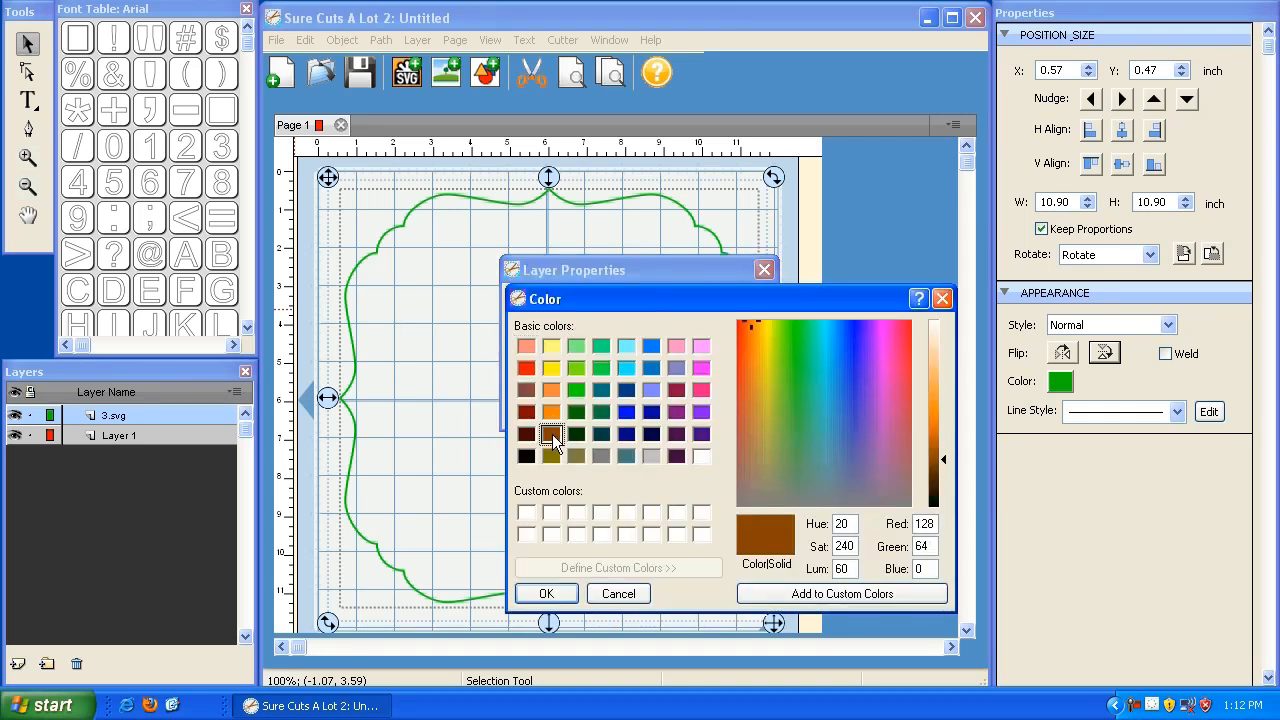
left_click(558, 595)
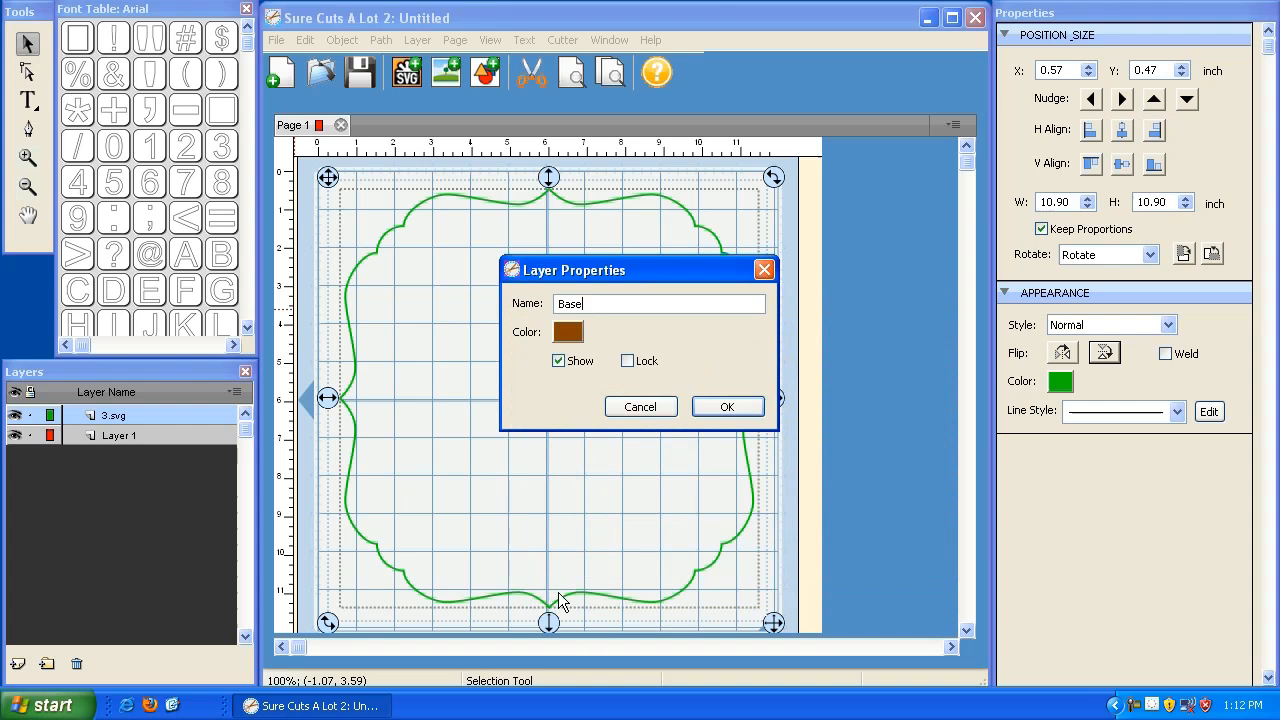
left_click(730, 406)
- Shift the frame to about X 0.60, Y 0.52 inch, then lock the Base layer and deselect the frame
left_click_drag(328, 178, 330, 180)
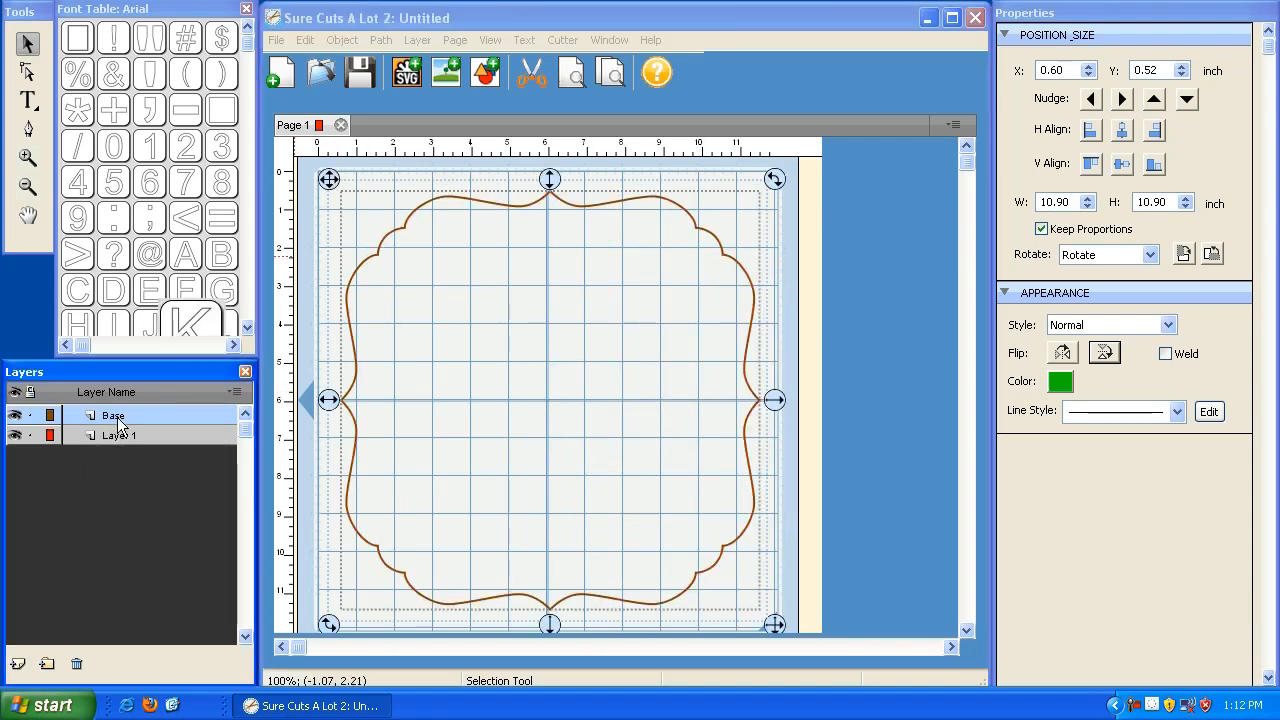
left_click(51, 420)
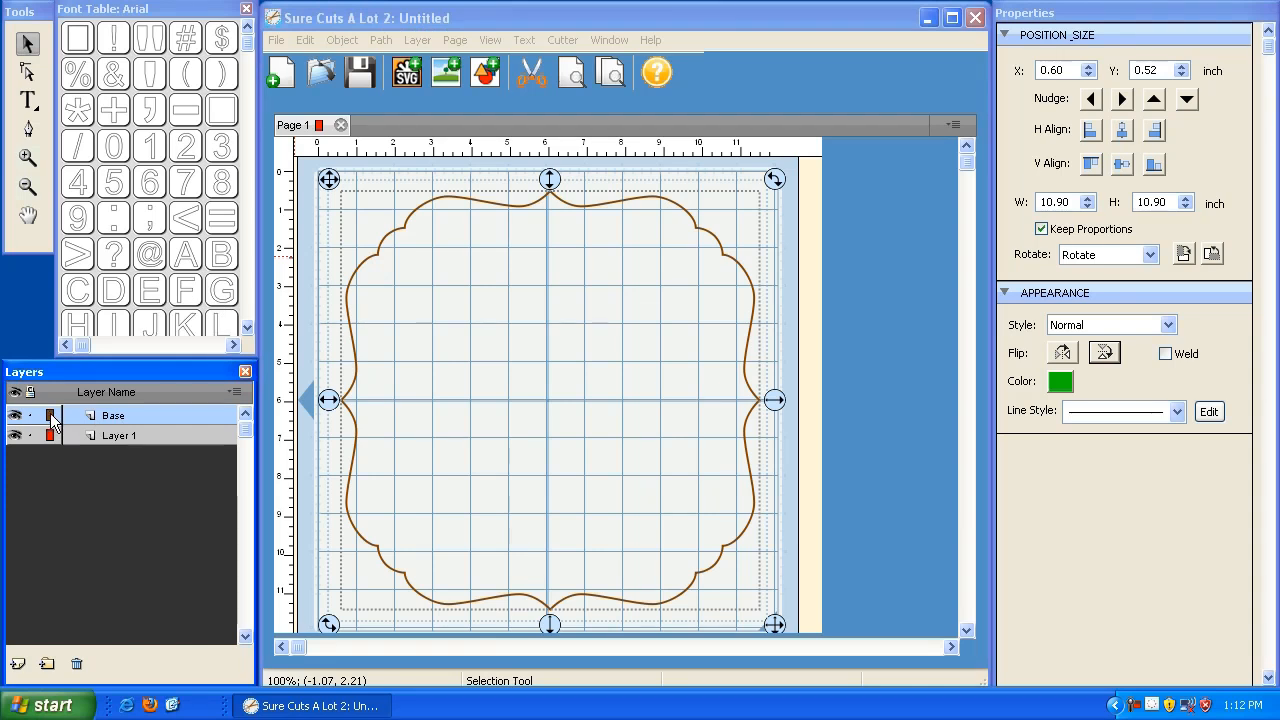
left_click(31, 416)
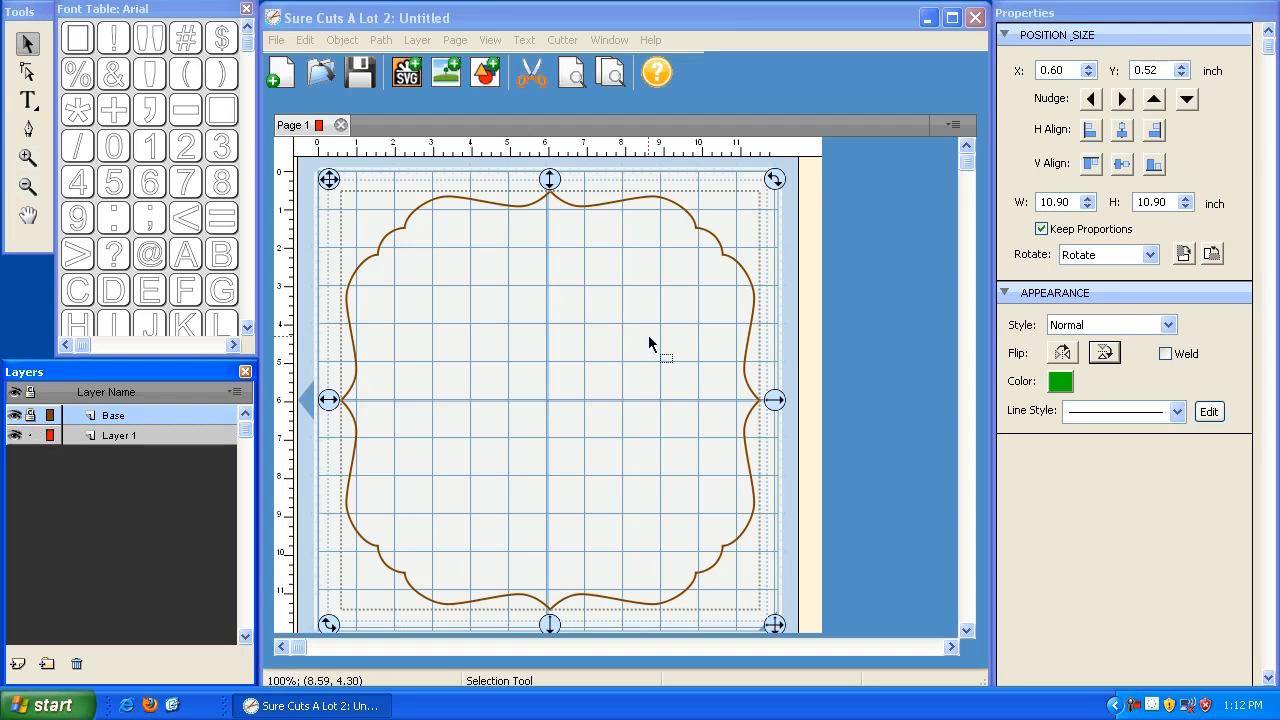
left_click(808, 305)
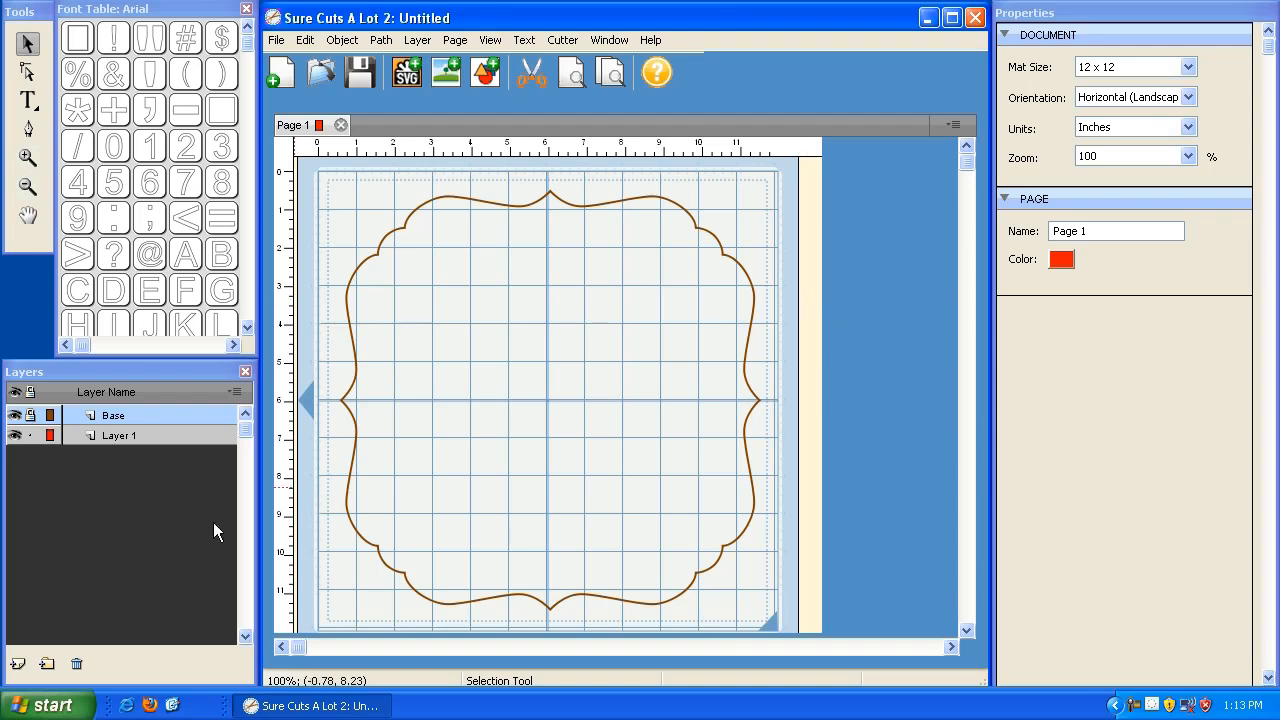
- Add a layer folder above Base, name it Pumpkin and set its color to orange
left_click(45, 664)
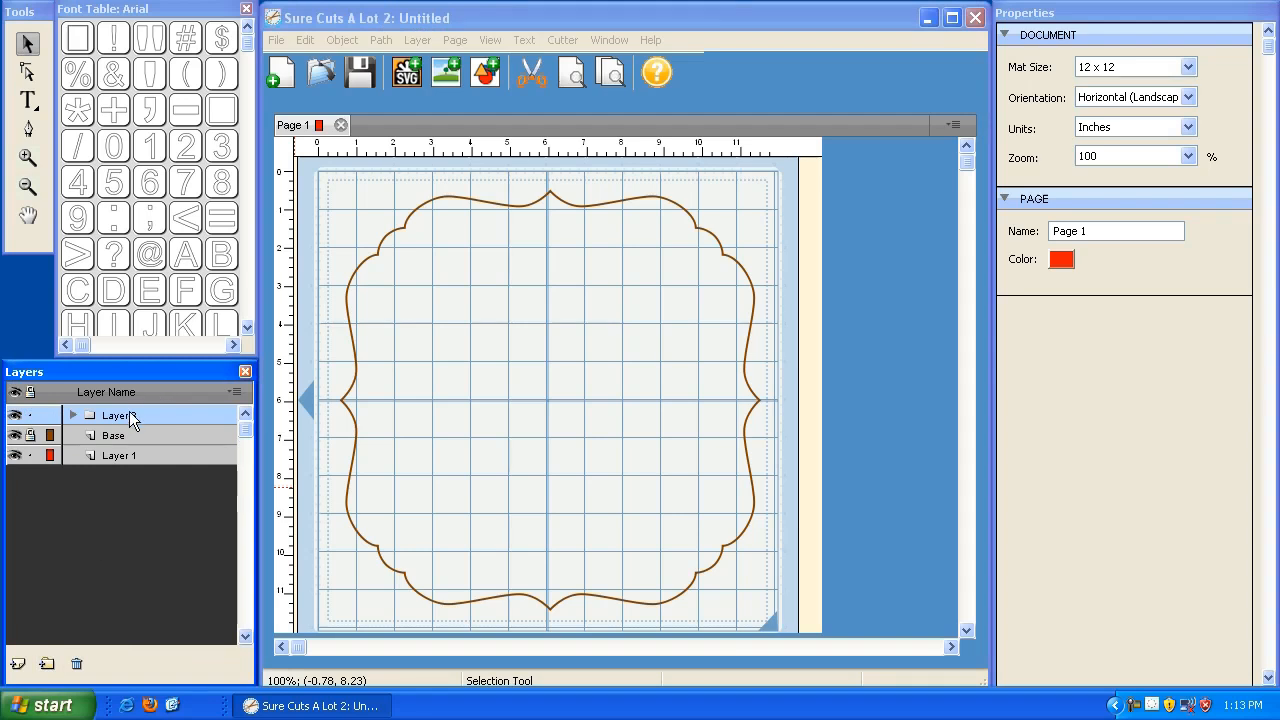
double_click(116, 414)
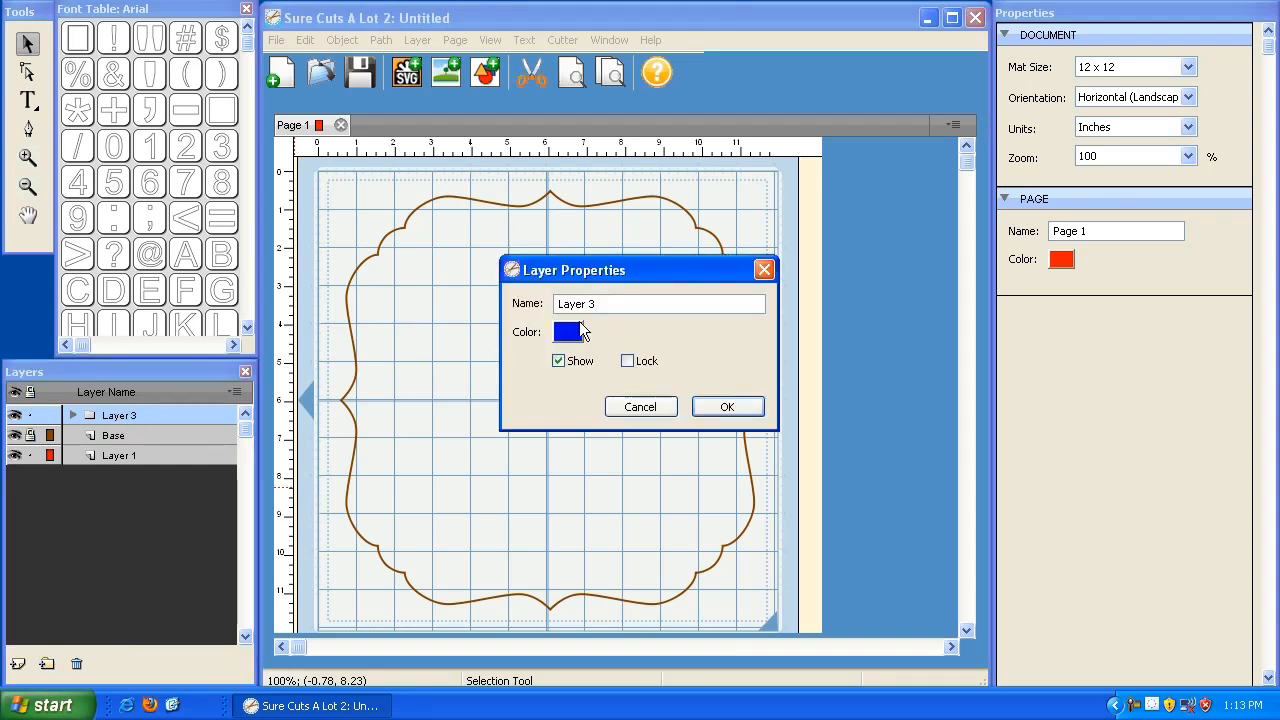
left_click_drag(630, 302, 493, 310)
type("Pumpkin")
left_click(567, 331)
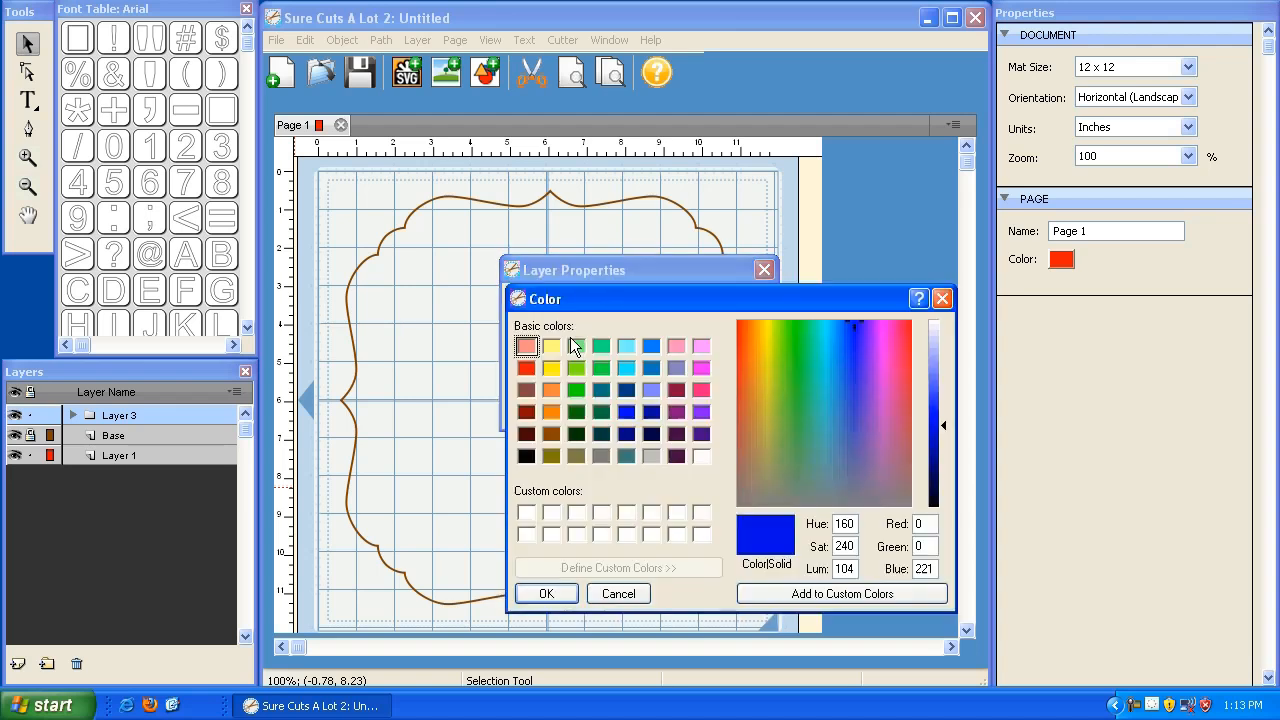
left_click(550, 410)
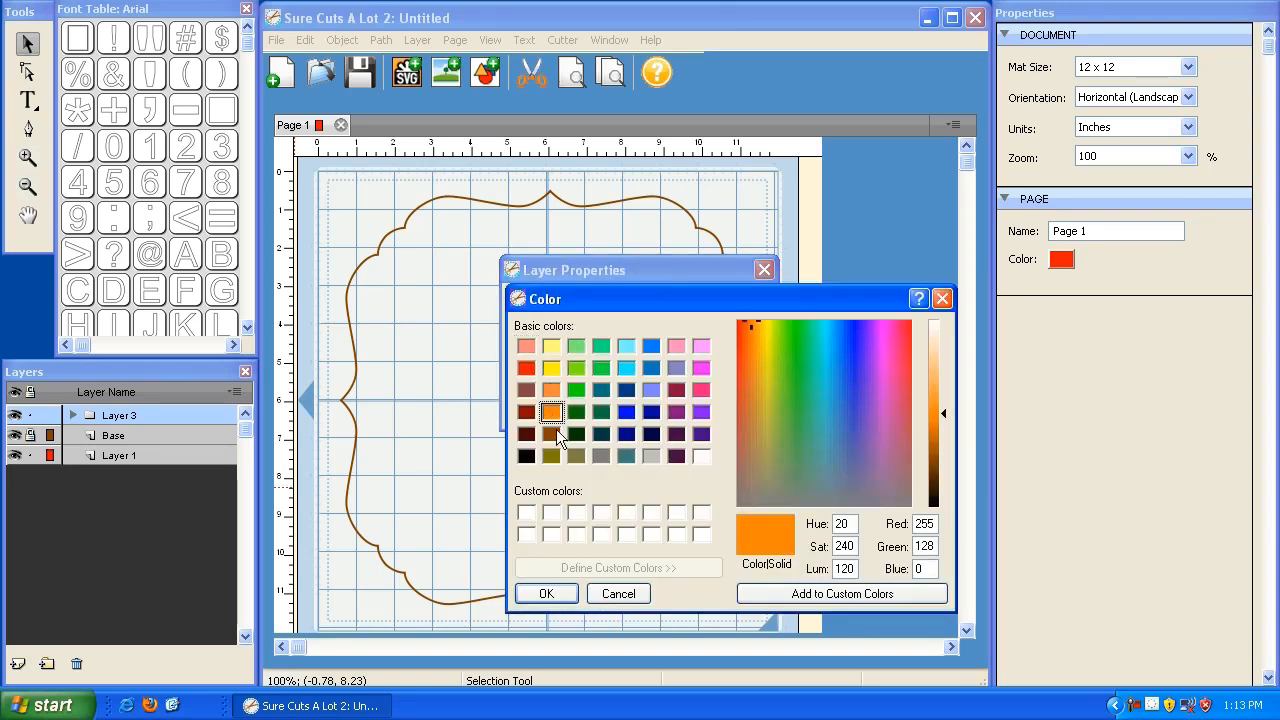
left_click(547, 596)
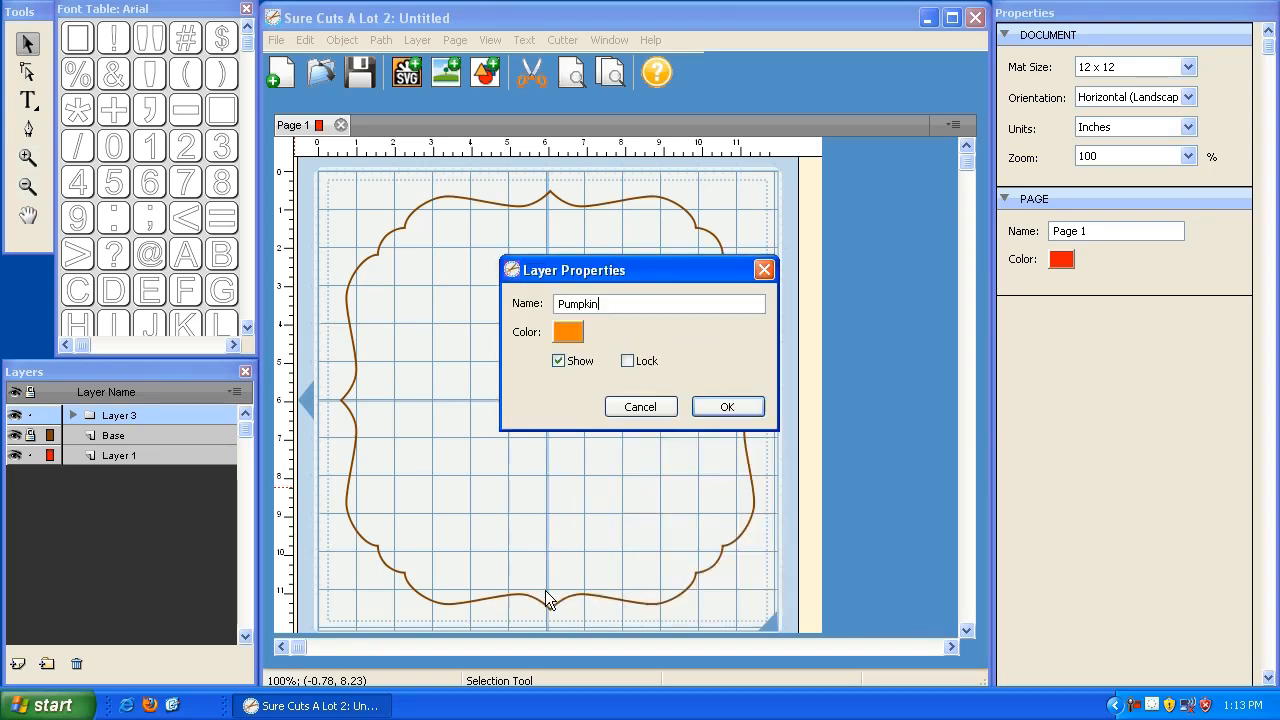
left_click(726, 410)
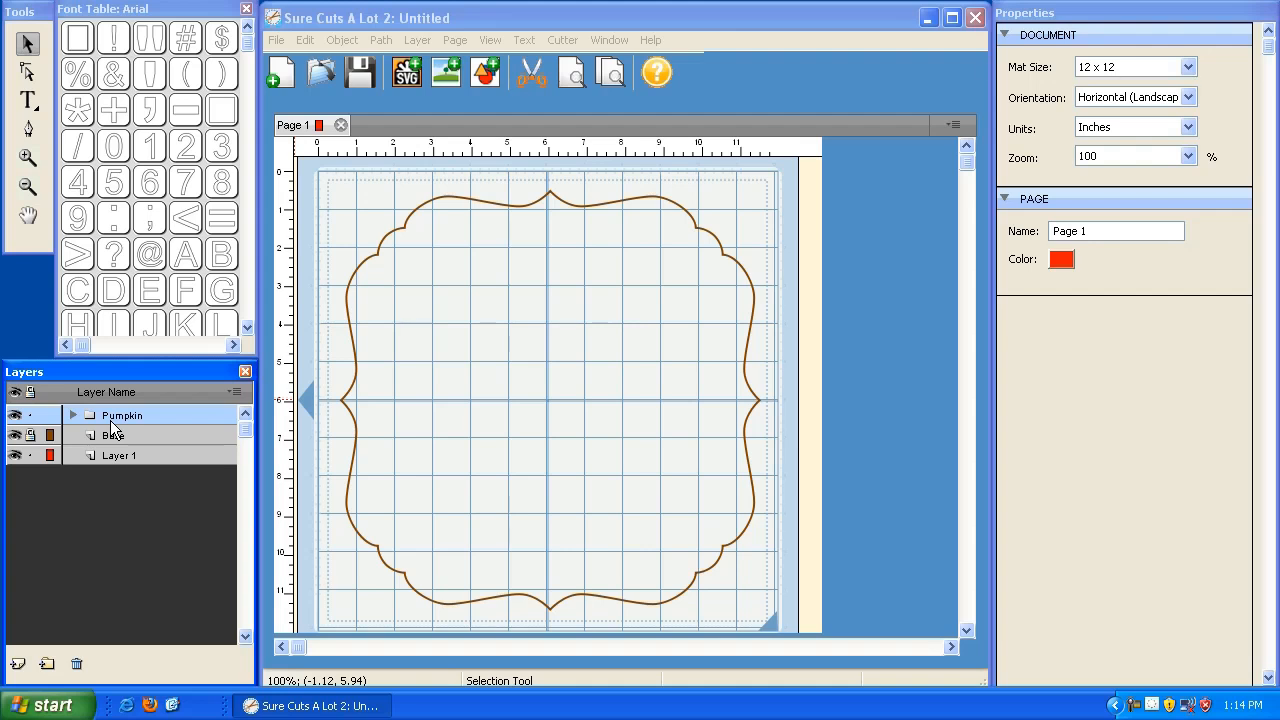
- Import great_pumpkin_bottom.svg and place it inside the frame at about X 2.68, Y 2.24 inch
left_click(426, 15)
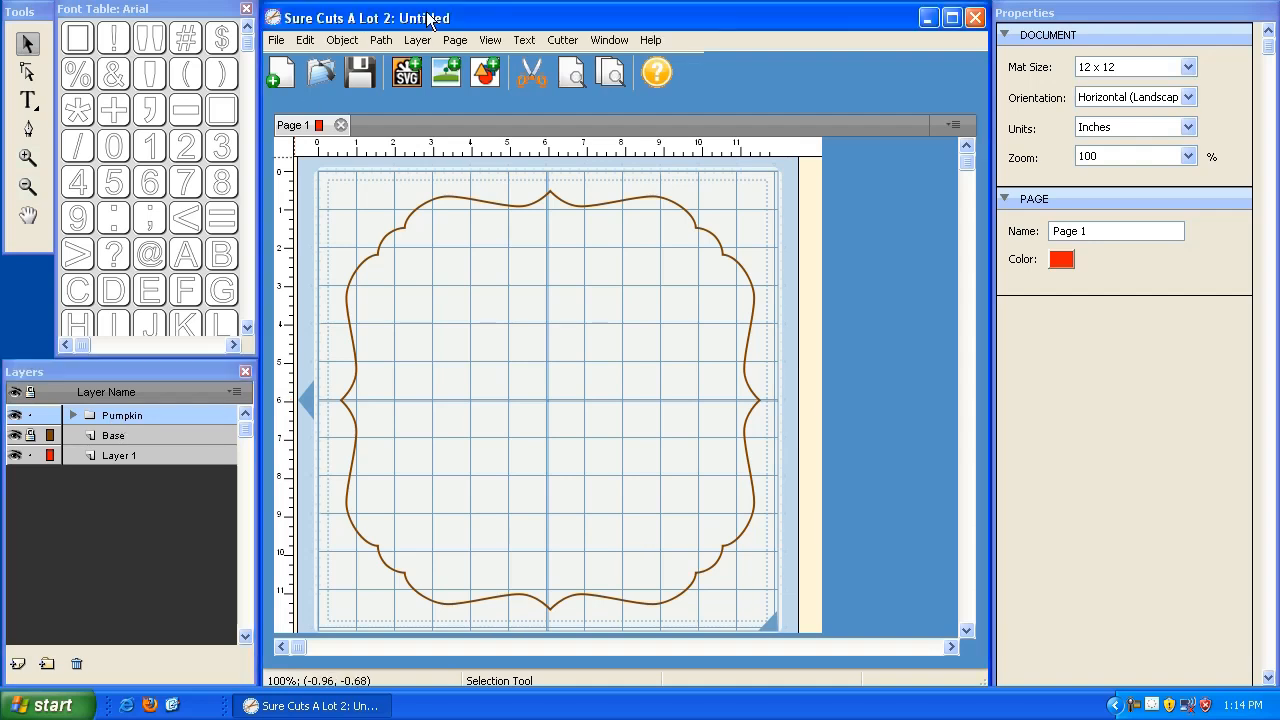
left_click(406, 74)
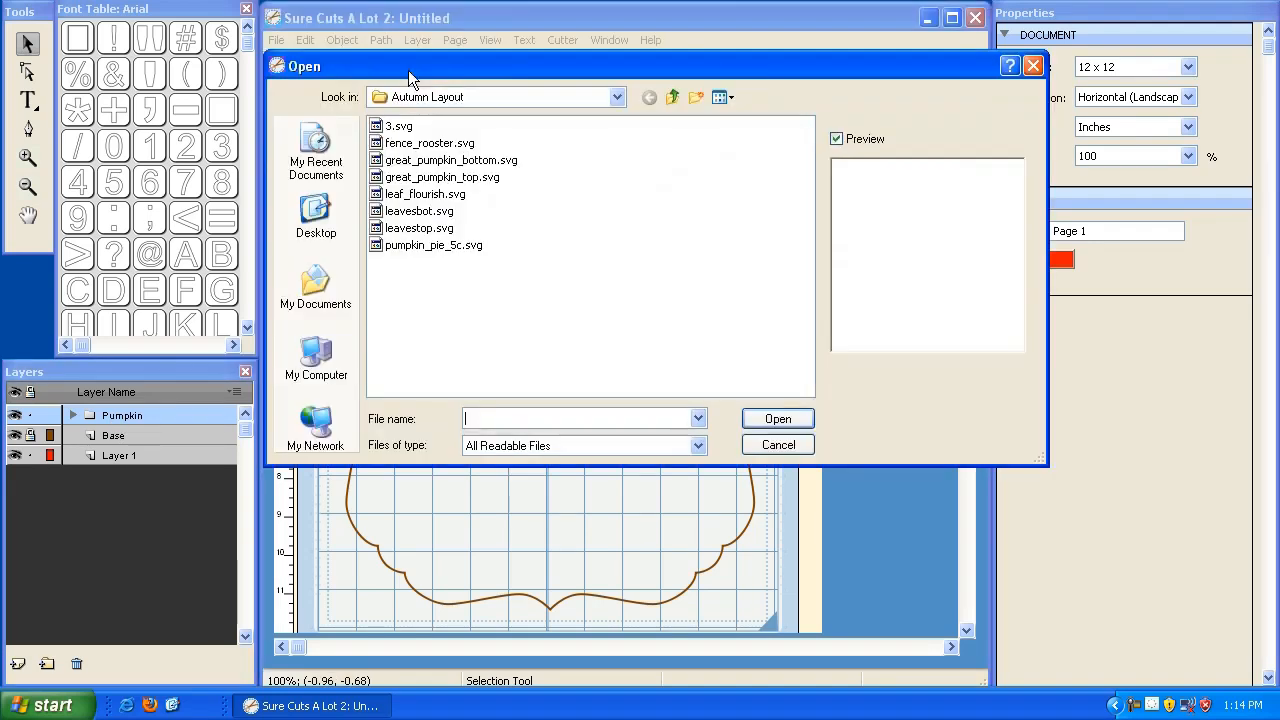
left_click(460, 163)
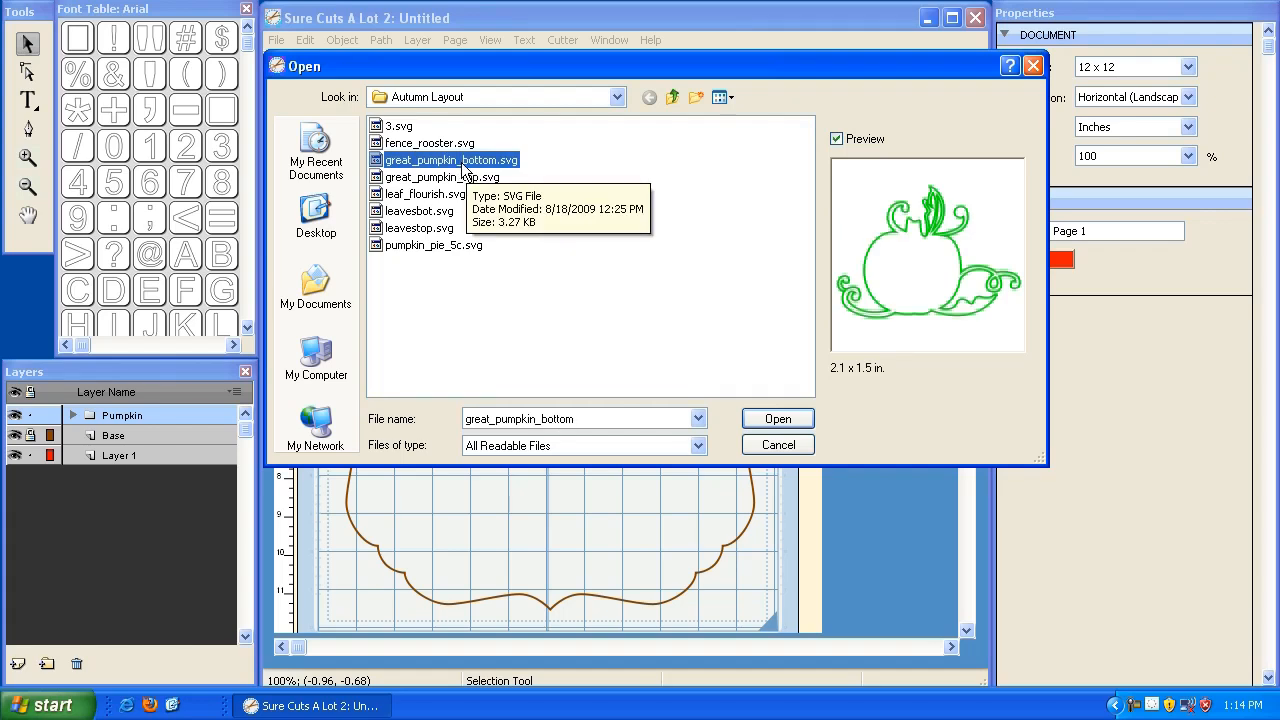
double_click(462, 165)
left_click_drag(306, 163, 409, 247)
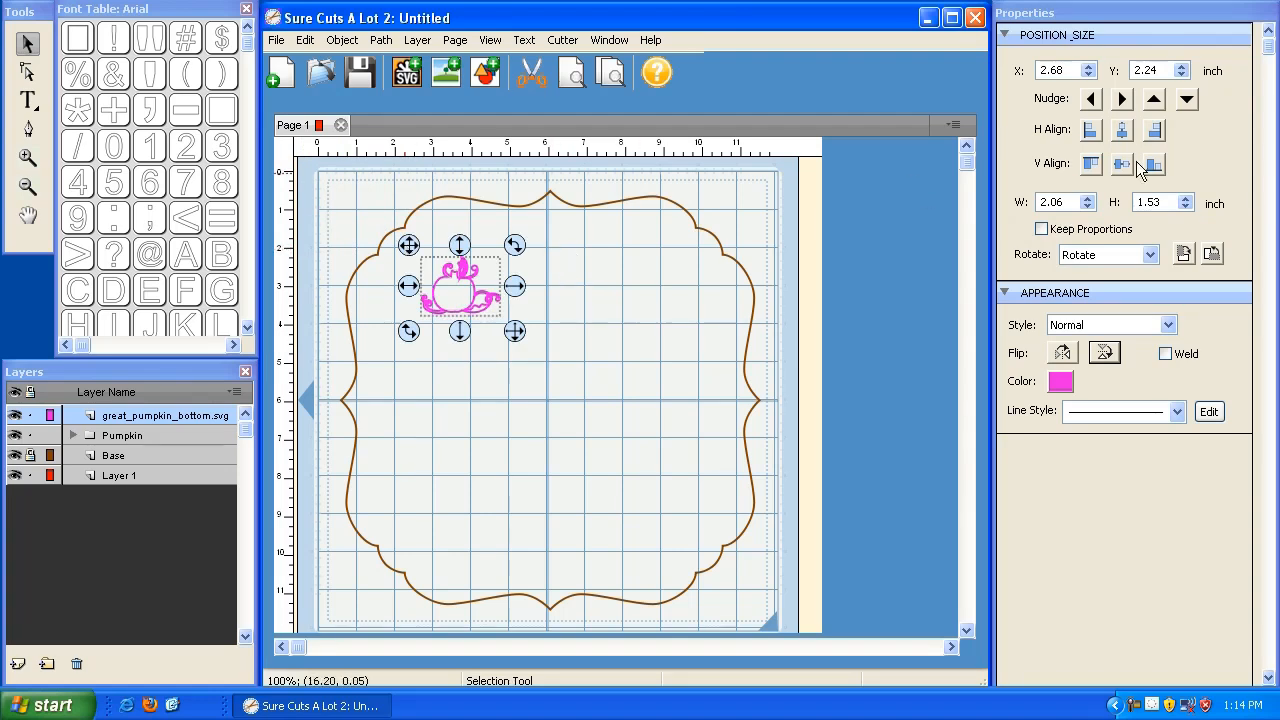
- Scale the pumpkin proportionally to 6.5 inches wide and move it to the mat's lower-left corner, at about X 0.39, Y 6.88 inch
left_click(1041, 229)
left_click(1017, 207)
type("6.5")
key("Return")
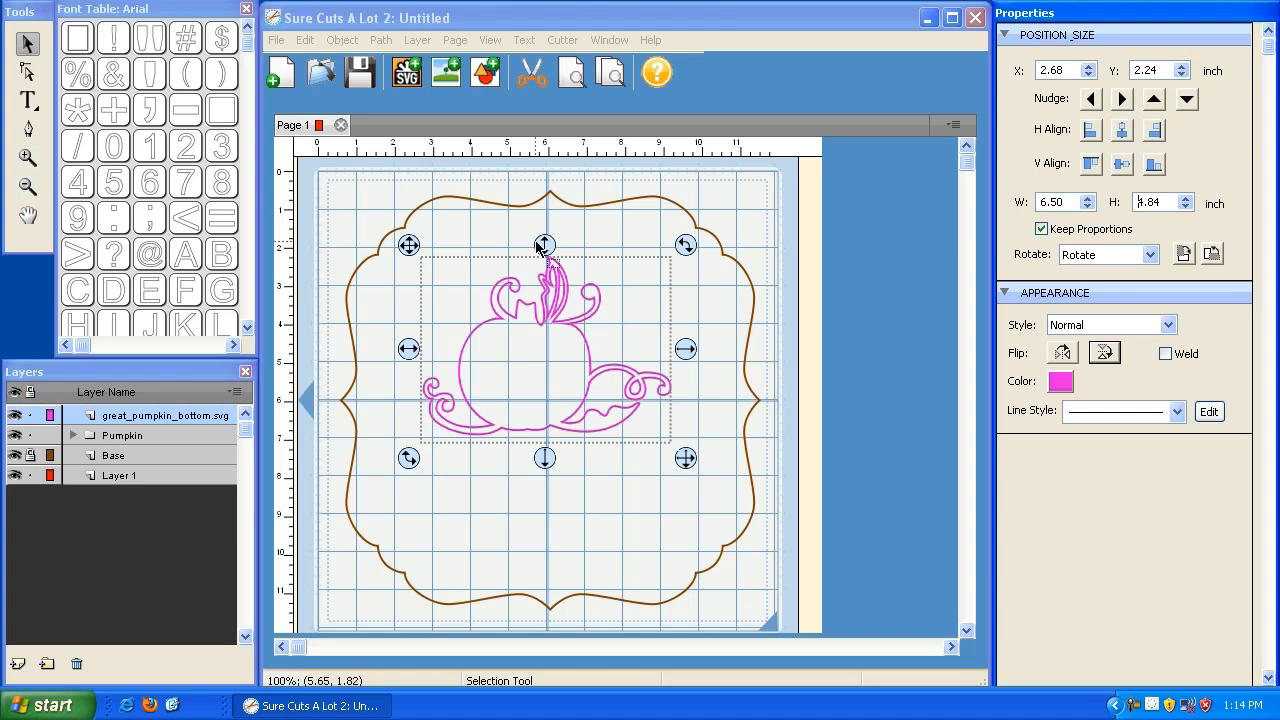
left_click_drag(408, 245, 318, 424)
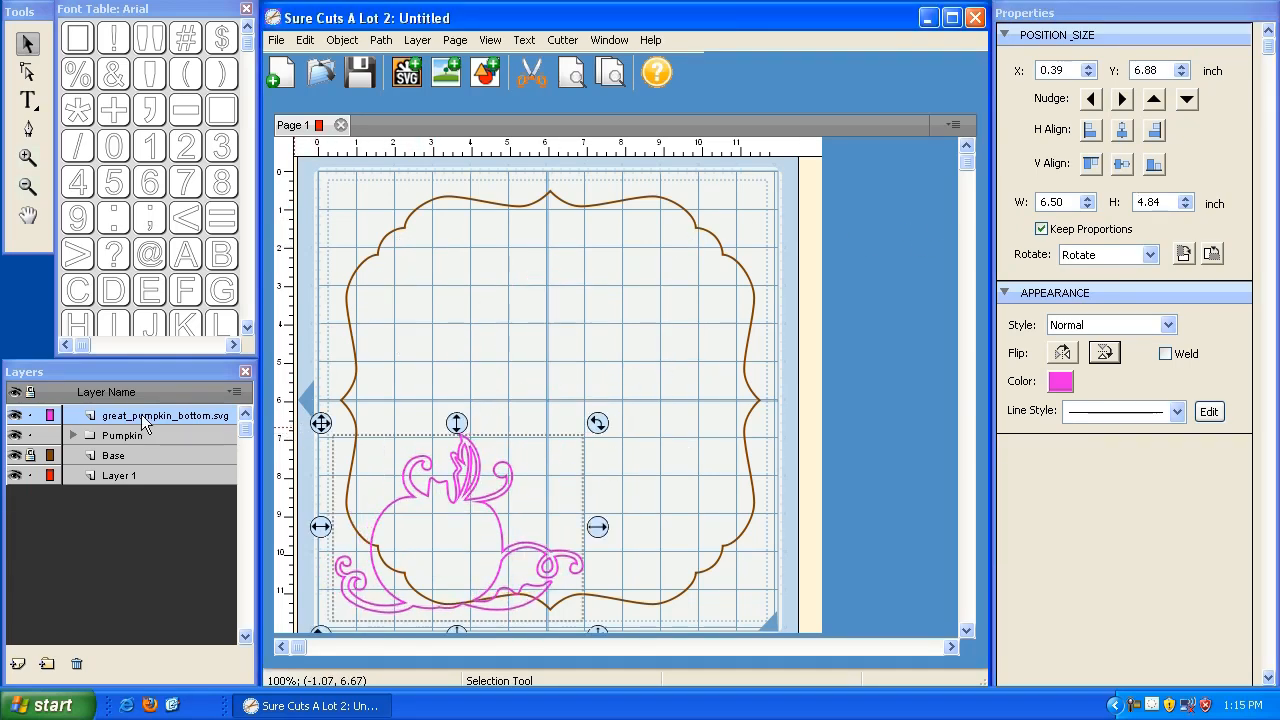
- Set the color of the great_pumpkin_bottom.svg layer to orange
double_click(145, 424)
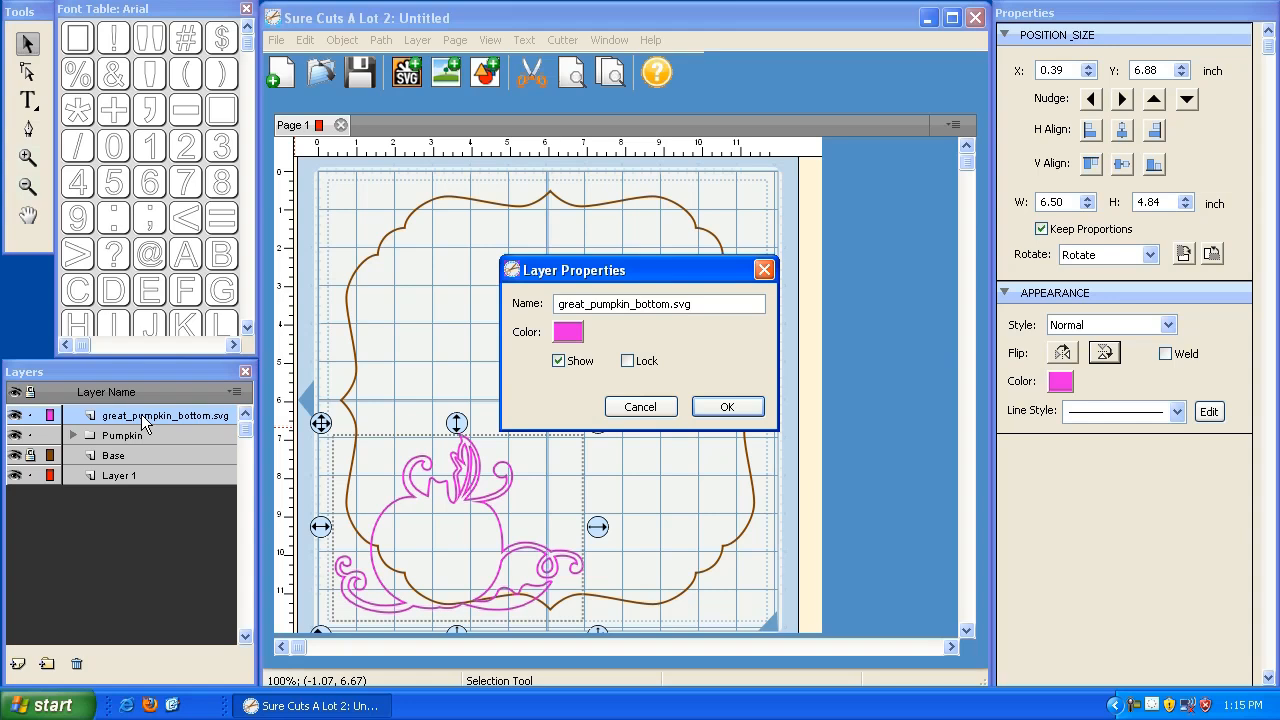
left_click(569, 334)
left_click(550, 411)
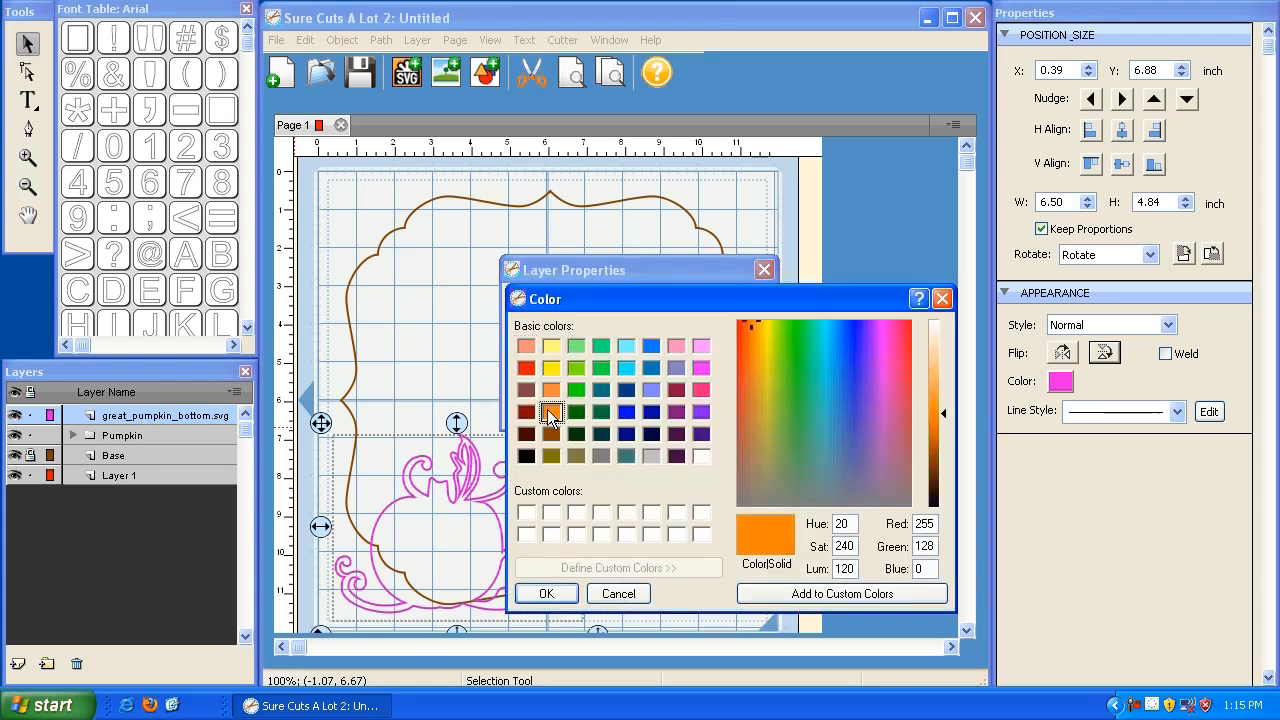
left_click(546, 593)
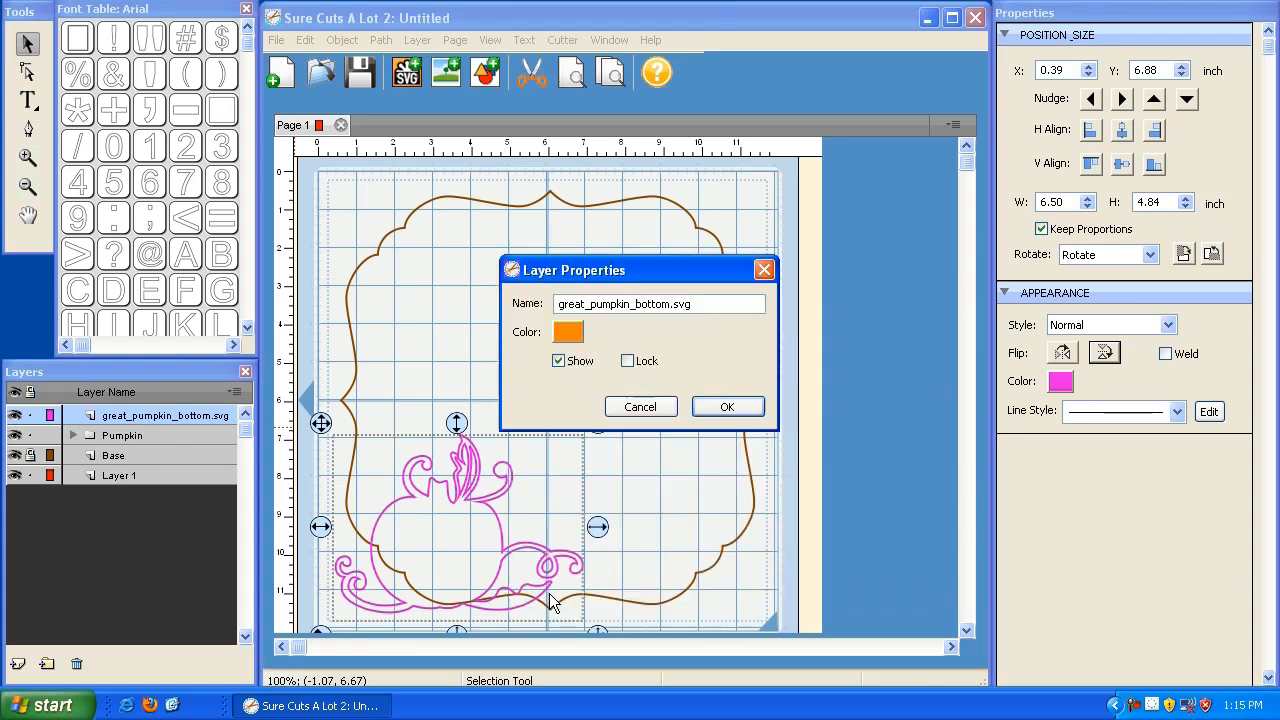
left_click(727, 408)
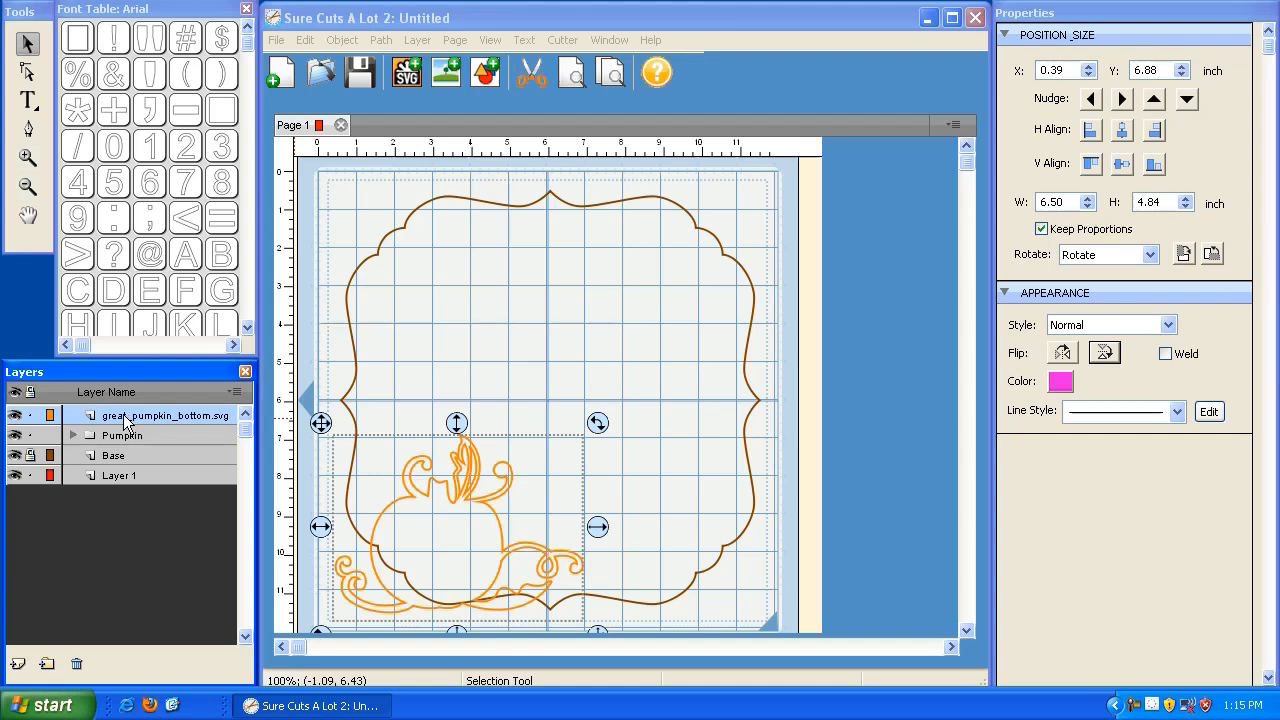
- Move the great_pumpkin_bottom.svg layer into the Pumpkin folder, expand the folder and lock that layer
left_click_drag(123, 416, 123, 438)
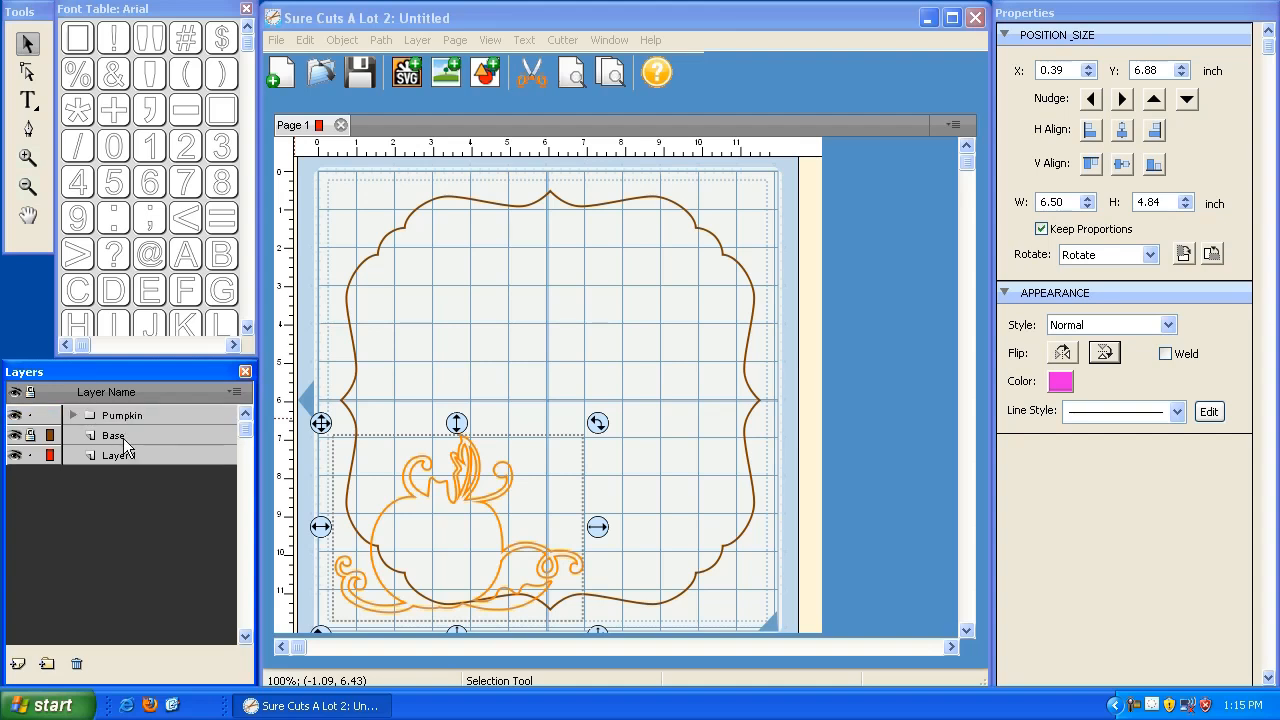
left_click(73, 414)
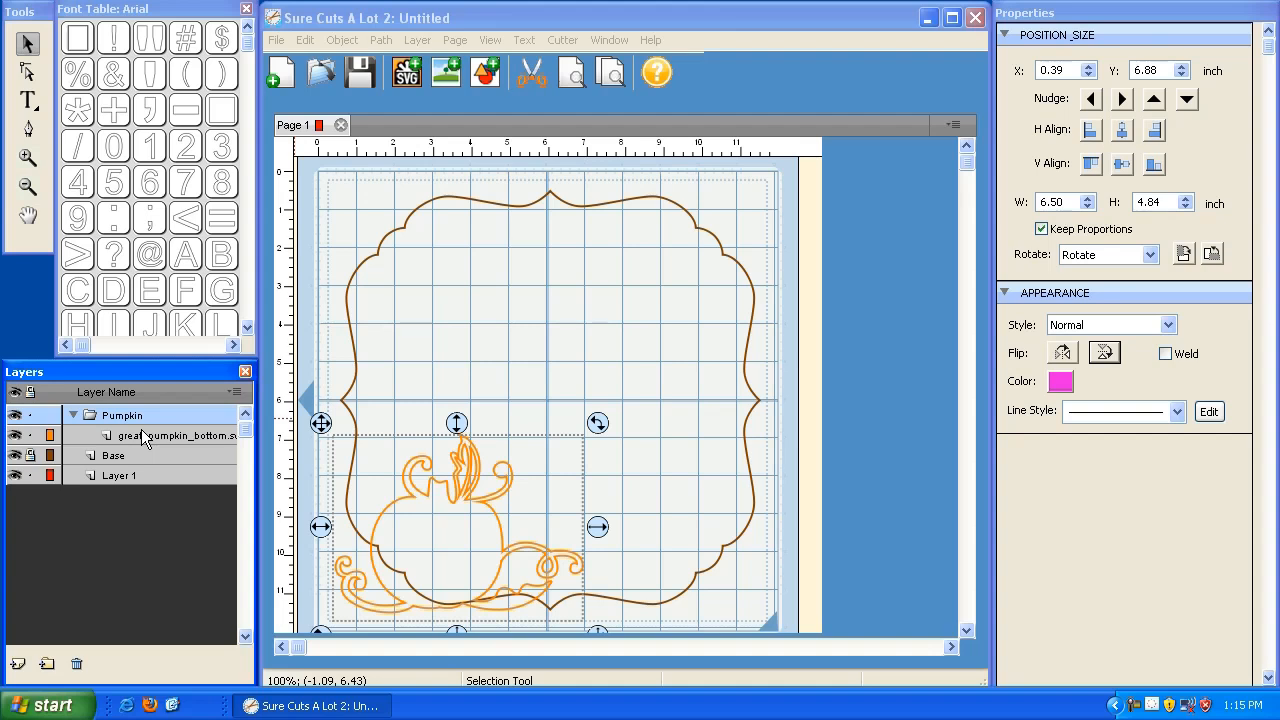
left_click(31, 436)
left_click(405, 364)
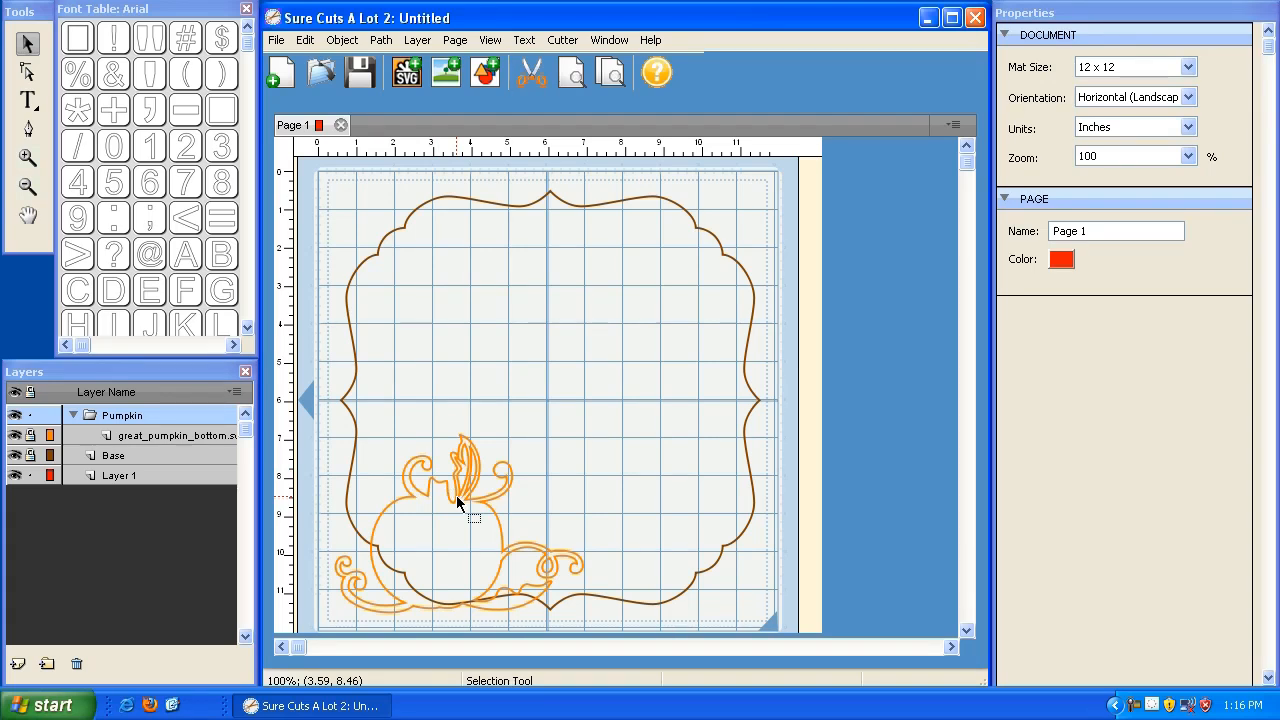
- Import great_pumpkin_top.svg from the Autumn Layout folder
left_click(406, 74)
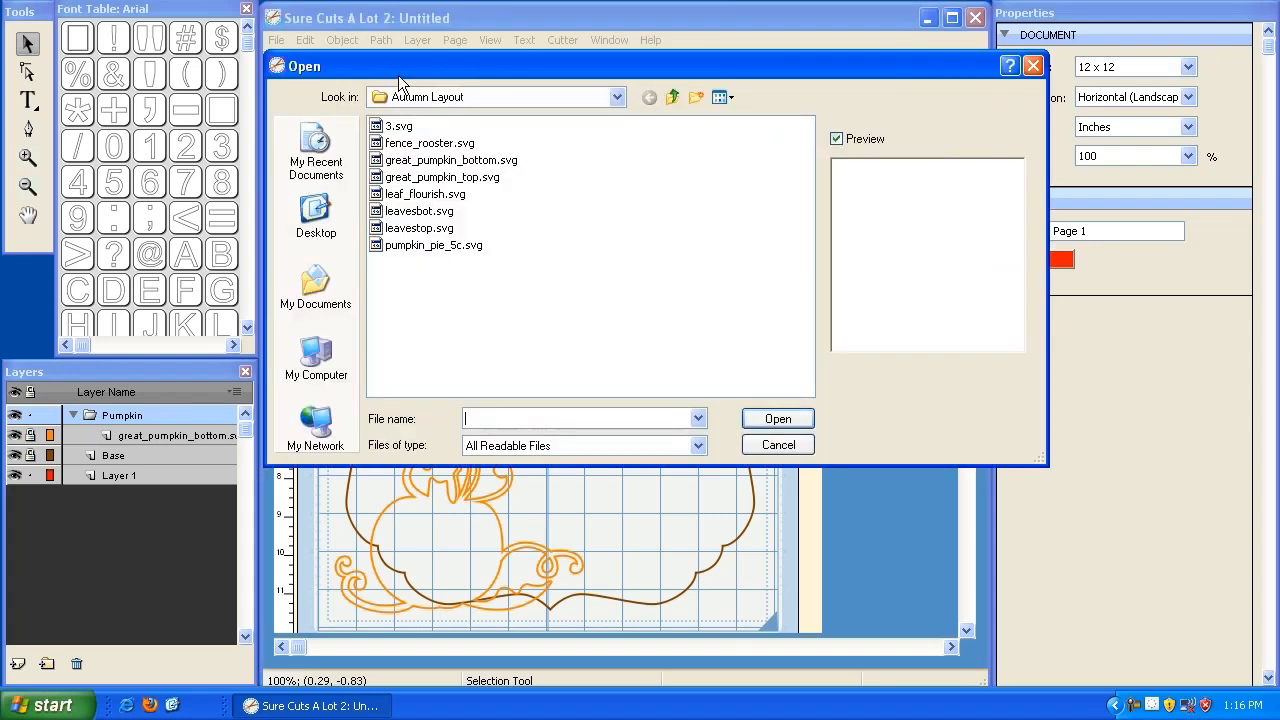
left_click(445, 178)
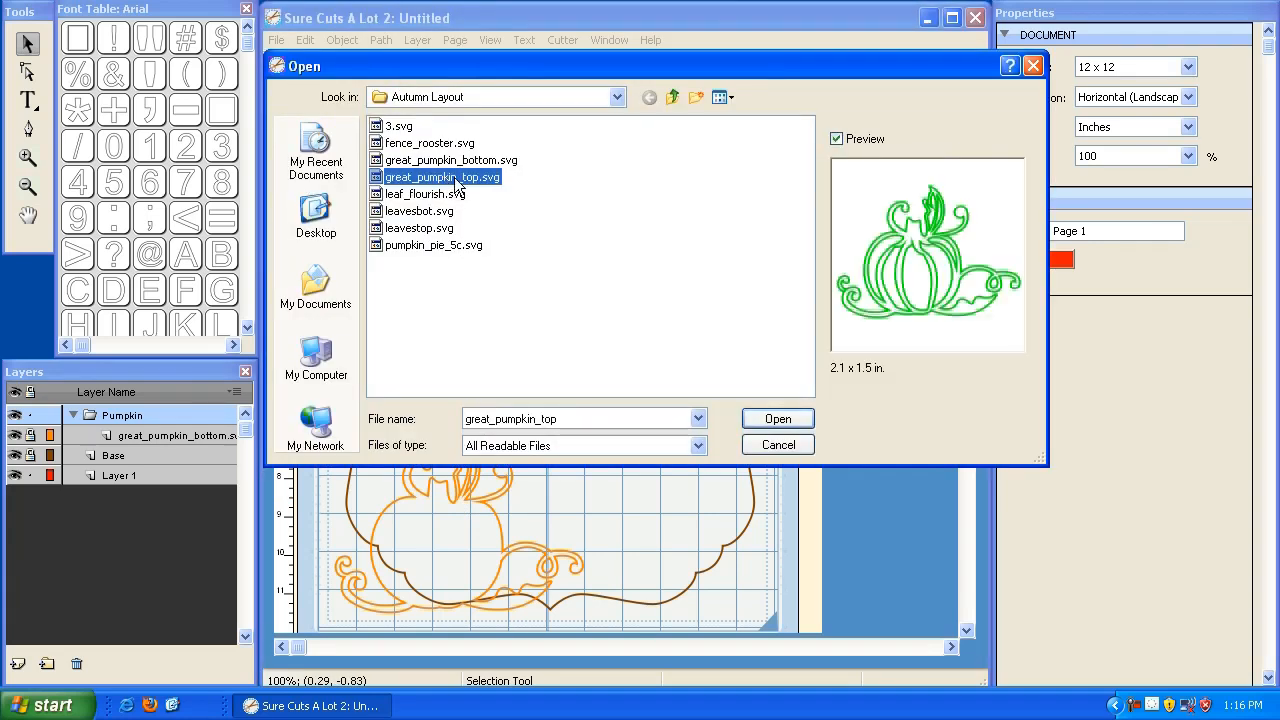
left_click(776, 420)
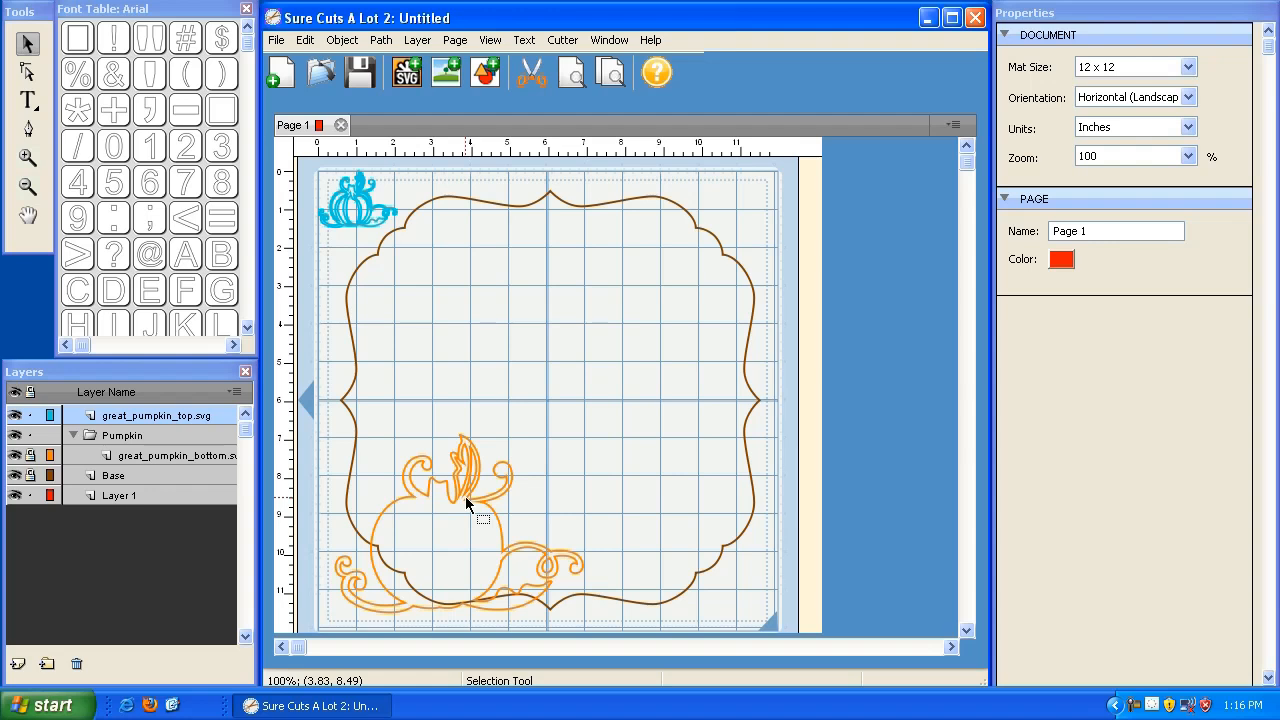
- Unlock the great_pumpkin_bottom.svg layer, check the size of its pumpkin, and lock the layer again
left_click(30, 456)
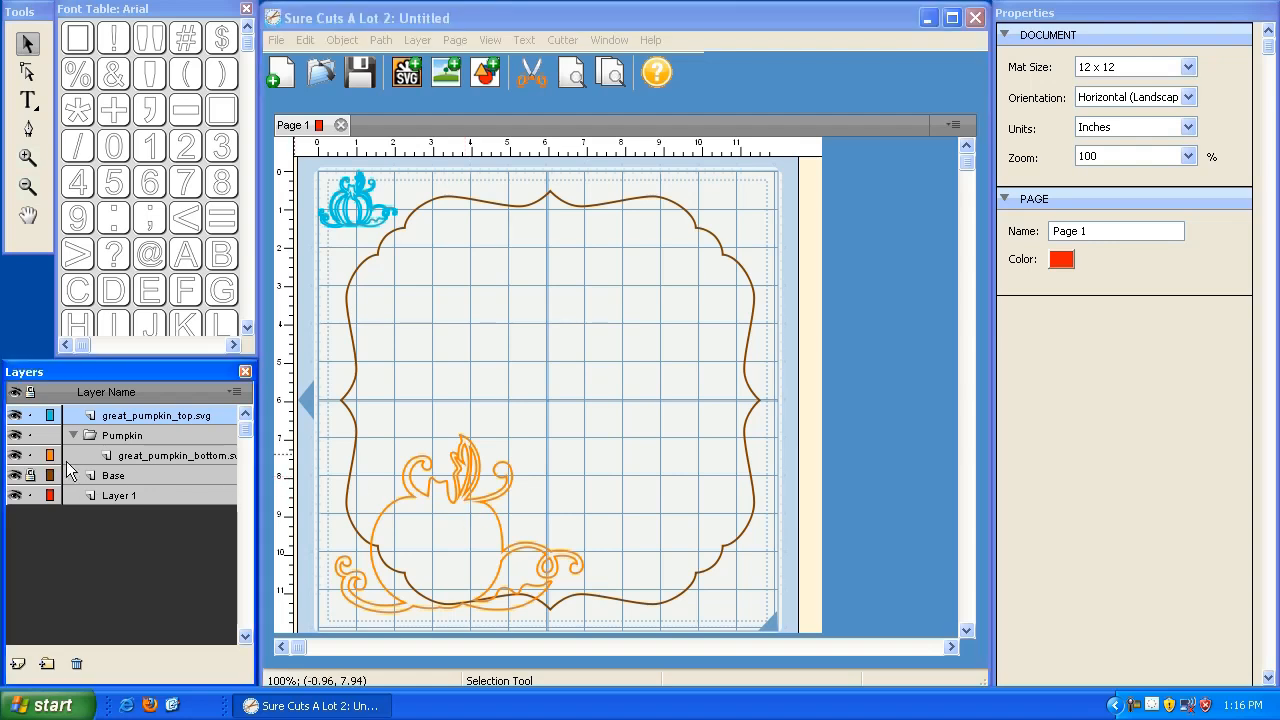
left_click(421, 495)
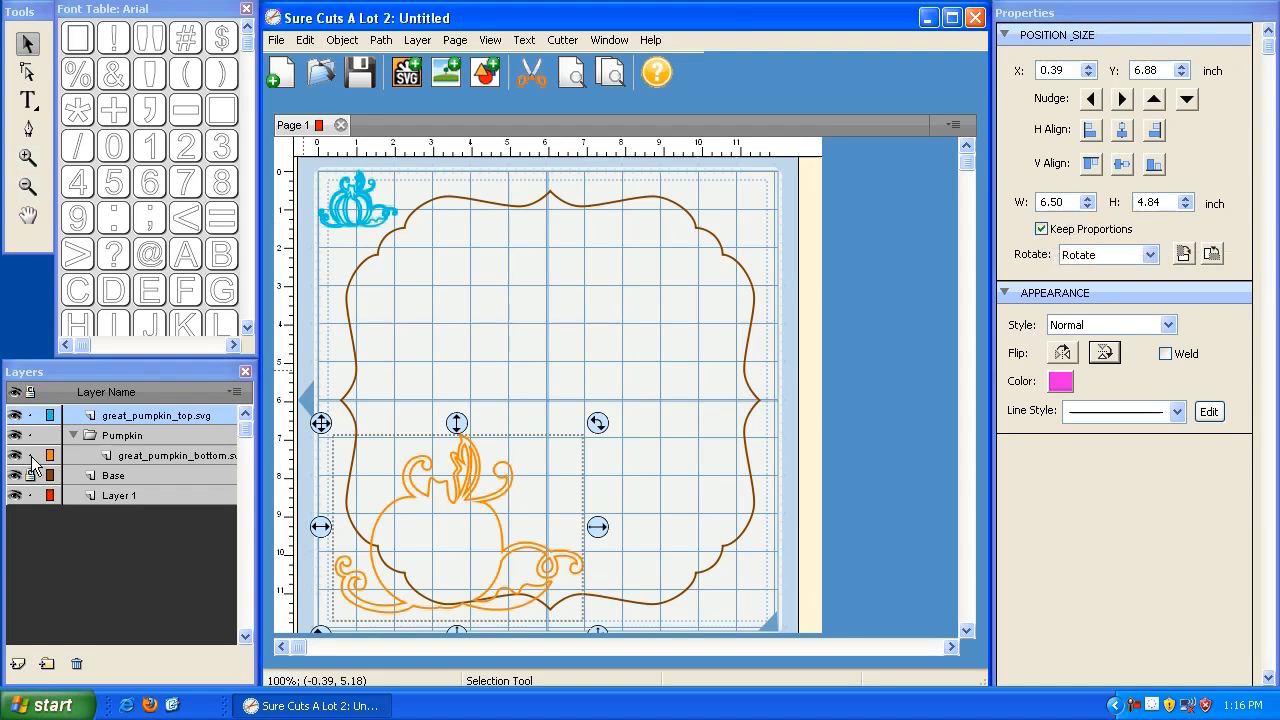
left_click(551, 314)
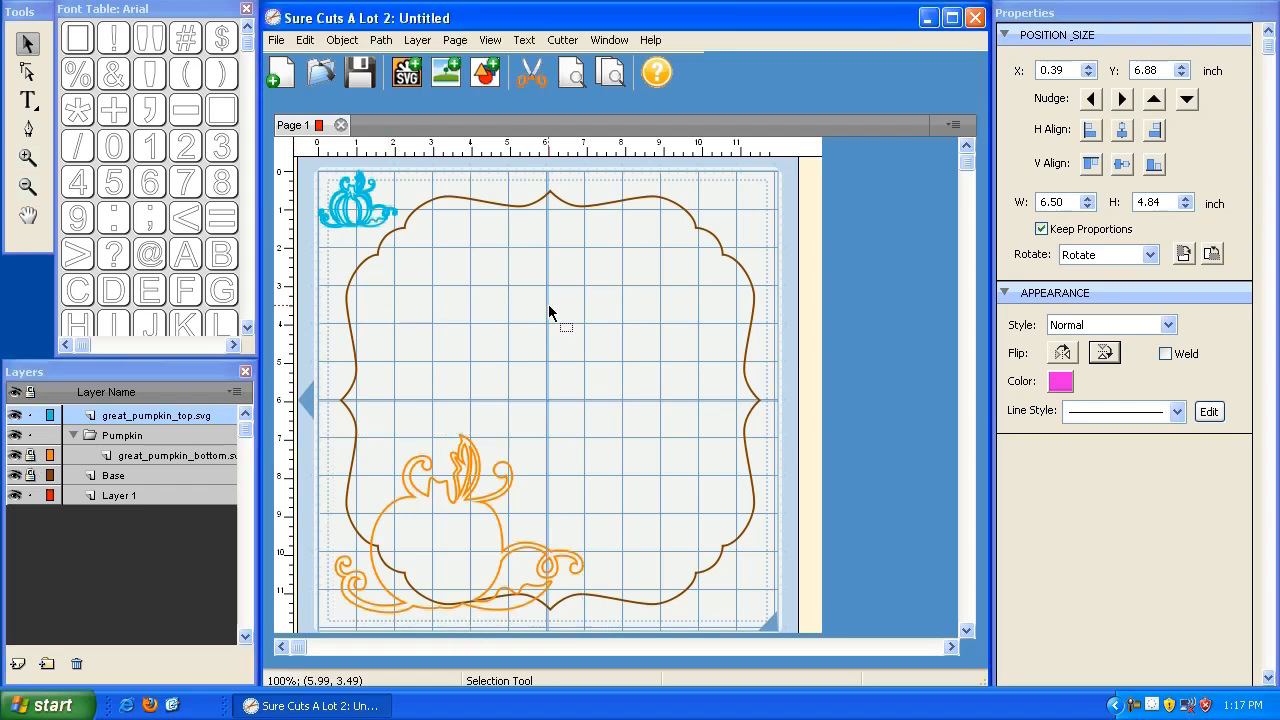
- Scale the top pumpkin proportionally to 6.5 inches wide and move it over the bottom pumpkin, at about X 0.36, Y 6.88 inch
left_click(349, 212)
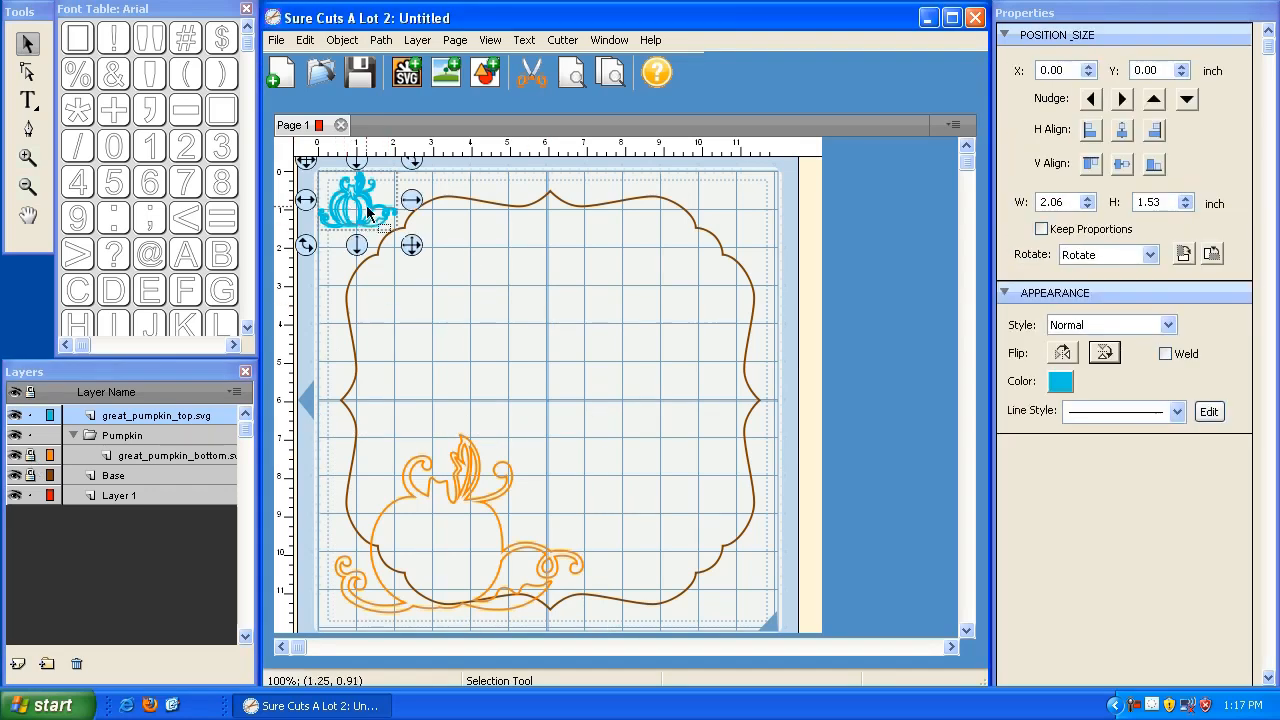
left_click(1041, 230)
left_click(1072, 202)
left_click_drag(1072, 202, 1005, 210)
type("6")
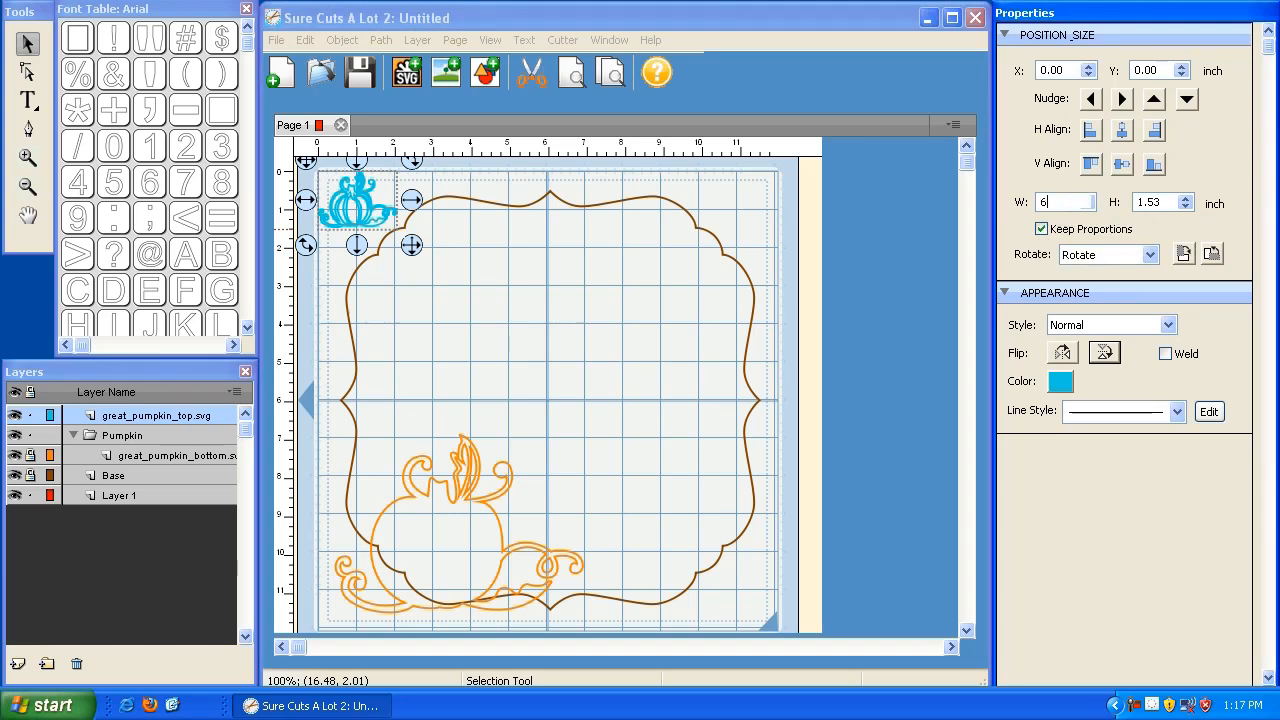
type(".5")
key("Tab")
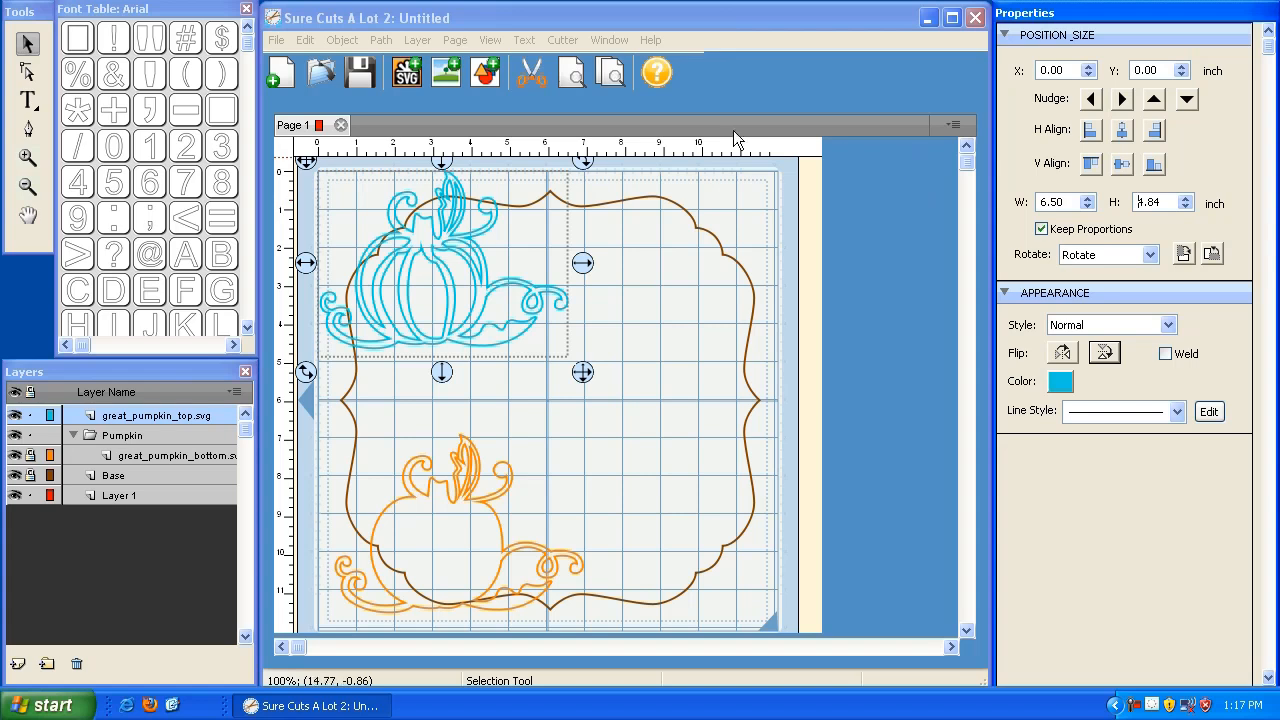
left_click_drag(306, 162, 320, 424)
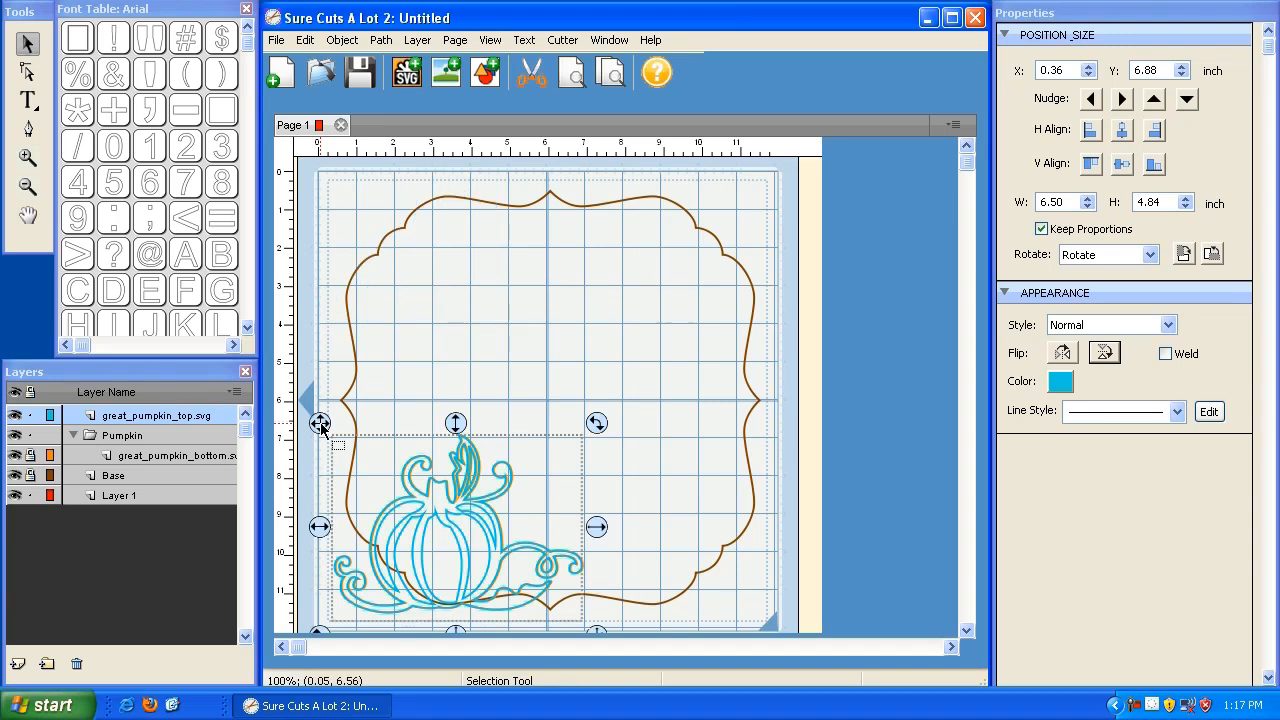
- Set the color of the great_pumpkin_top.svg layer to orange
double_click(92, 415)
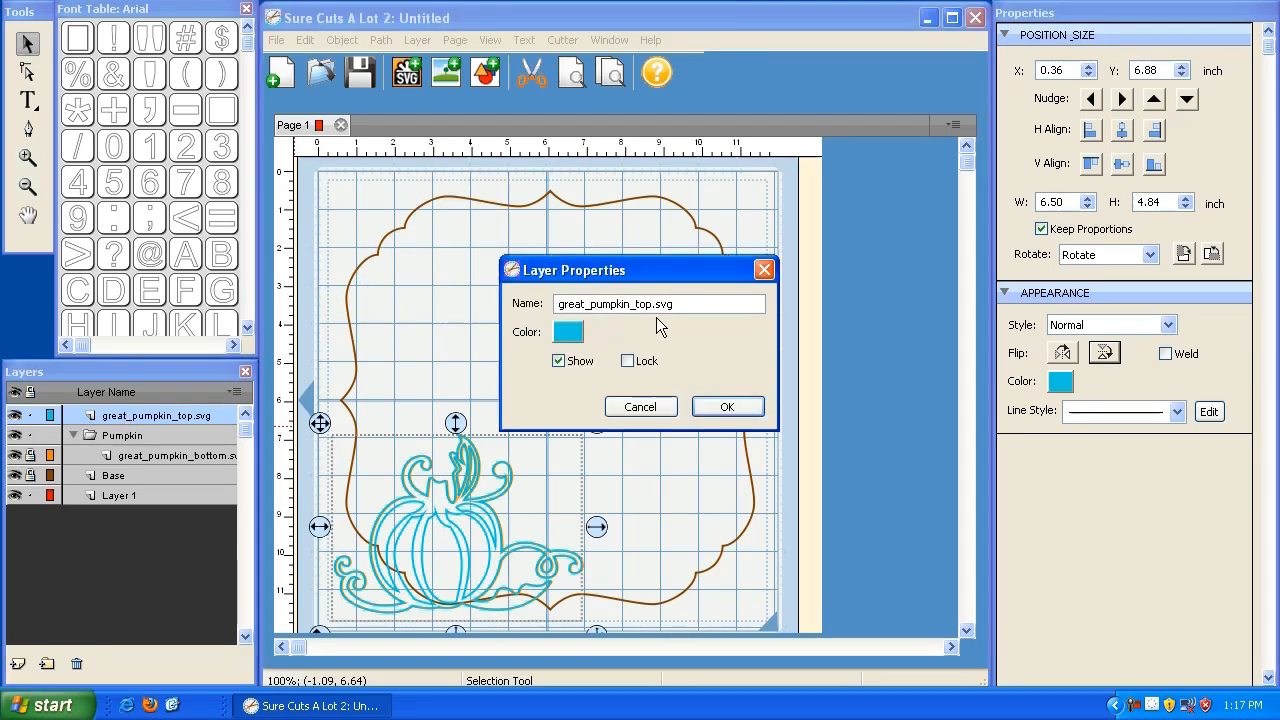
left_click(568, 332)
left_click(551, 411)
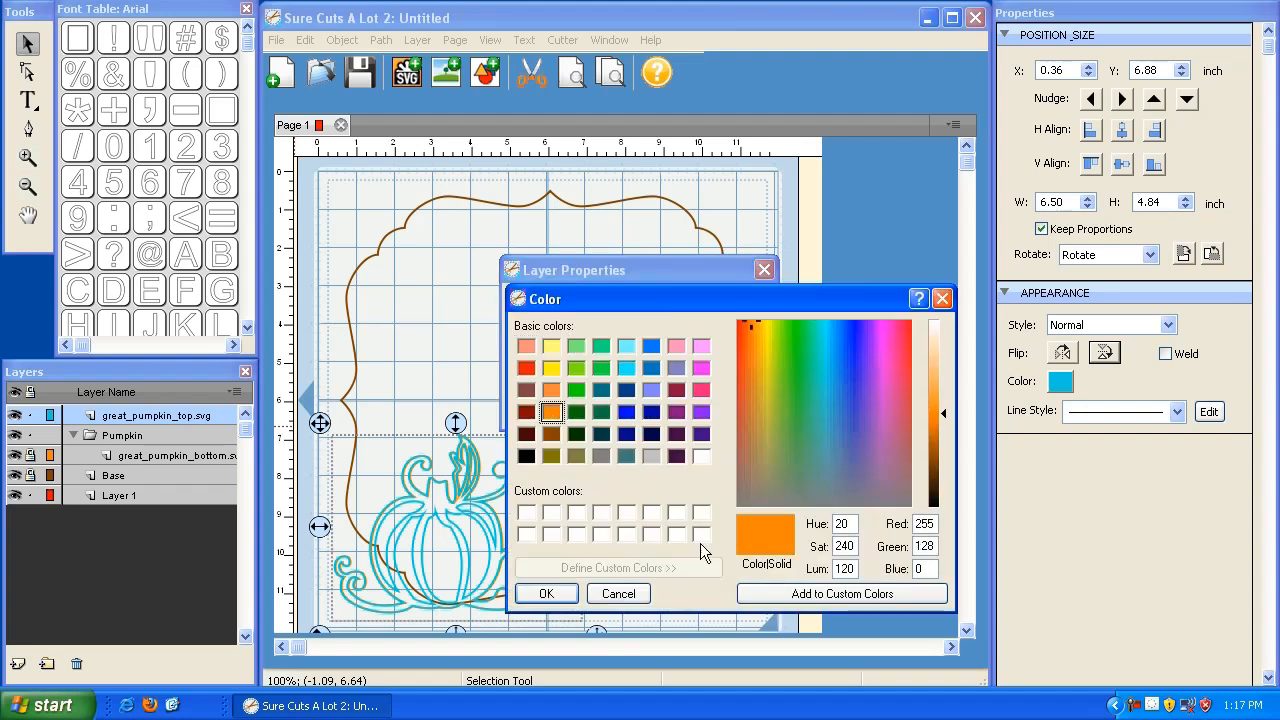
left_click(547, 591)
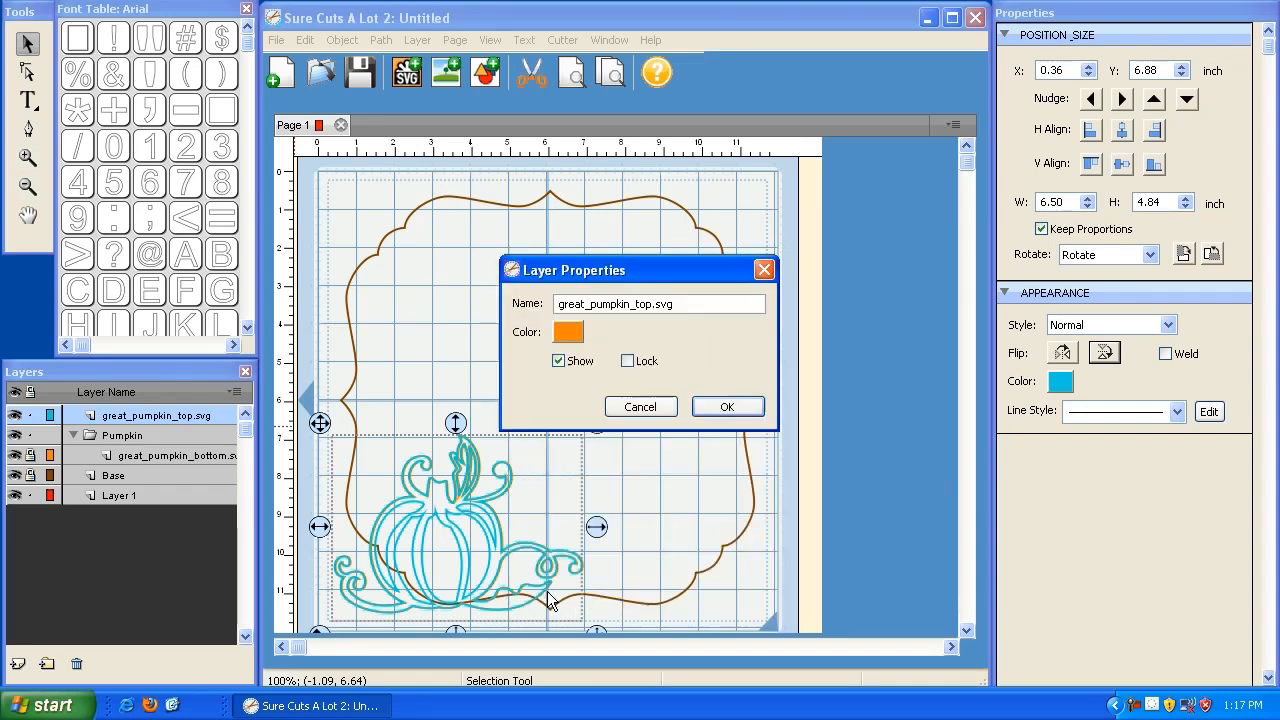
left_click(727, 407)
- Move the great_pumpkin_top.svg layer into the Pumpkin folder above great_pumpkin_bottom.svg and collapse the folder
left_click_drag(138, 425, 121, 440)
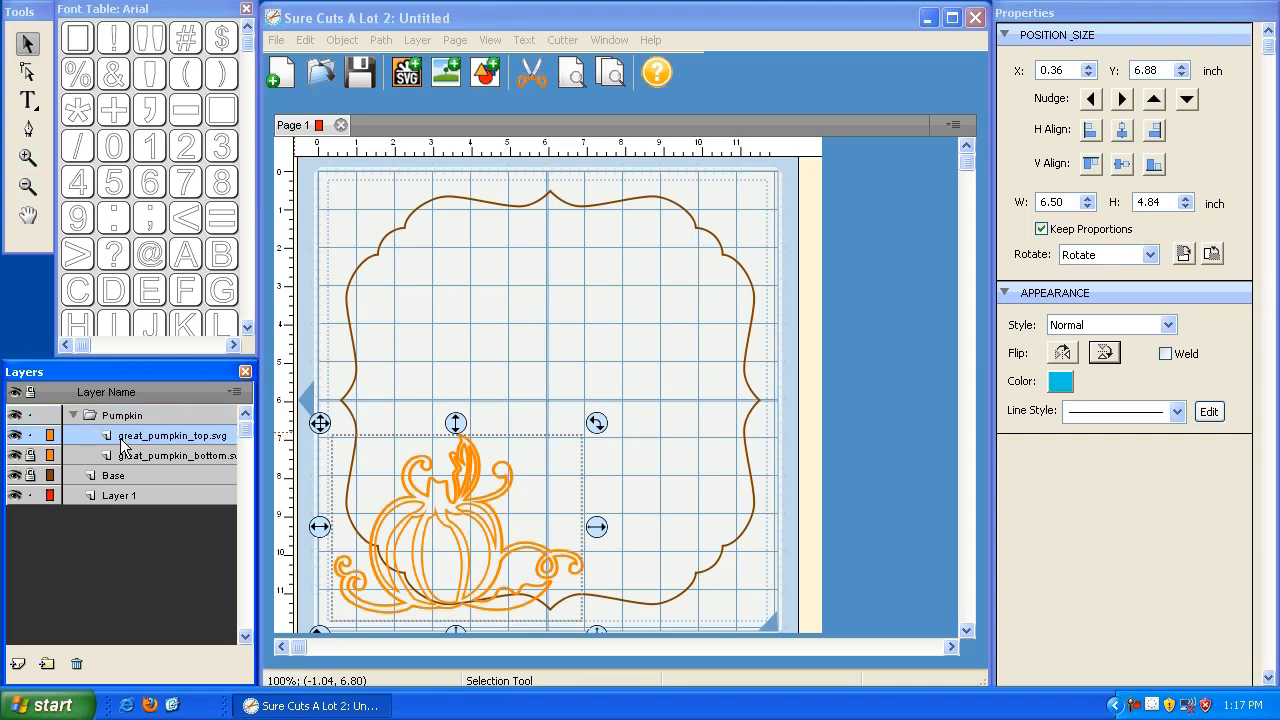
left_click(75, 414)
left_click(75, 414)
left_click(72, 415)
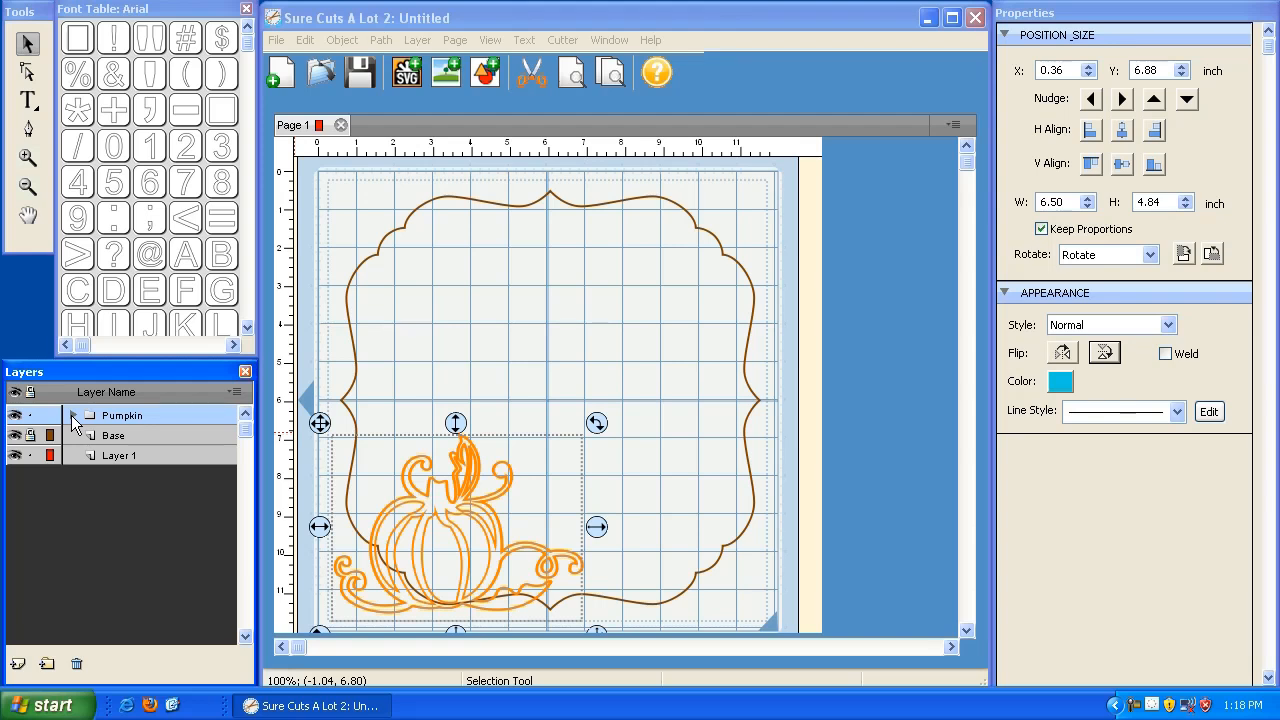
- Toggle the Pumpkin folder's visibility, leaving it shown, and lock the whole folder with its two layers
left_click(15, 415)
left_click(15, 415)
left_click(15, 415)
left_click(15, 415)
left_click(15, 415)
left_click(15, 415)
left_click(70, 415)
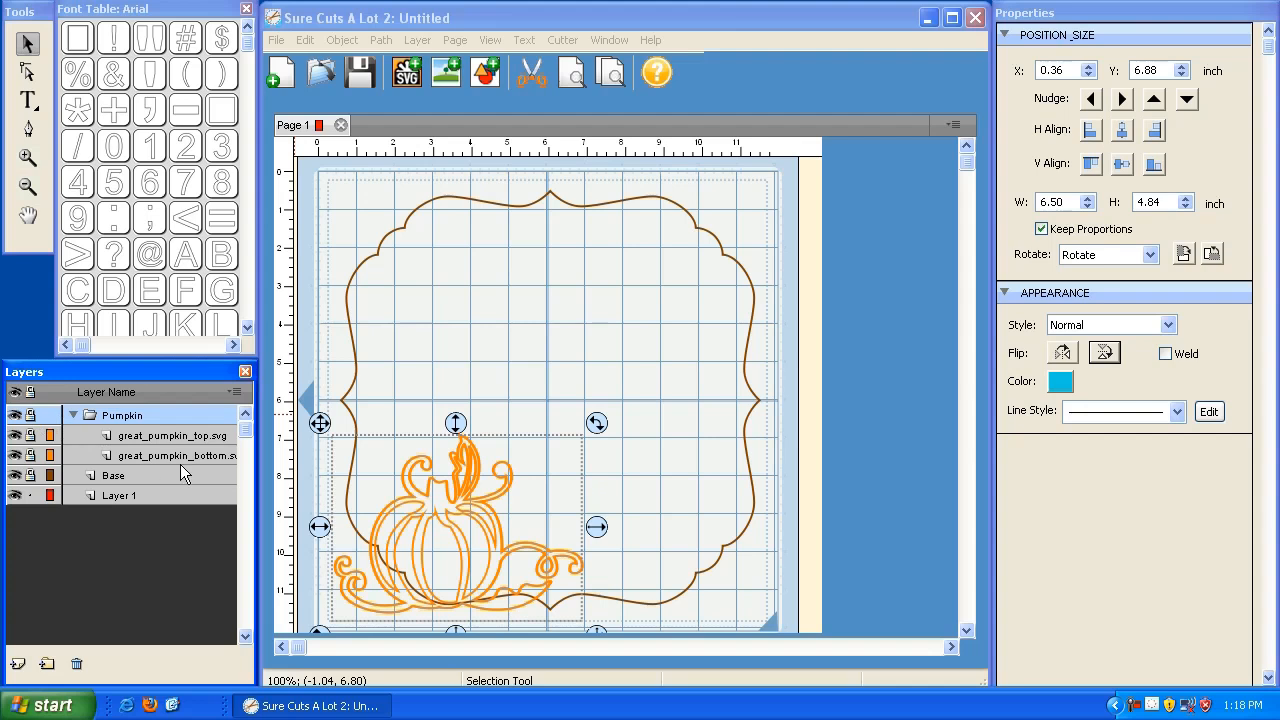
left_click(344, 198)
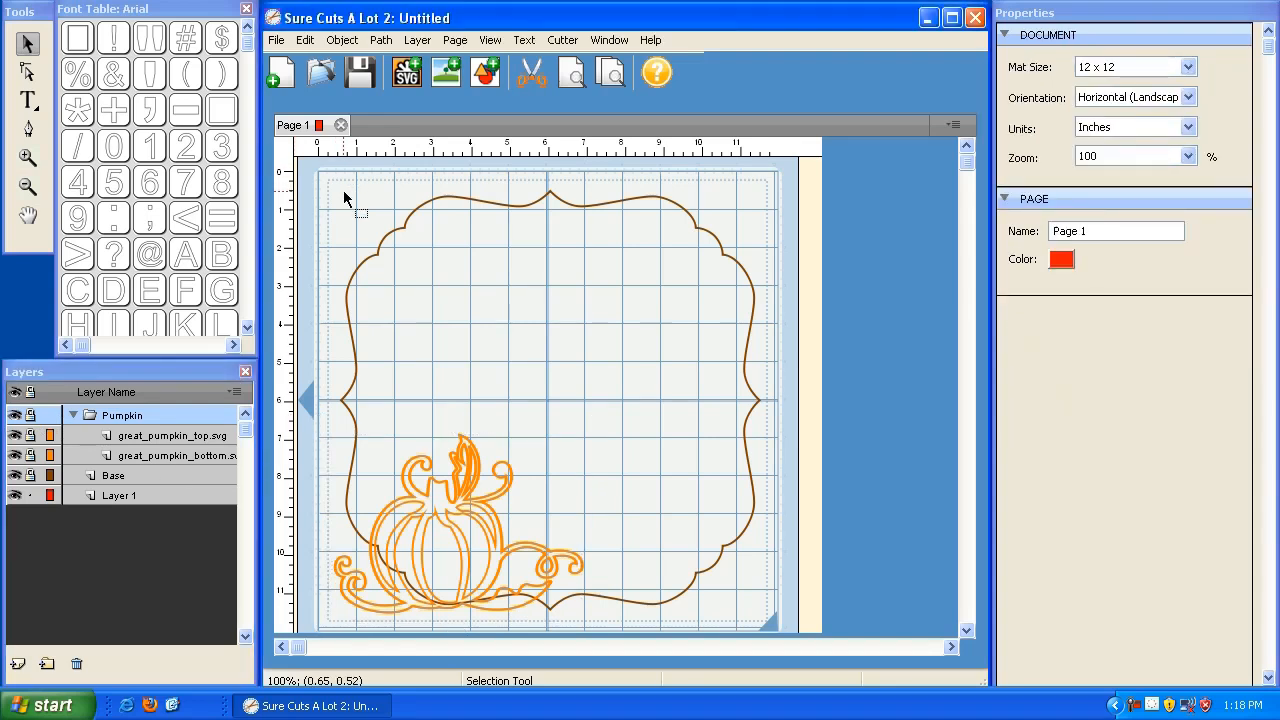
- Collapse the Pumpkin folder and import fence_rooster.svg
left_click(74, 414)
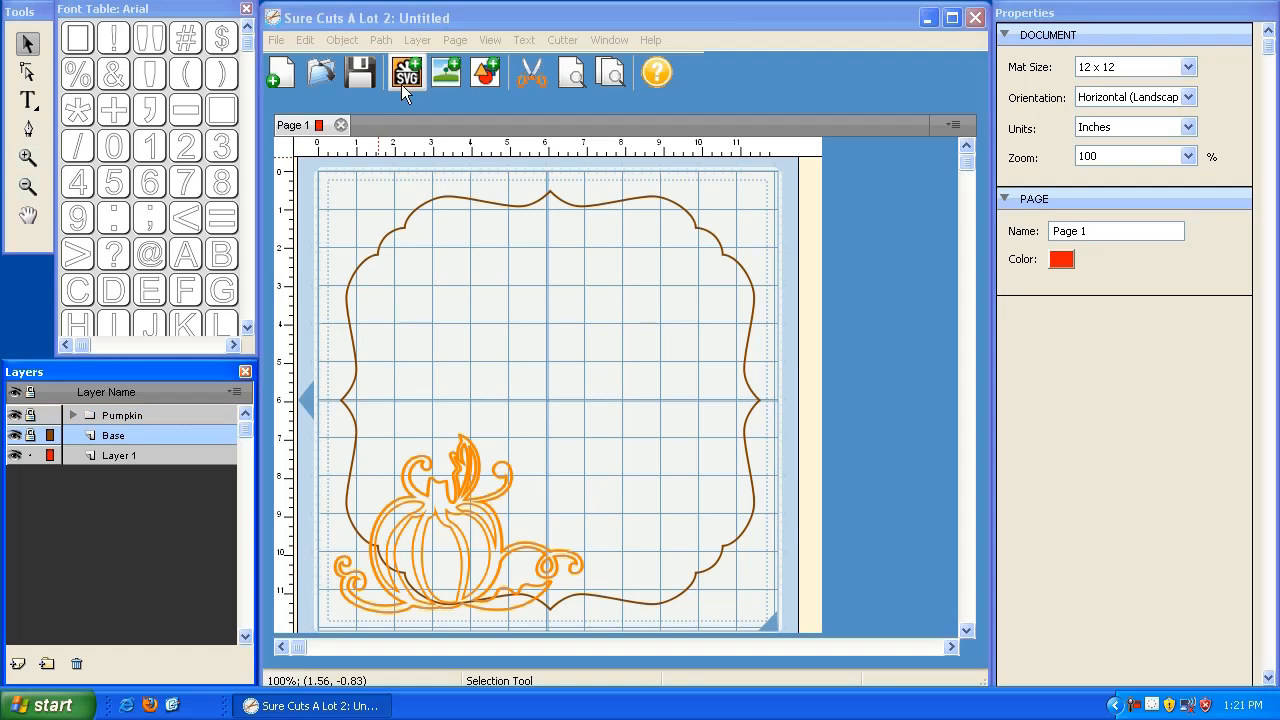
left_click(405, 76)
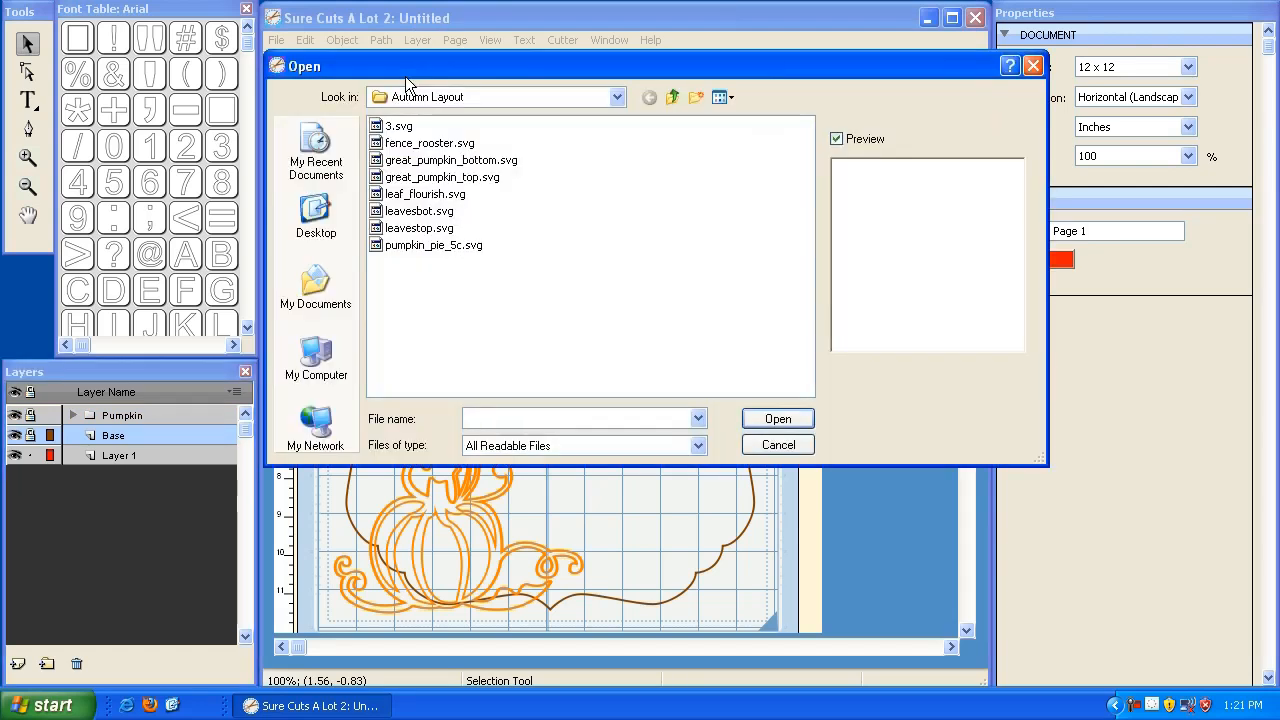
left_click(428, 145)
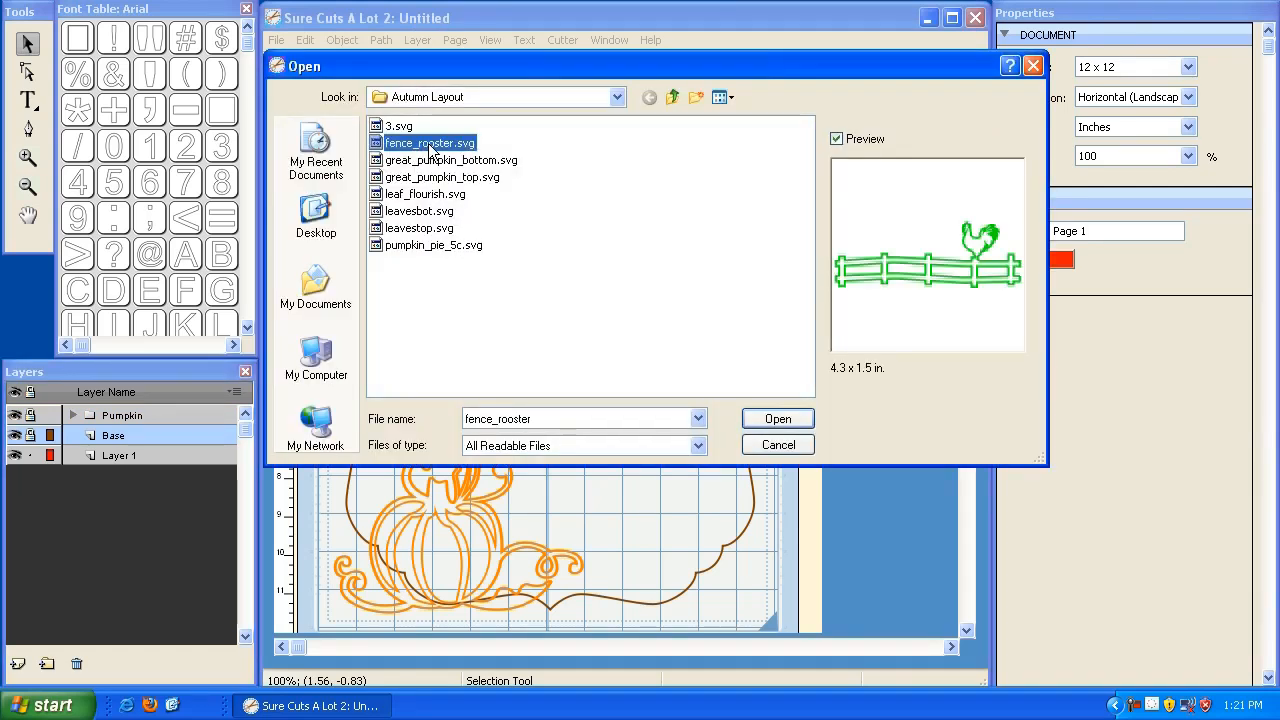
double_click(430, 145)
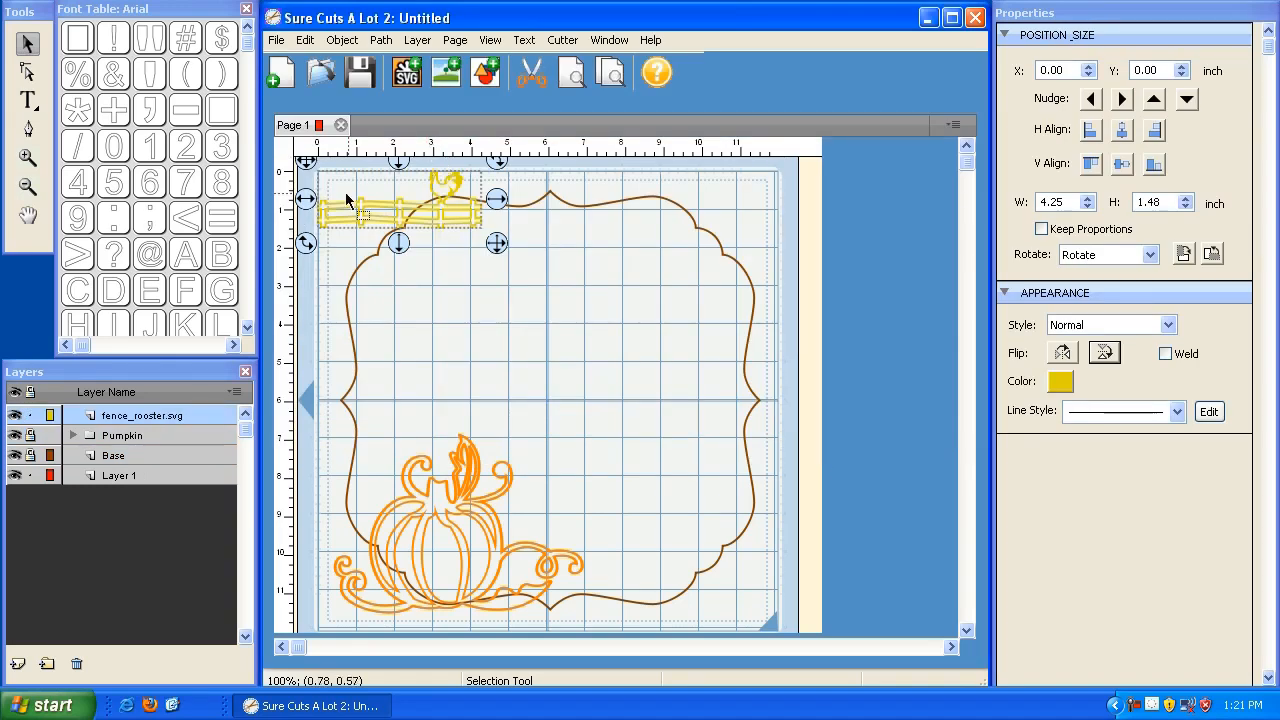
- Scale the rooster fence proportionally to 8.6 inches wide
left_click_drag(306, 166, 309, 214)
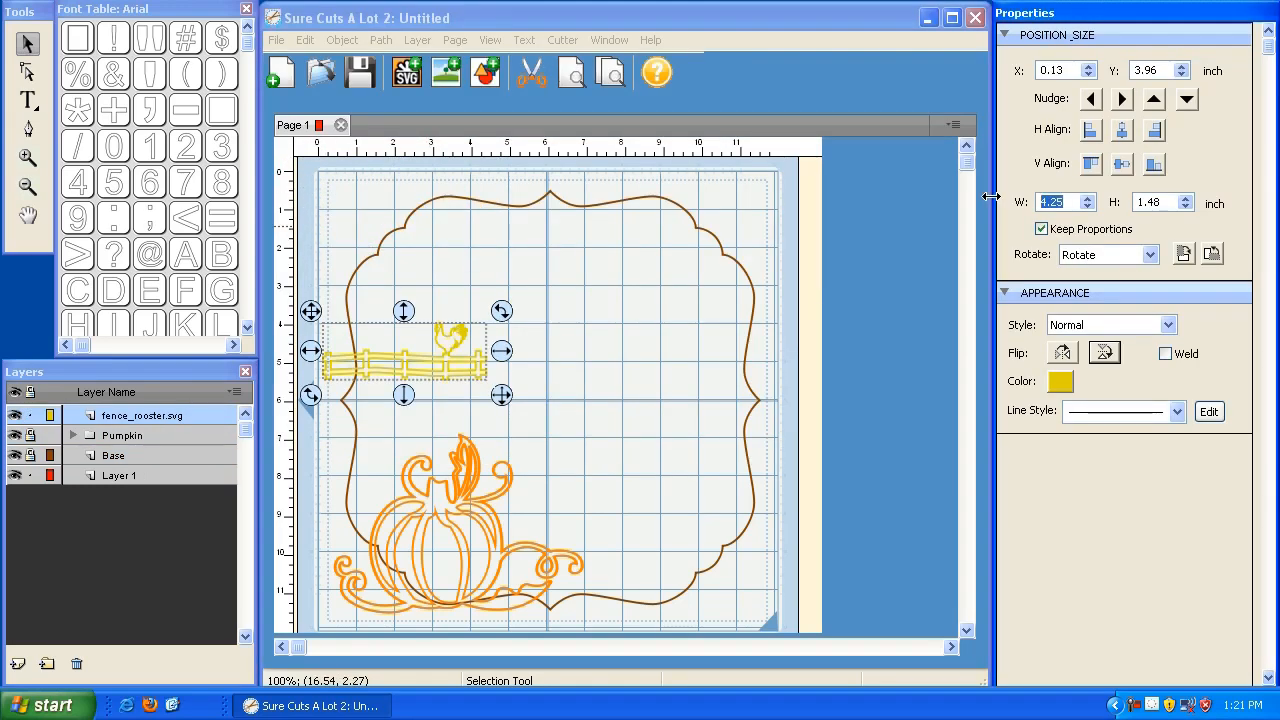
type("8.6")
key("Tab")
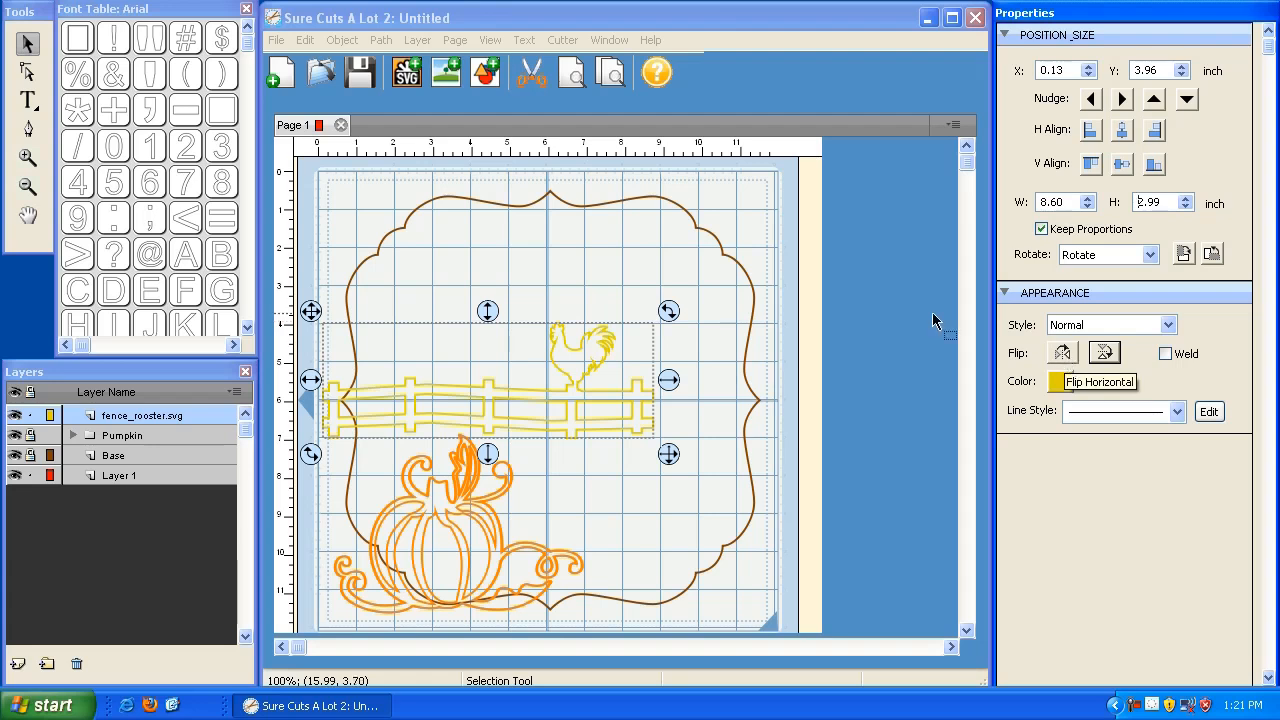
- Flip the rooster fence horizontally and place it just above the pumpkin, at about X 0.49, Y 4.64 inch
left_click_drag(313, 313, 375, 318)
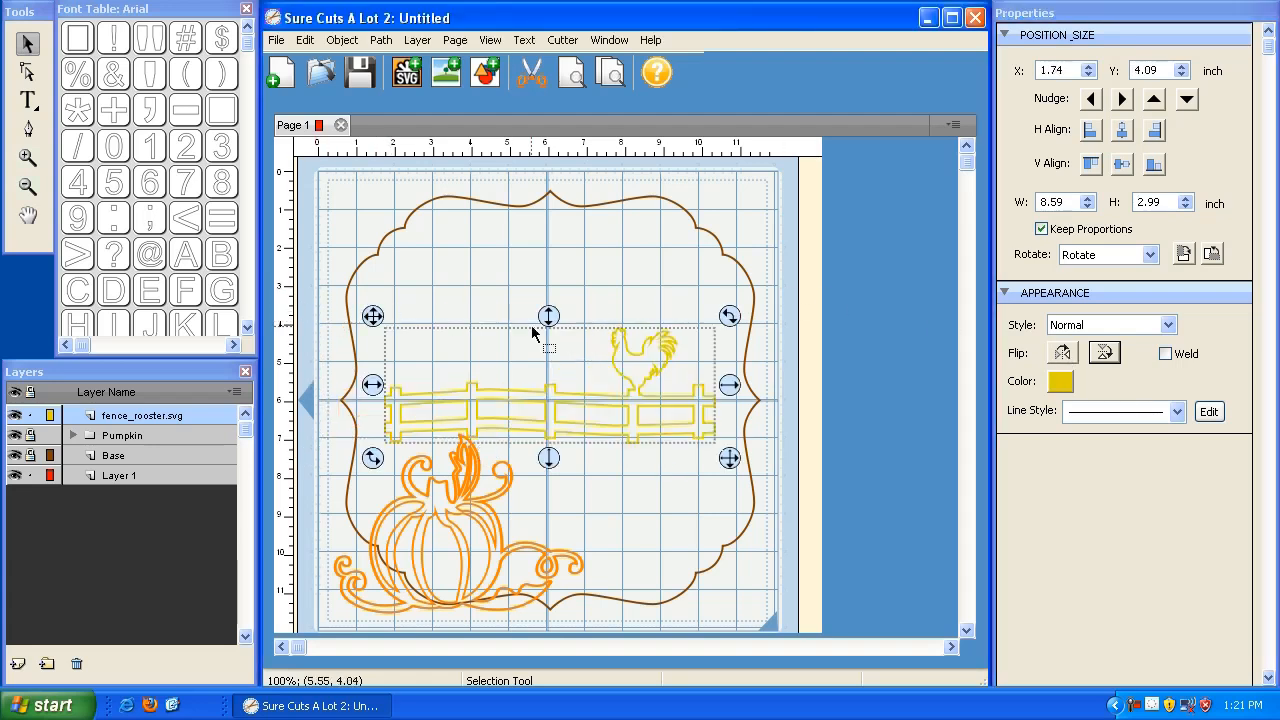
left_click(1061, 356)
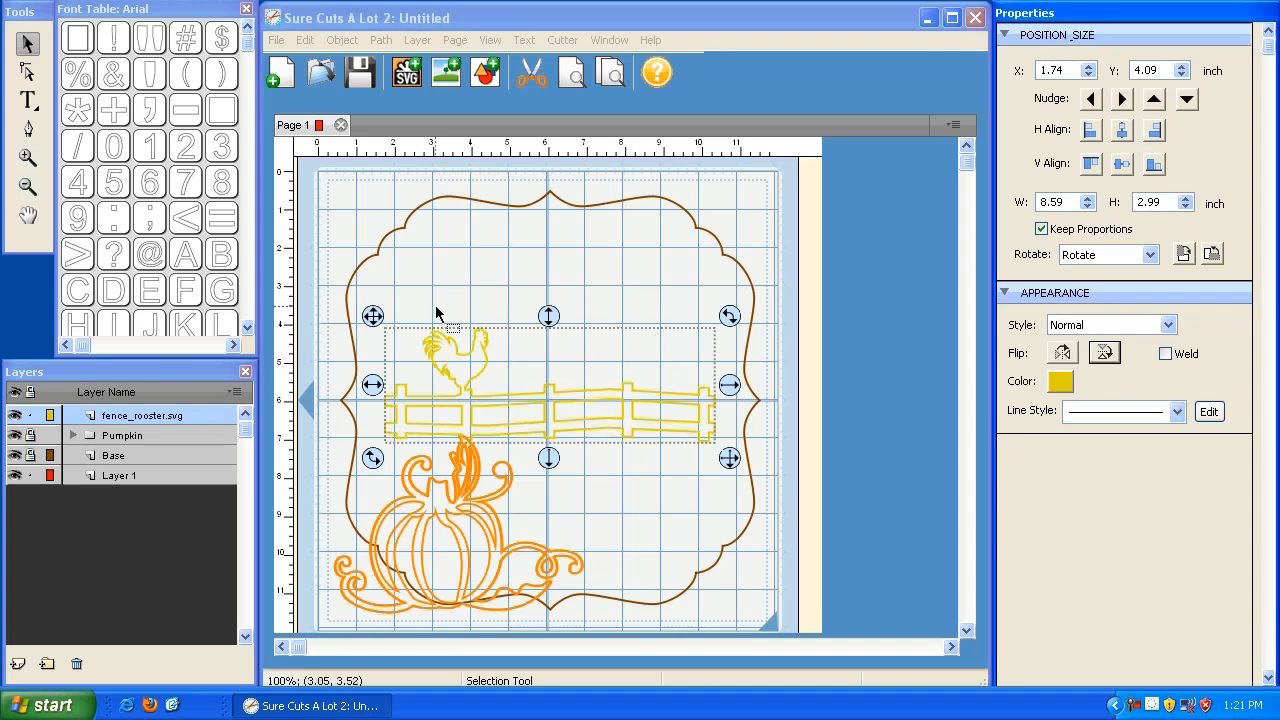
left_click_drag(372, 318, 325, 338)
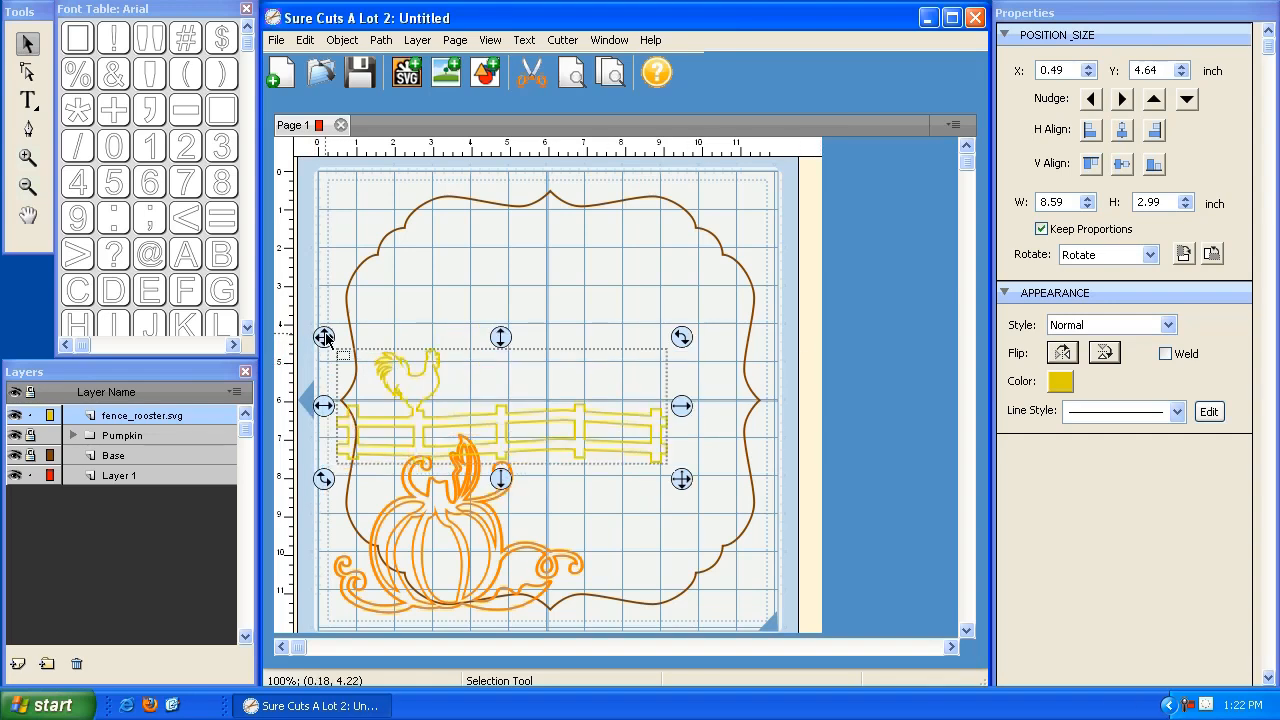
- Move the collapsed Pumpkin folder above the fence_rooster.svg layer and deselect the fence
left_click(116, 440)
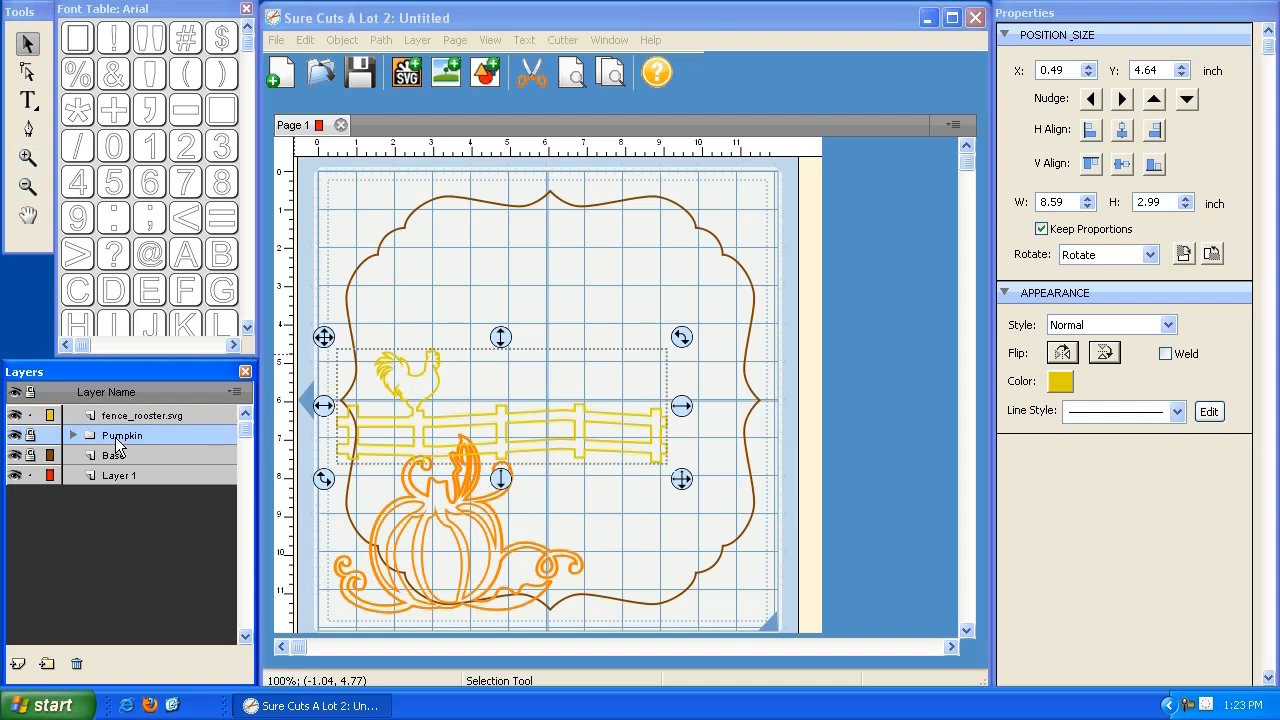
double_click(73, 436)
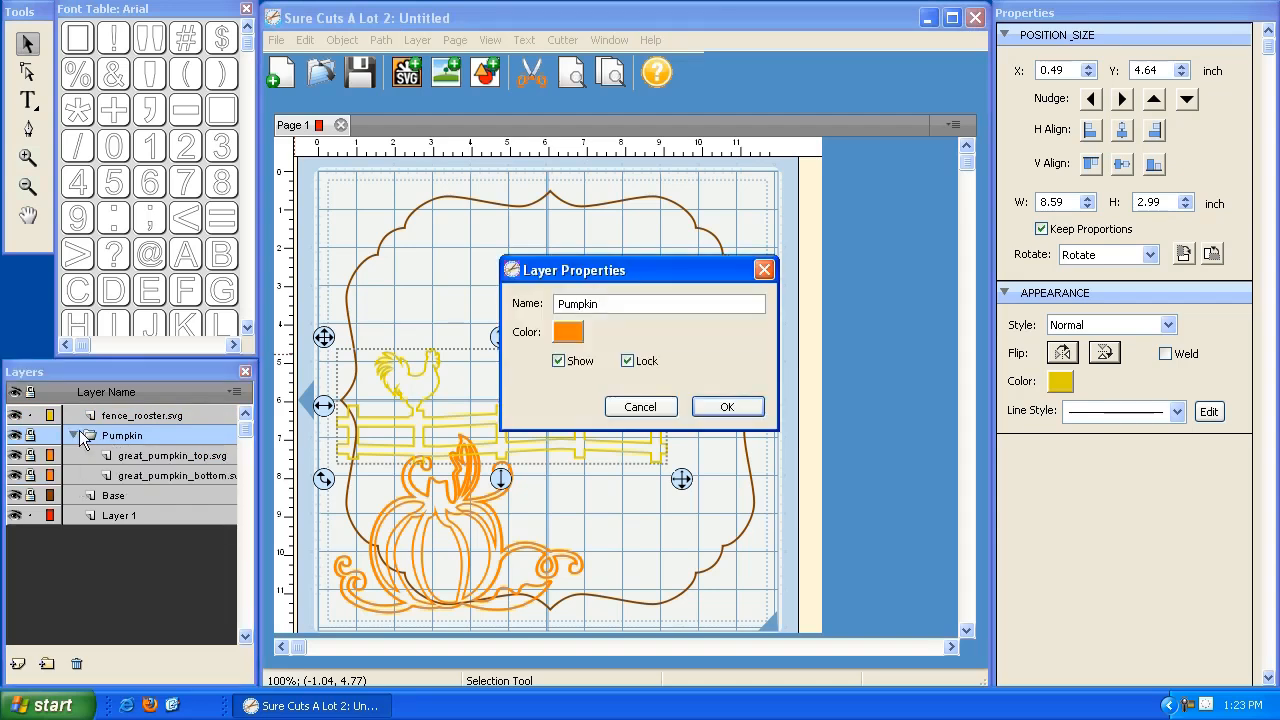
left_click(724, 405)
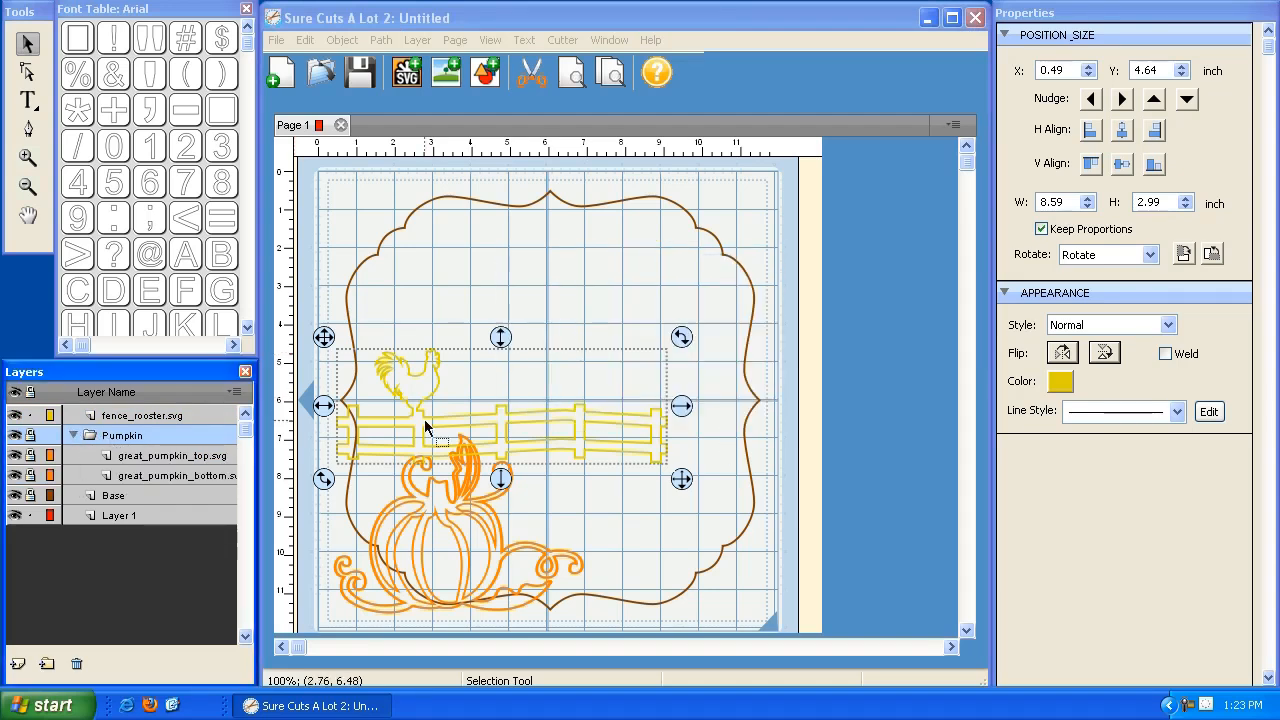
left_click(73, 435)
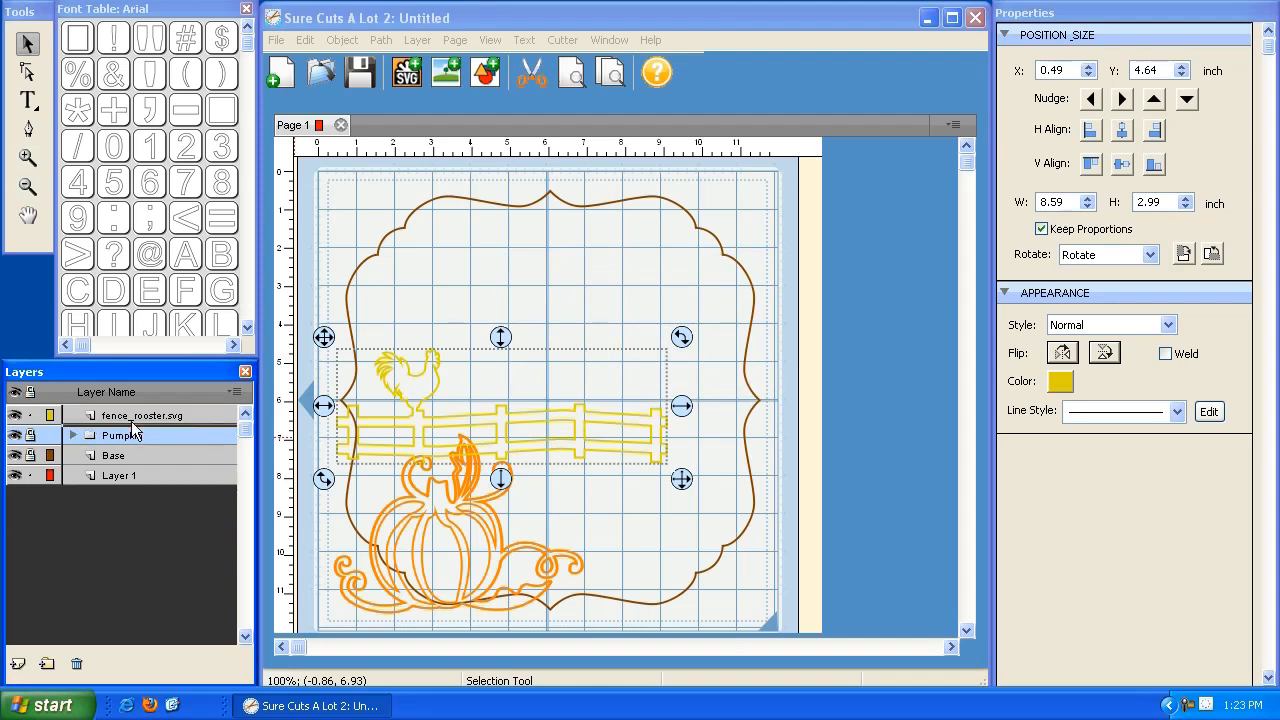
left_click_drag(132, 409, 132, 408)
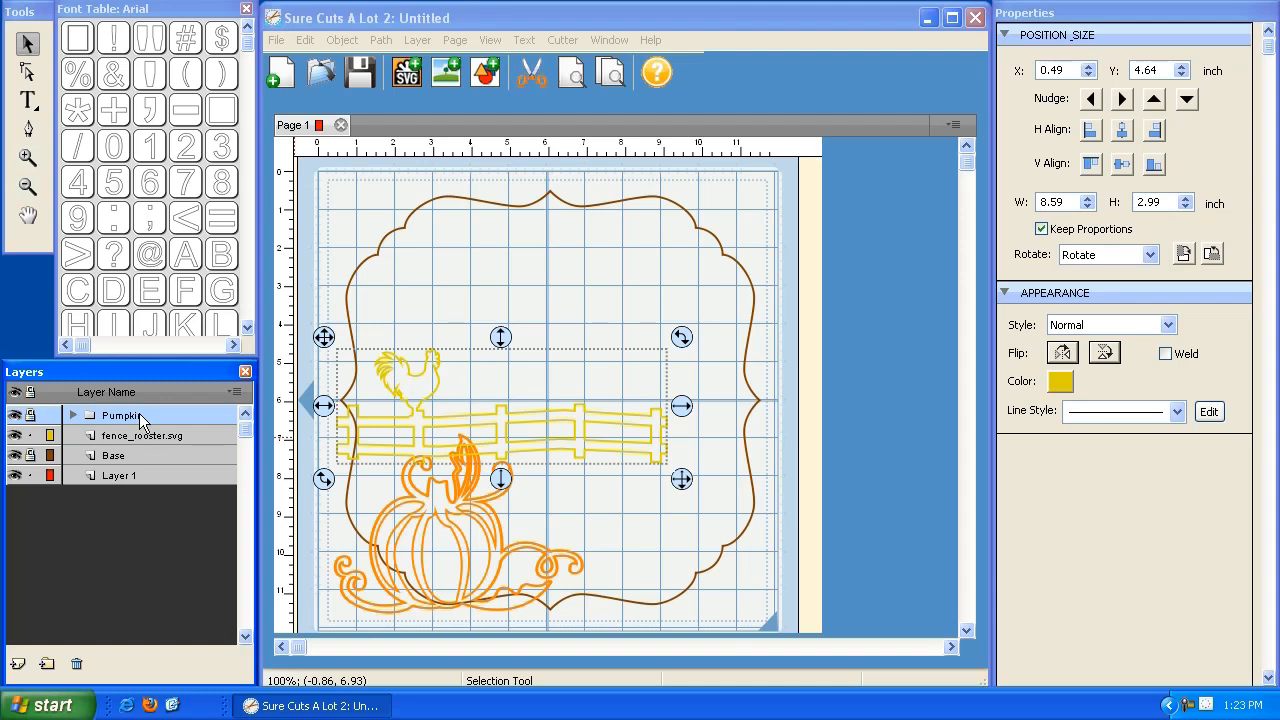
left_click(640, 540)
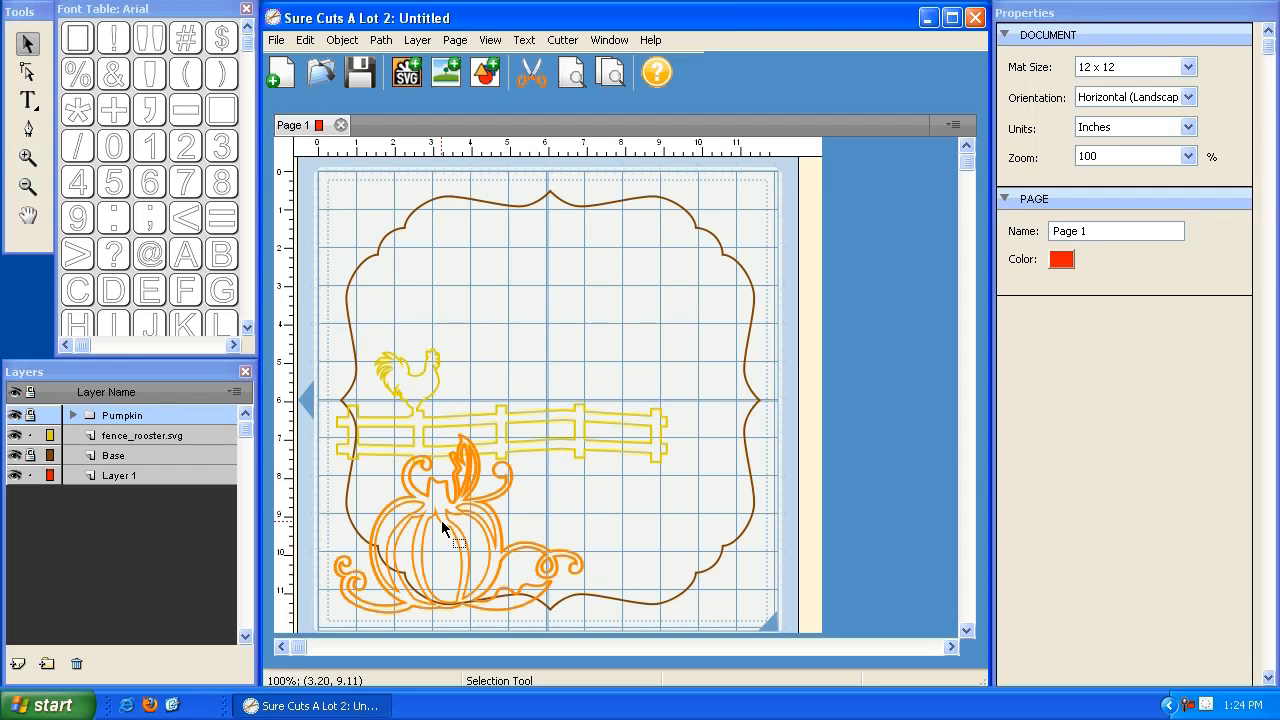
- Color the fence_rooster.svg layer black and lock it
double_click(142, 434)
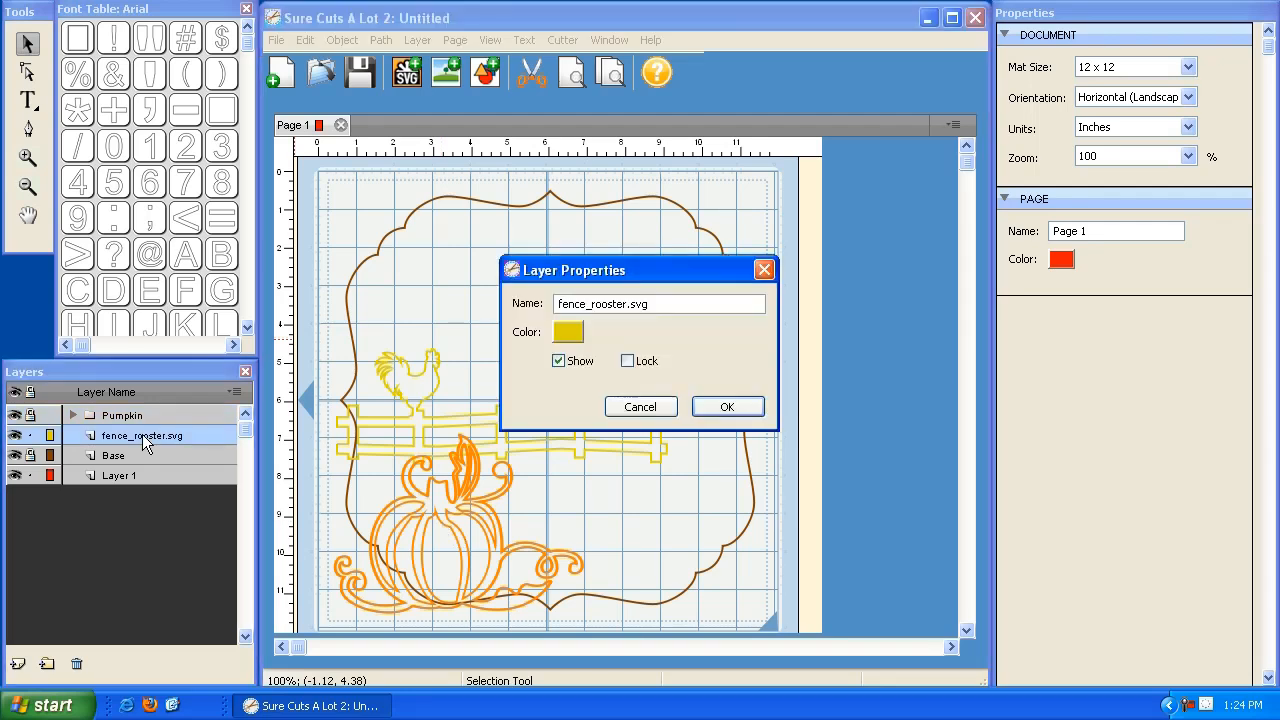
left_click(567, 333)
left_click(526, 457)
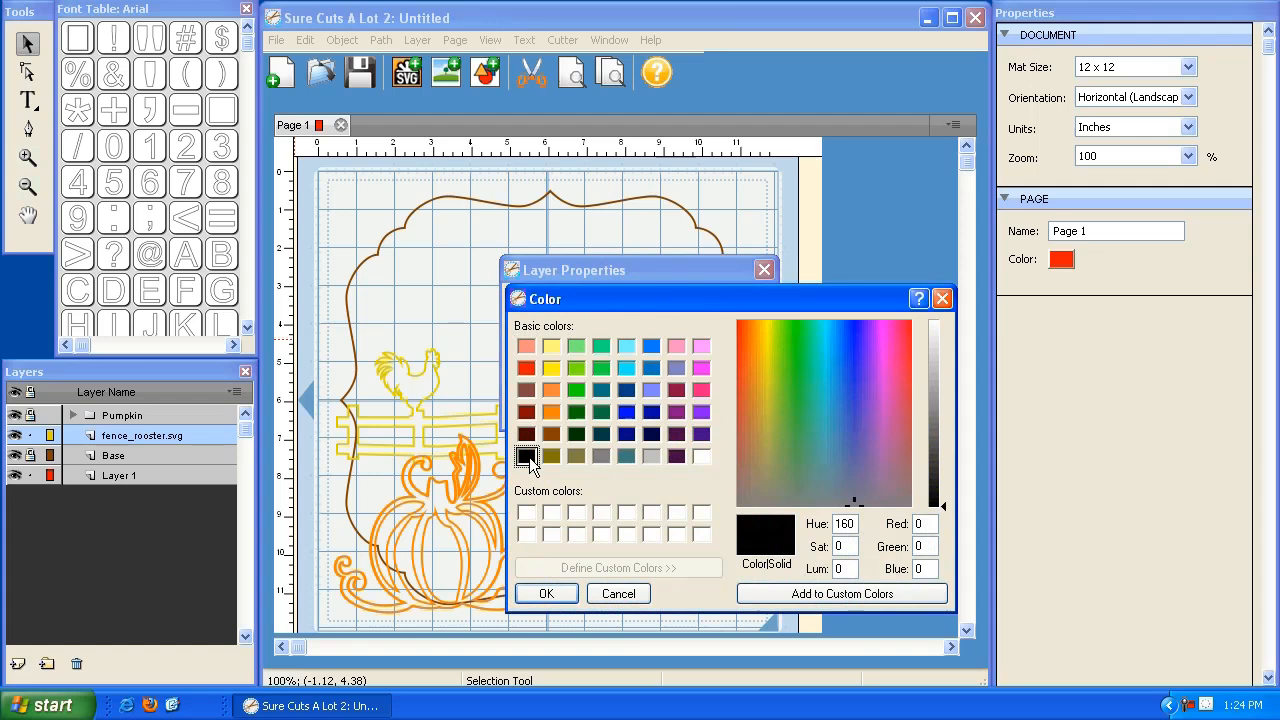
left_click(549, 592)
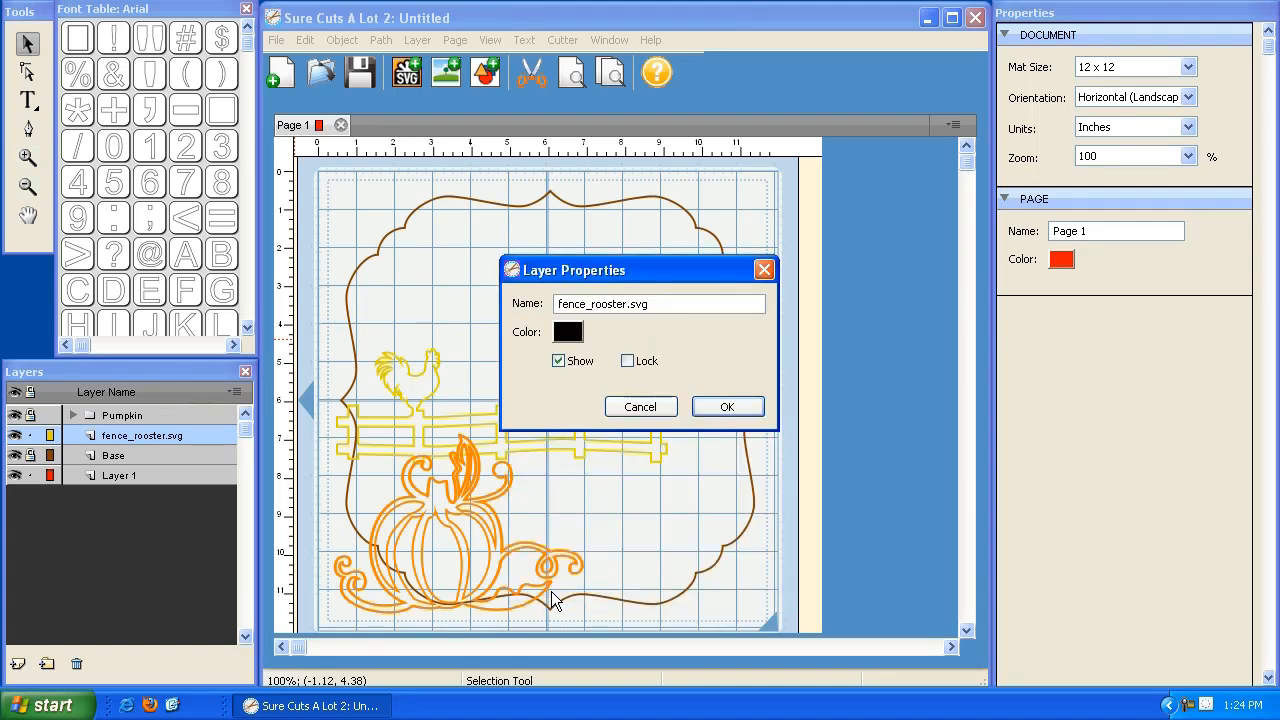
left_click(726, 408)
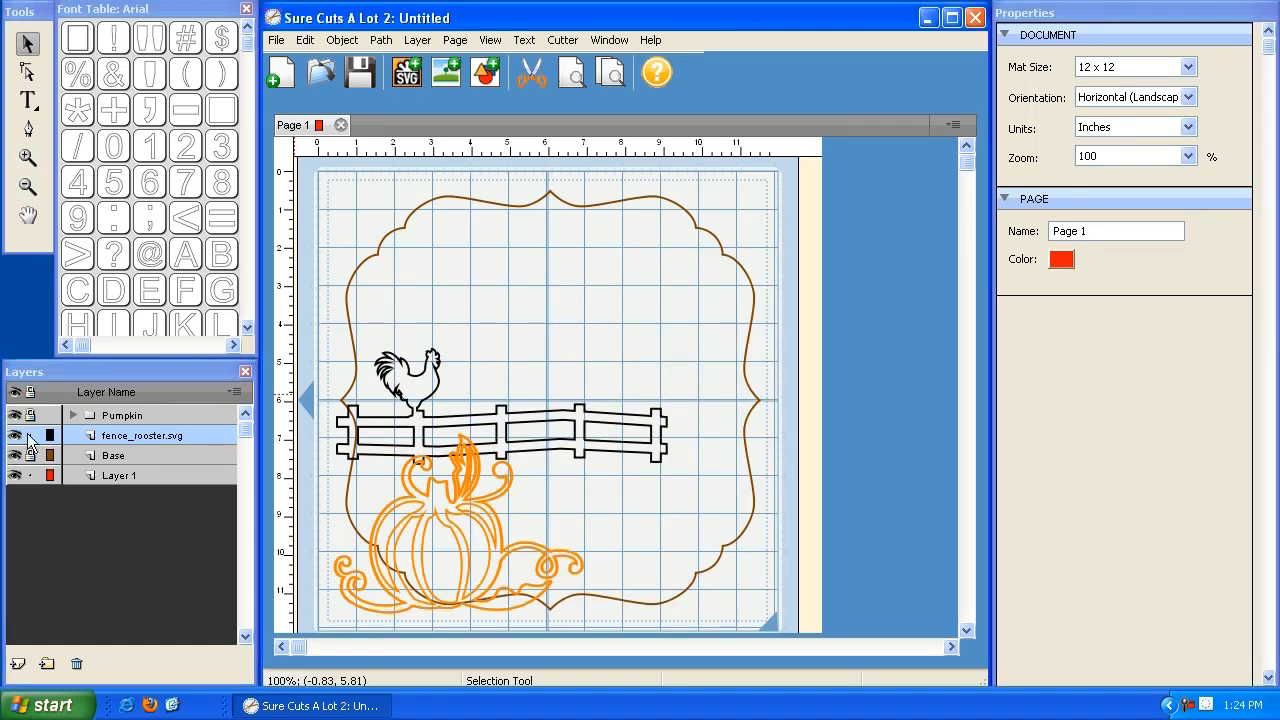
left_click(31, 437)
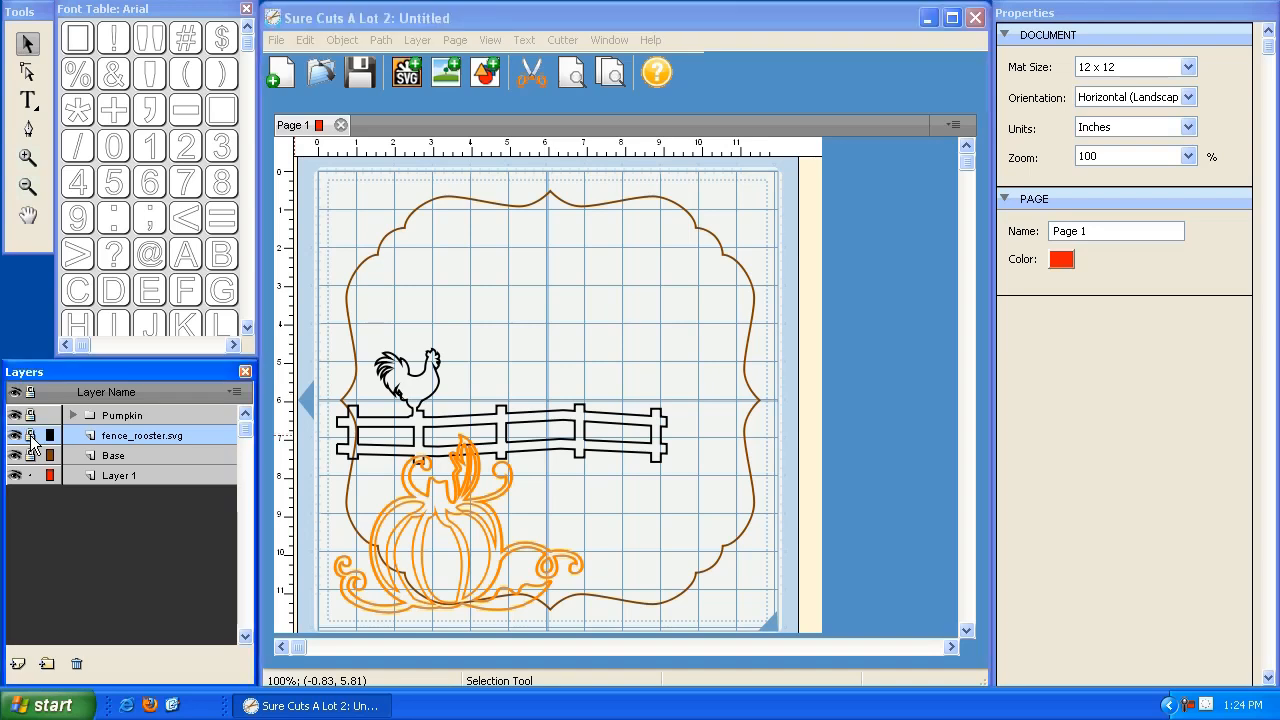
- Import pumpkin_pie_5c.svg and move it inside the brown frame, to about X 2.47, Y 1.90 inch
left_click(406, 75)
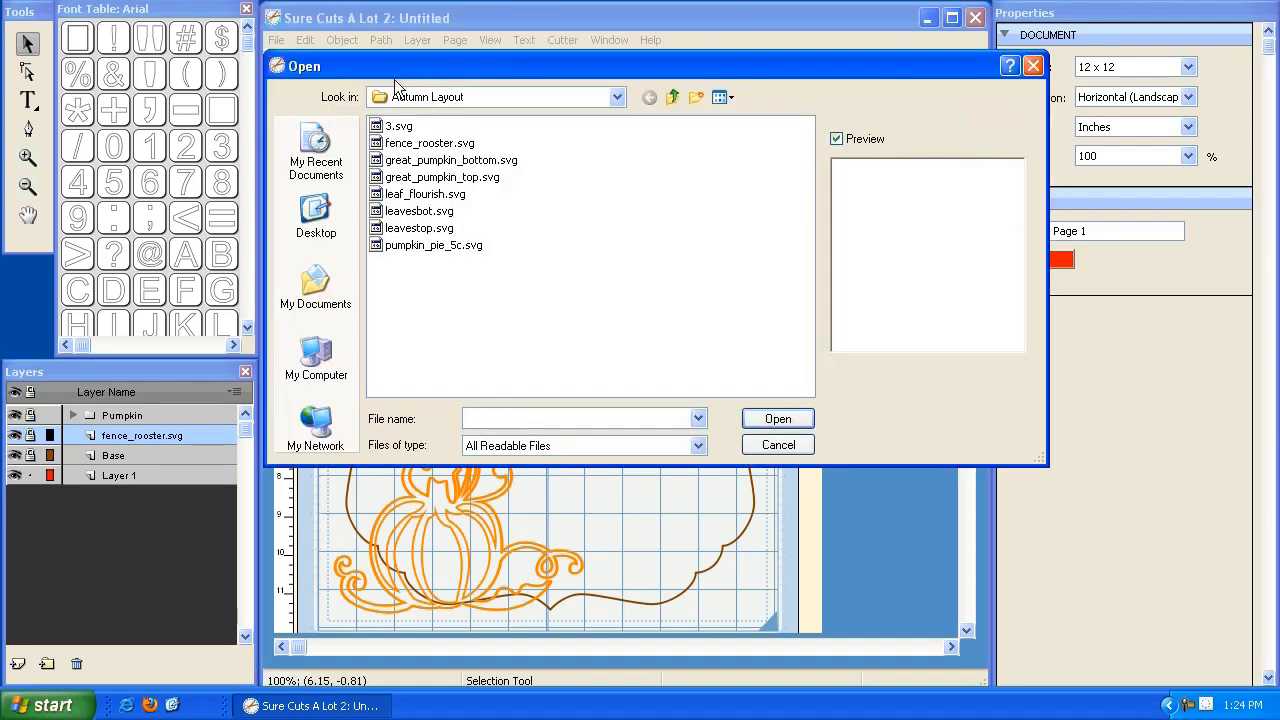
double_click(442, 250)
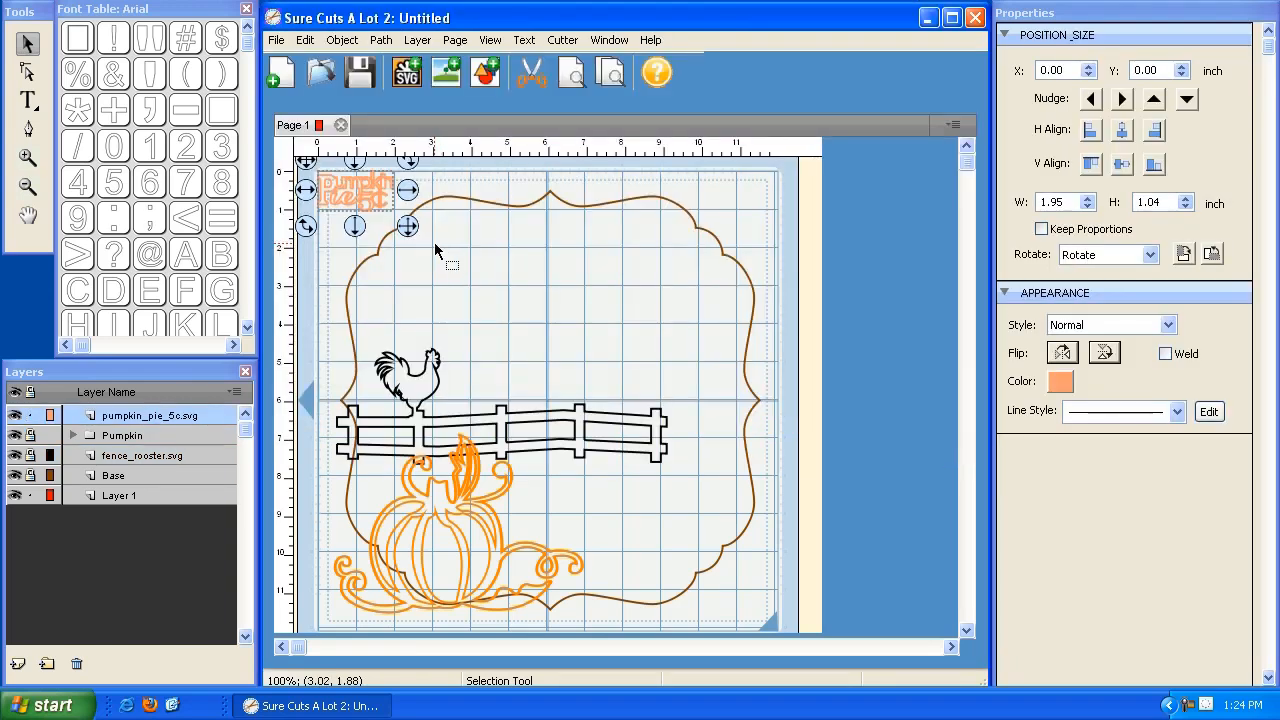
left_click_drag(338, 186, 432, 258)
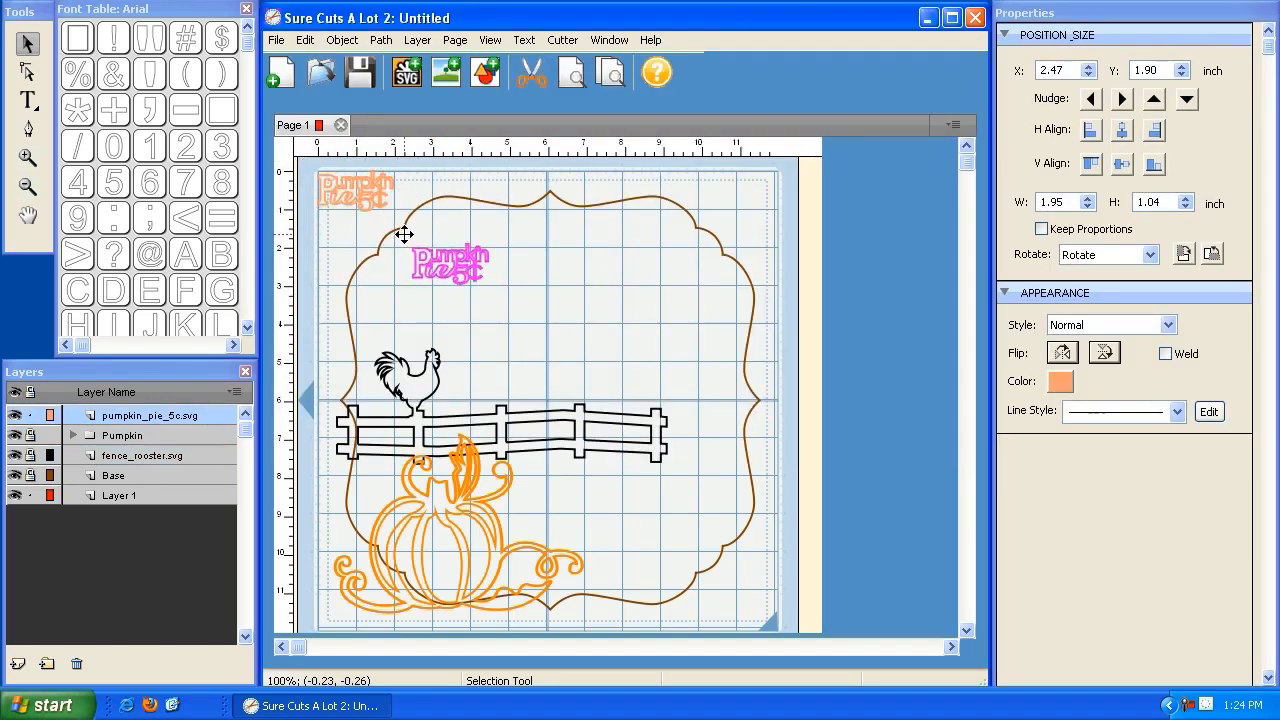
- Scale the Pumpkin Pie title proportionally to 3.7 inches wide and place it above the rooster, at about X 1.46, Y 2.73 inch
left_click(1056, 22)
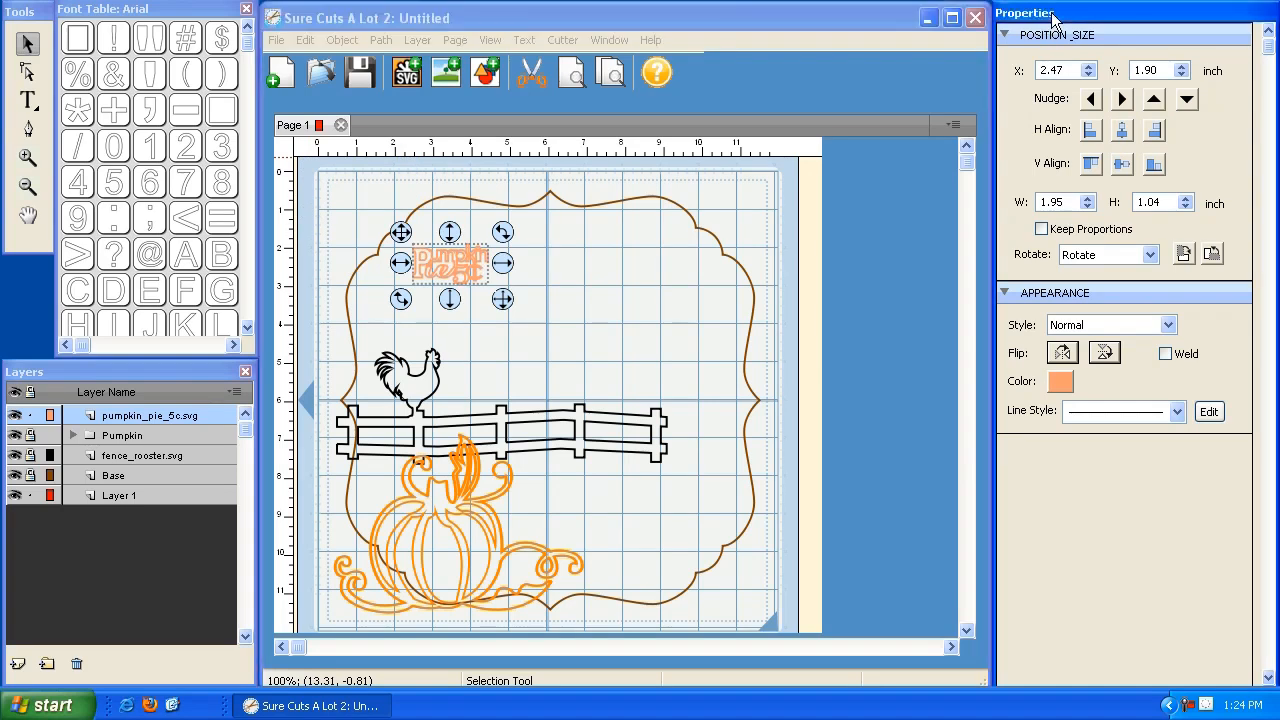
left_click(1042, 230)
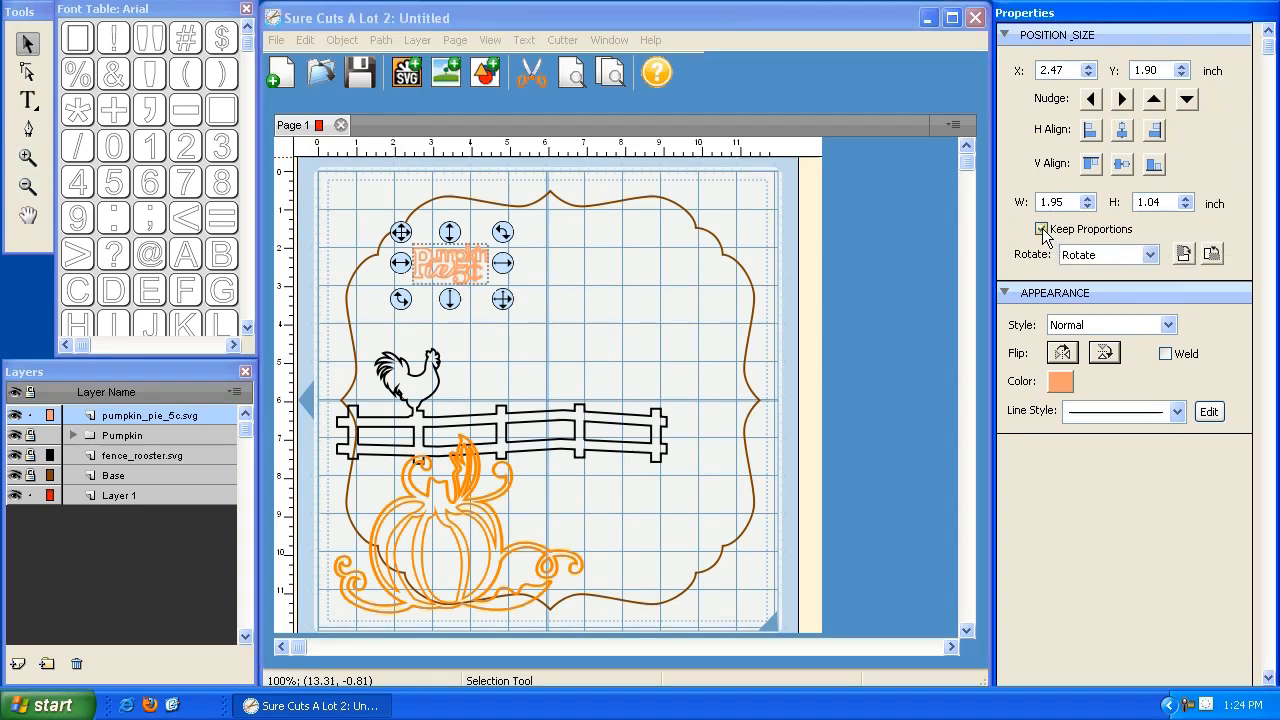
double_click(1060, 201)
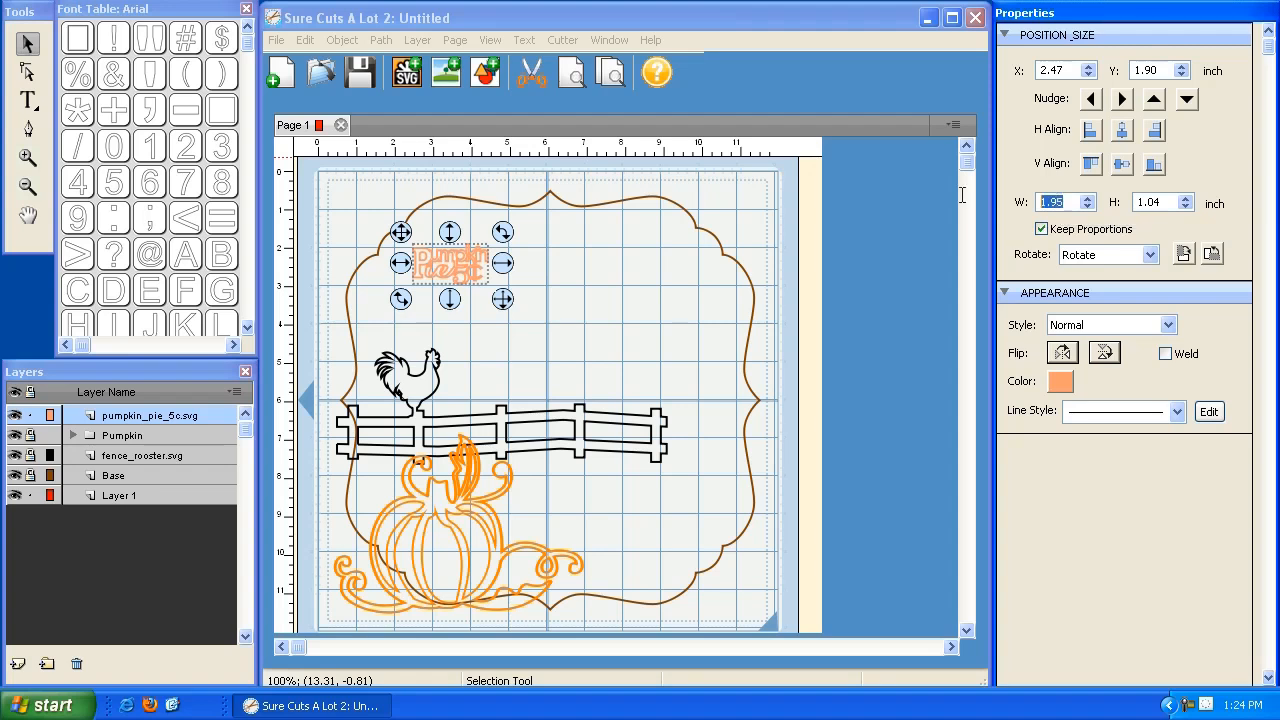
type("3.7")
key("Return")
left_click_drag(449, 257, 362, 264)
- Color the pumpkin_pie_5c.svg layer yellow, lock it and deselect the title
double_click(139, 412)
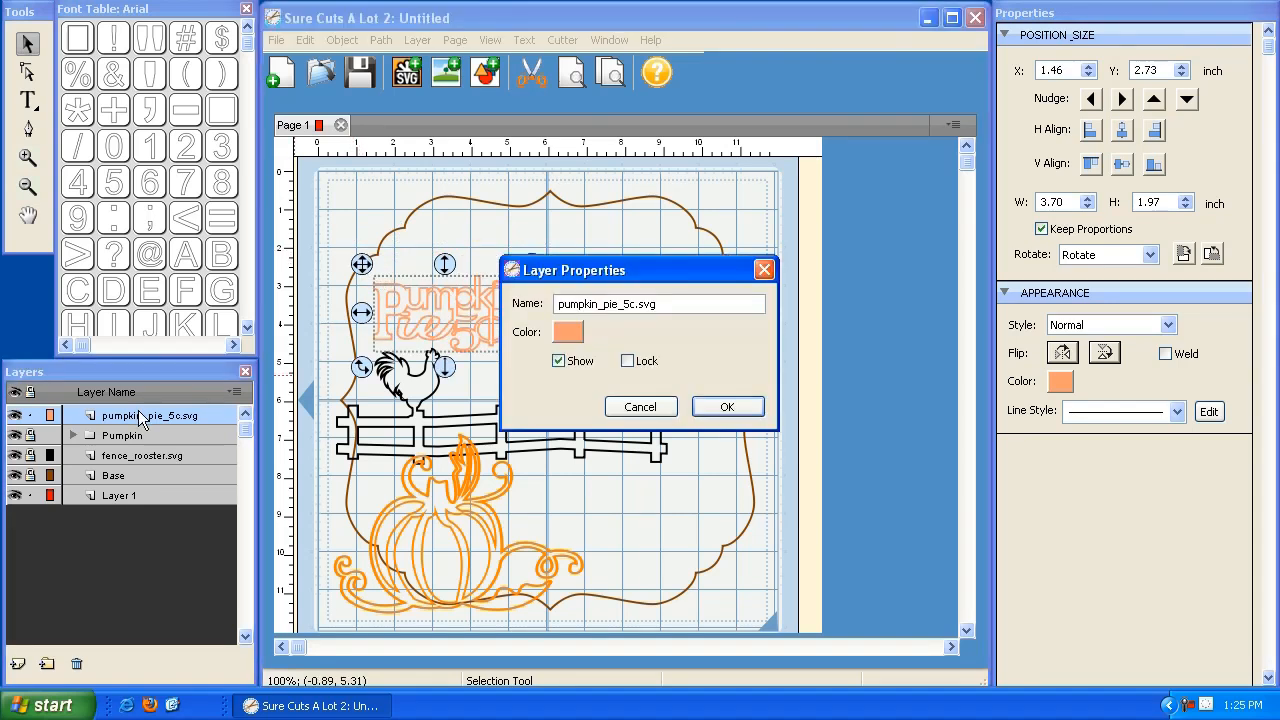
left_click(558, 332)
left_click(553, 369)
left_click(546, 594)
left_click(727, 407)
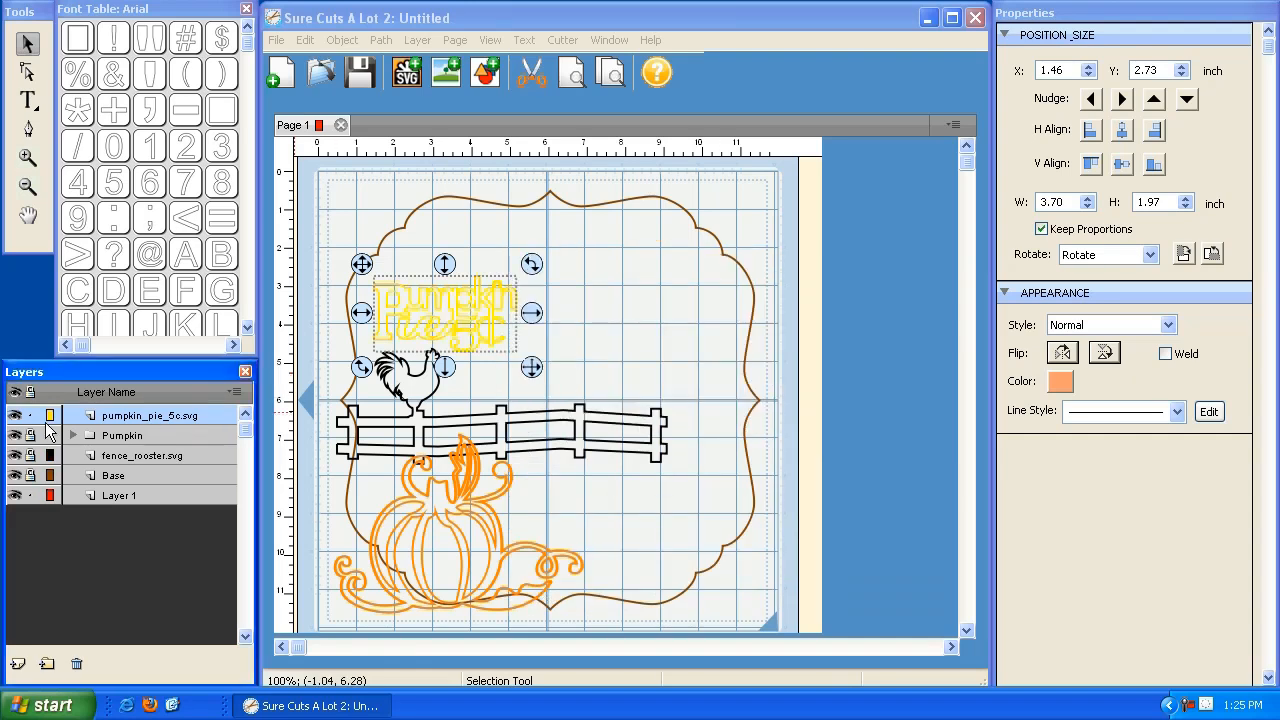
left_click(574, 309)
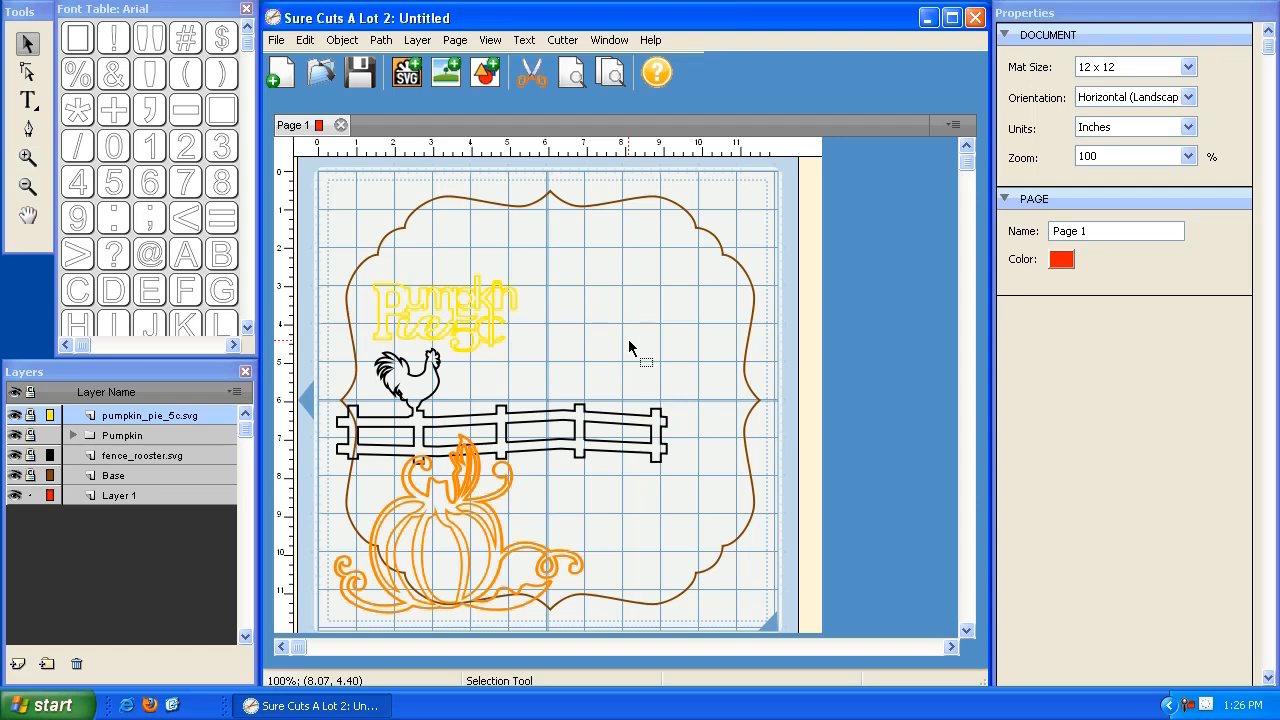
- Add a new layer folder named Fall Frame with a dark red color (RGB 128, 0, 0)
left_click(47, 665)
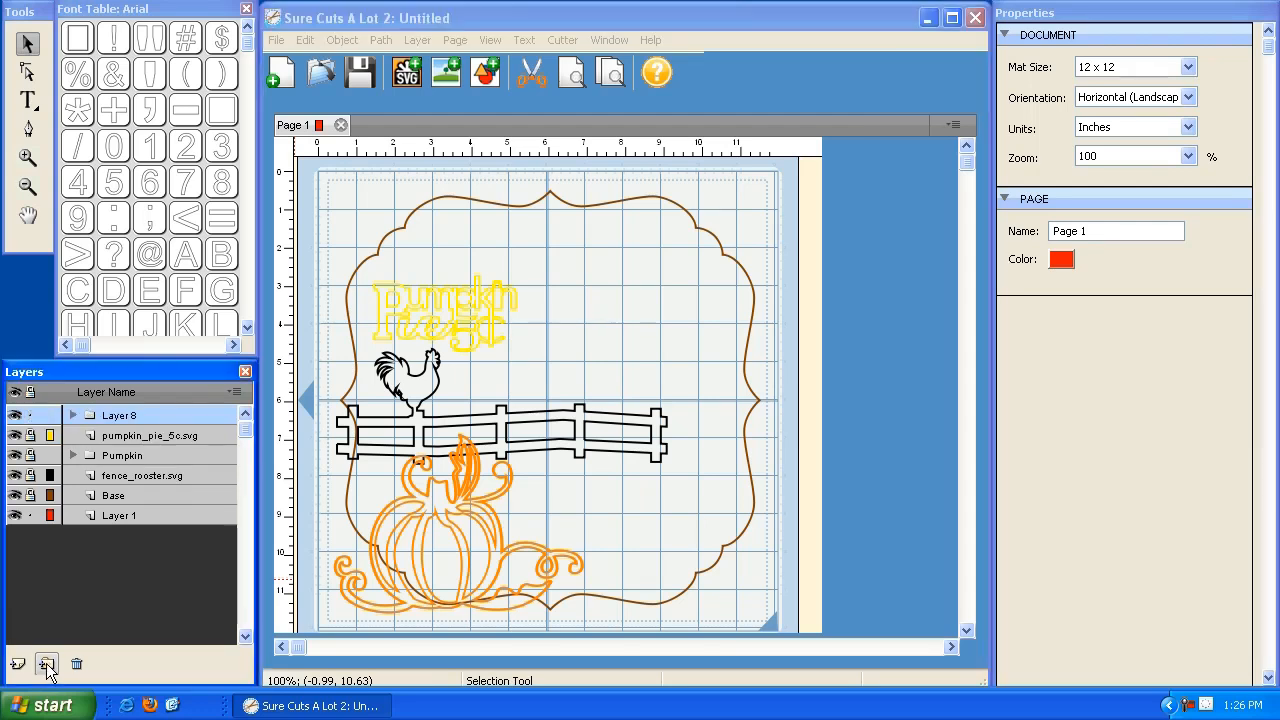
double_click(119, 415)
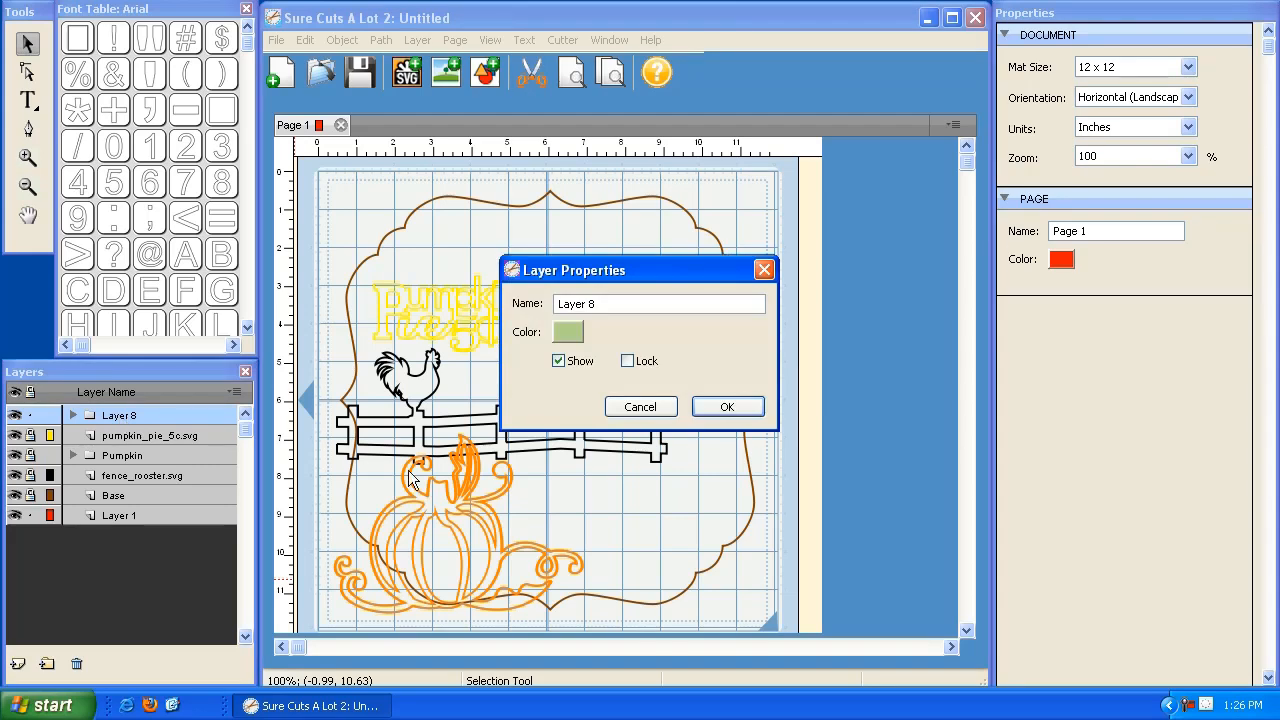
left_click_drag(604, 305, 506, 302)
type("Fall Frame")
left_click(573, 333)
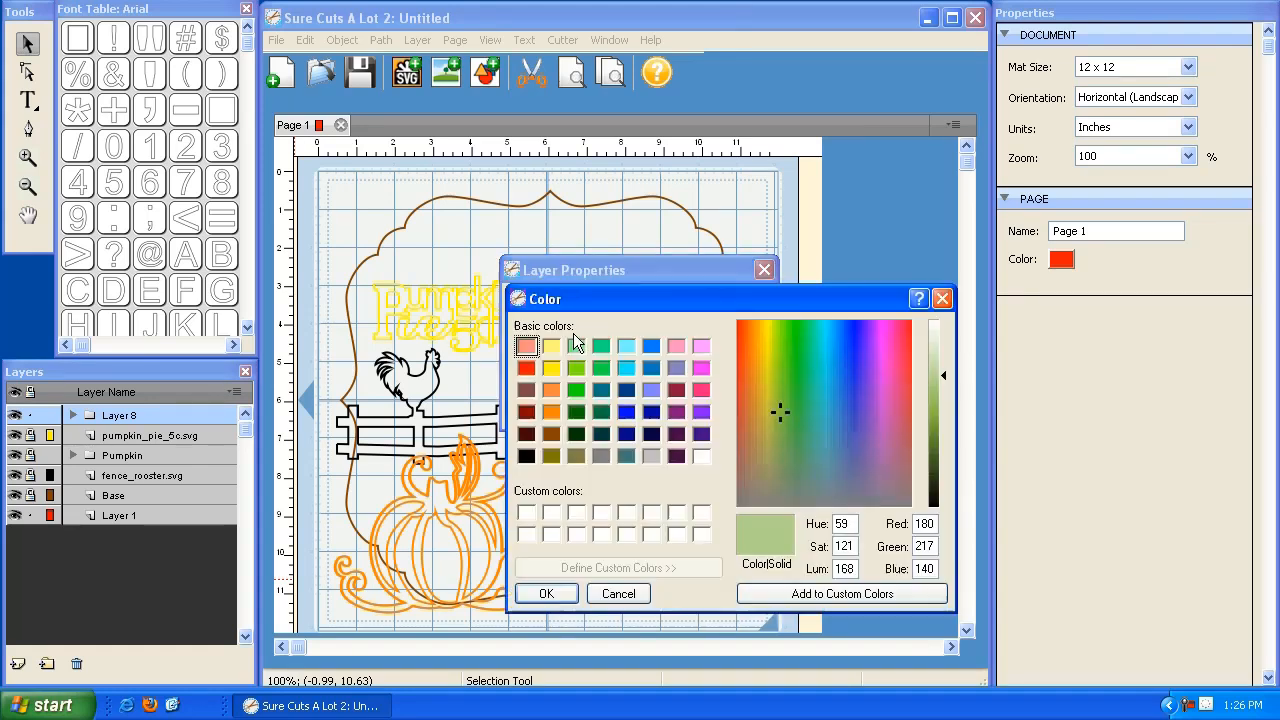
left_click(526, 412)
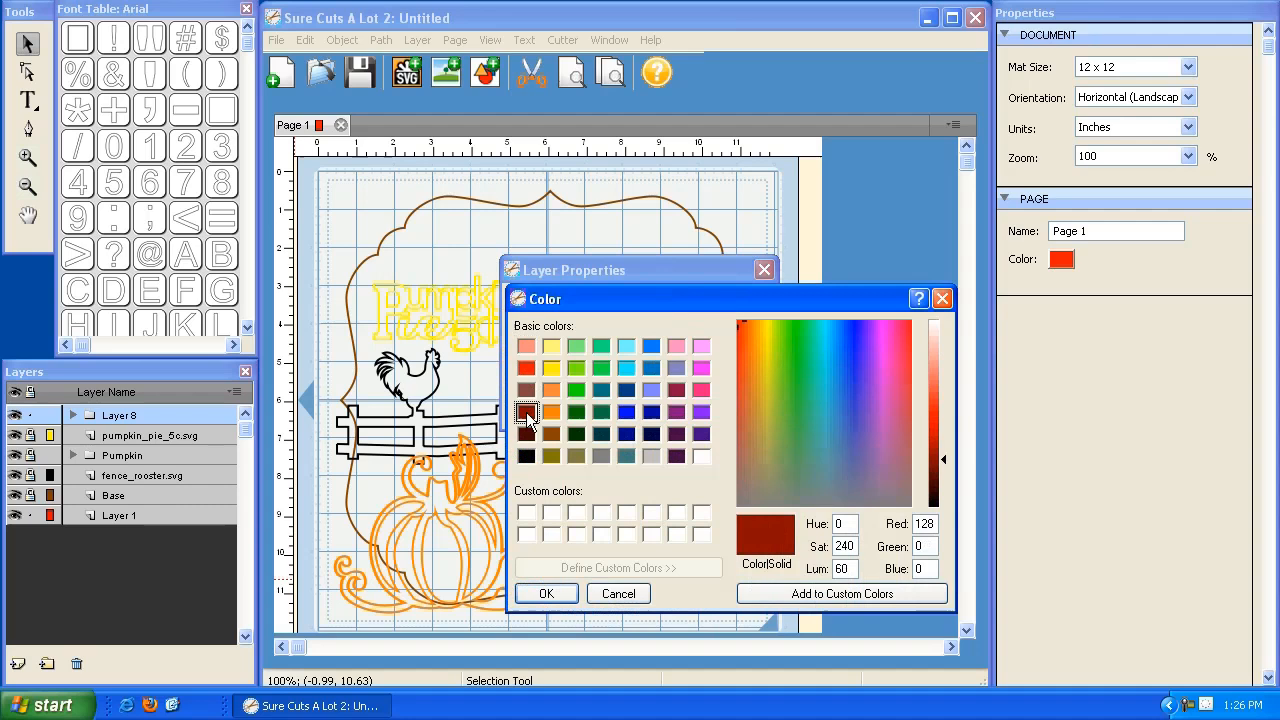
left_click(541, 590)
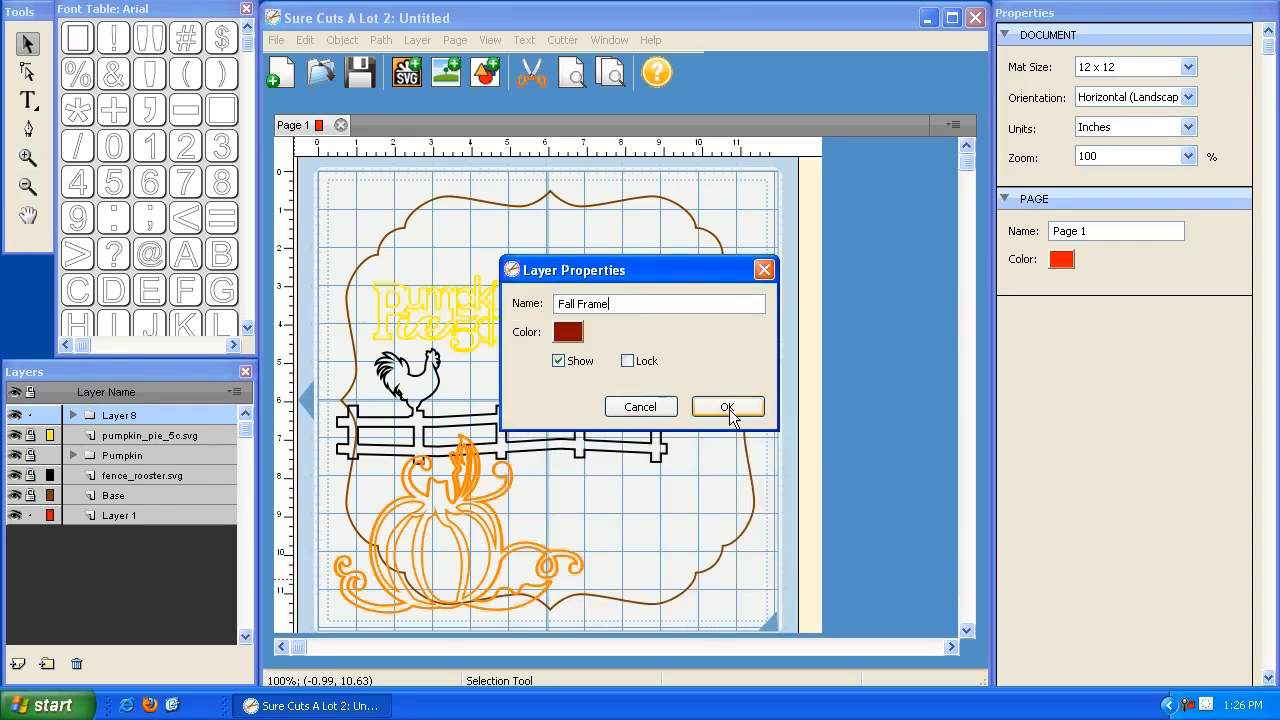
left_click(727, 407)
left_click(73, 414)
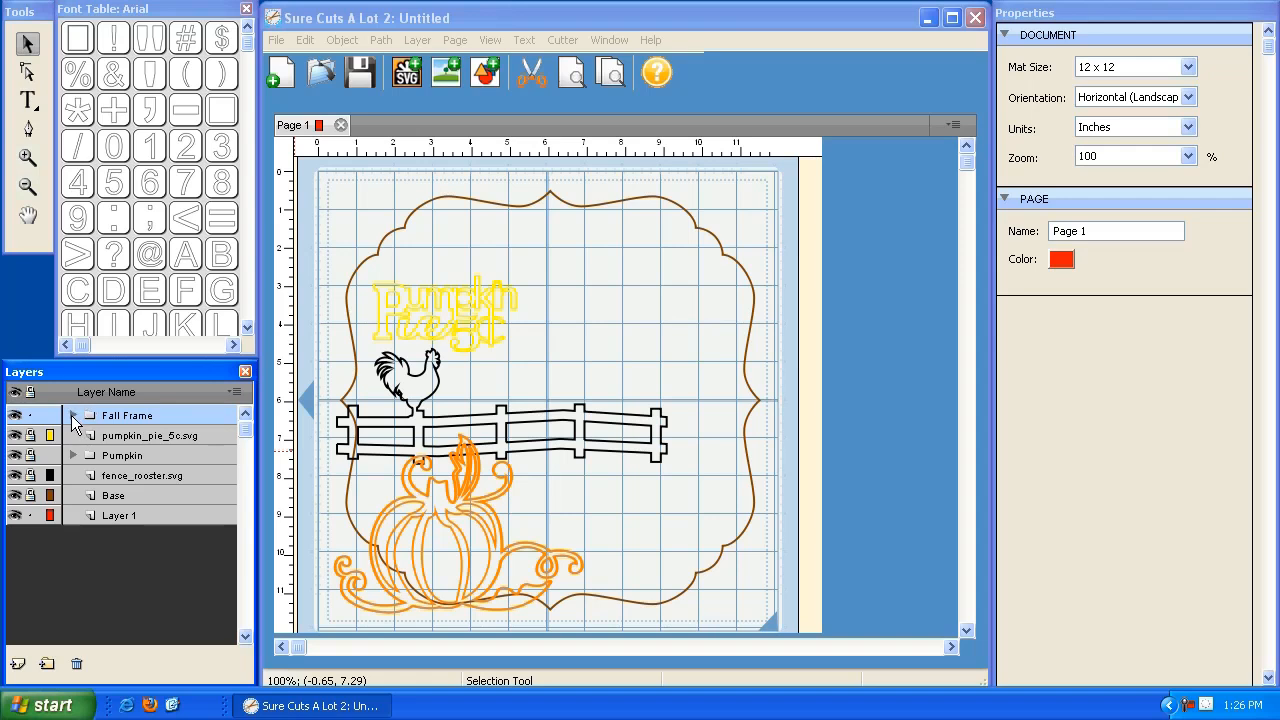
double_click(72, 415)
left_click(658, 407)
left_click(778, 293)
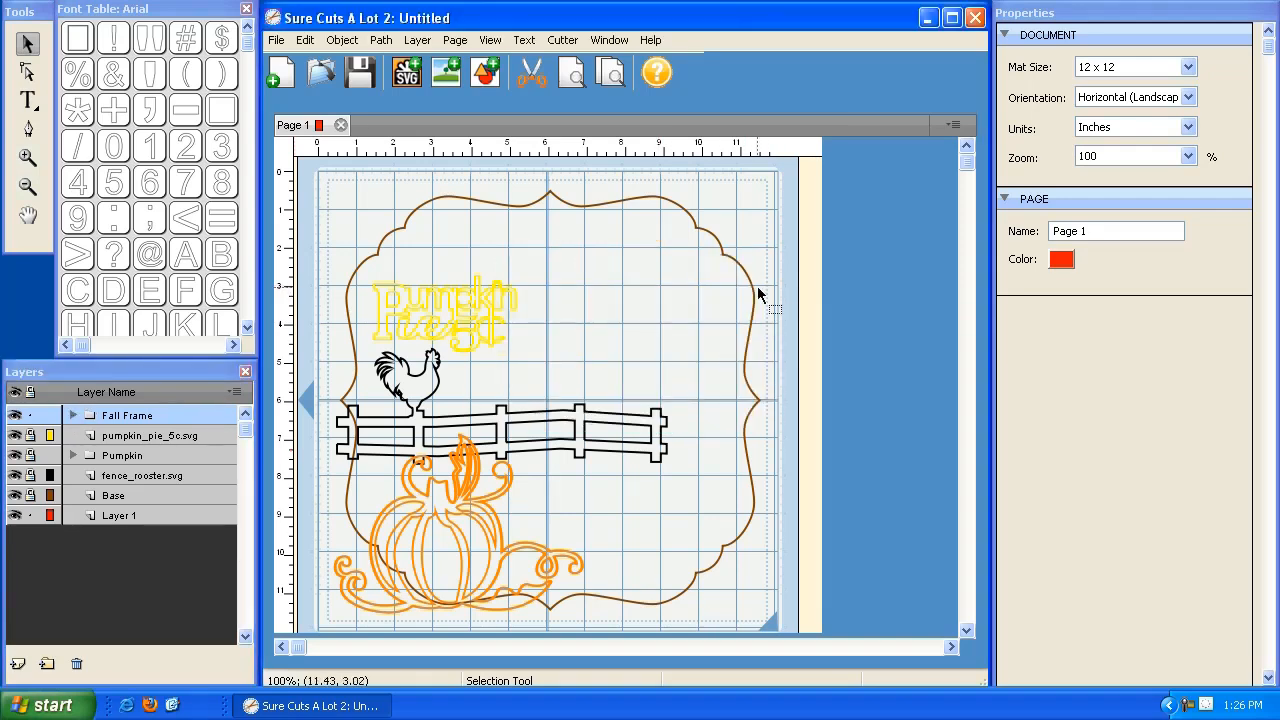
- Import leavesbot.svg and move it into the upper right of the brown frame, to about X 6.85, Y 1.41 inch
left_click(408, 75)
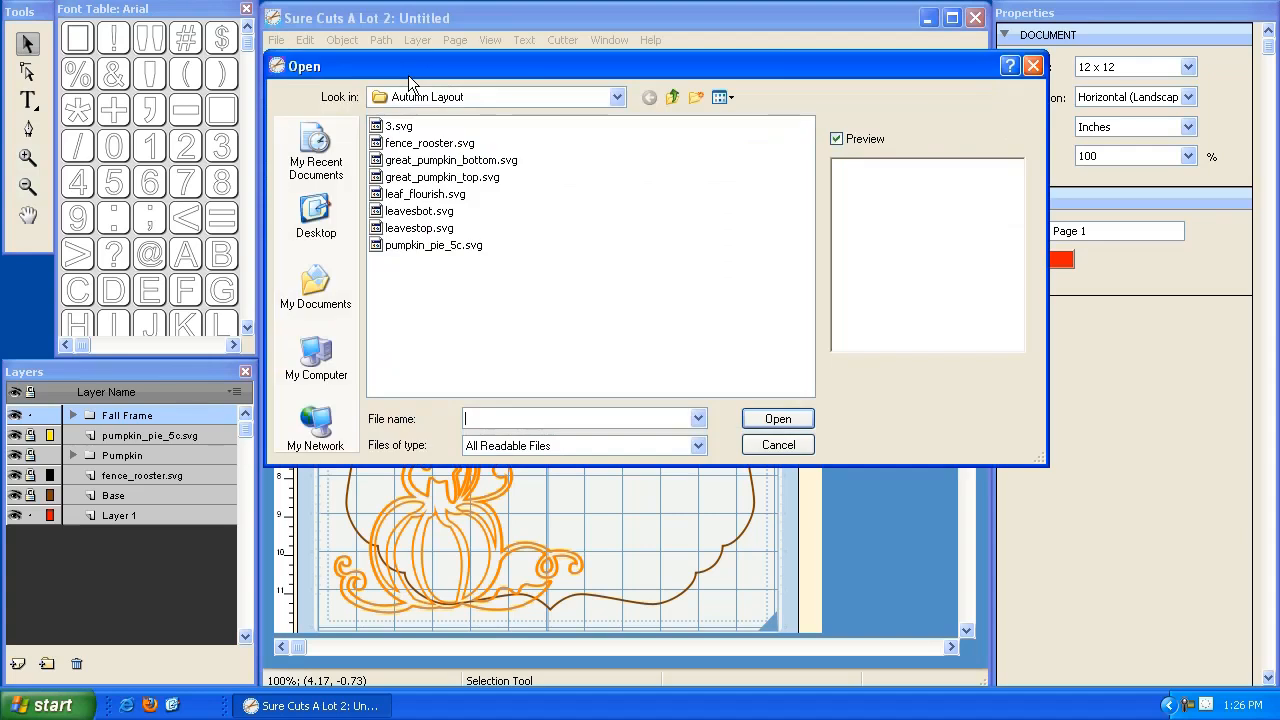
left_click(430, 212)
left_click(432, 228)
left_click(432, 213)
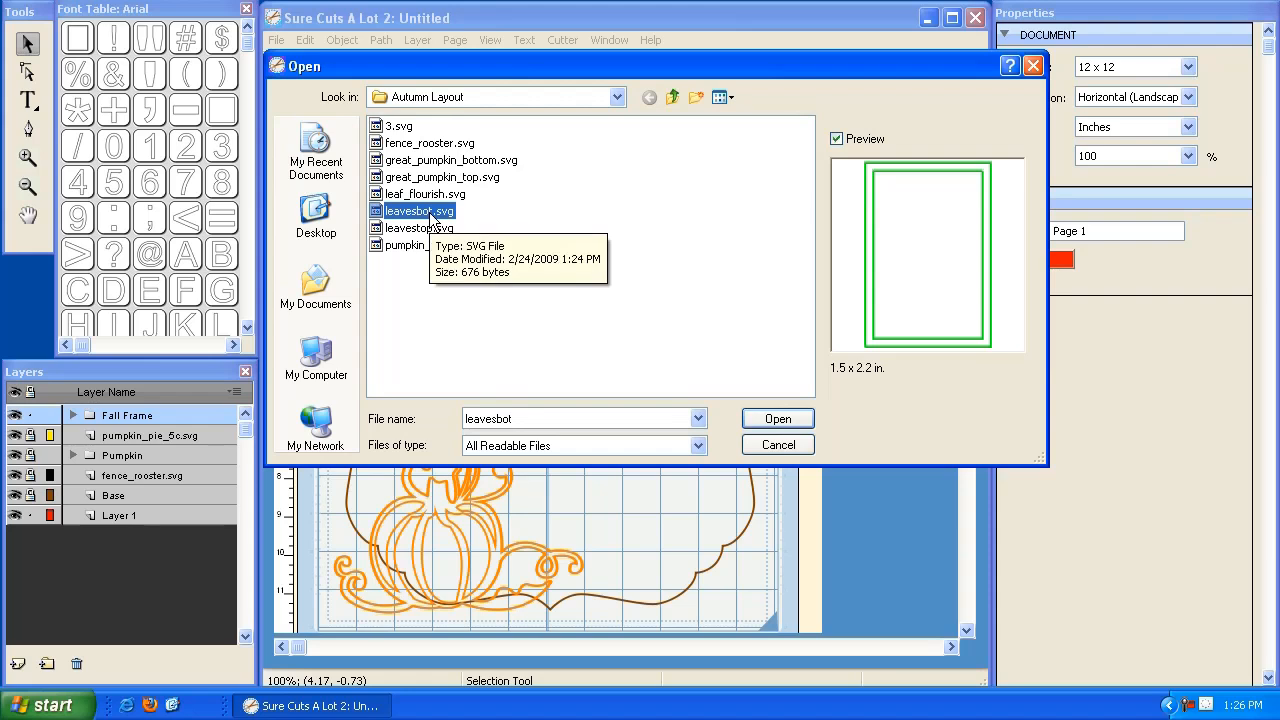
double_click(432, 213)
left_click_drag(305, 166, 567, 218)
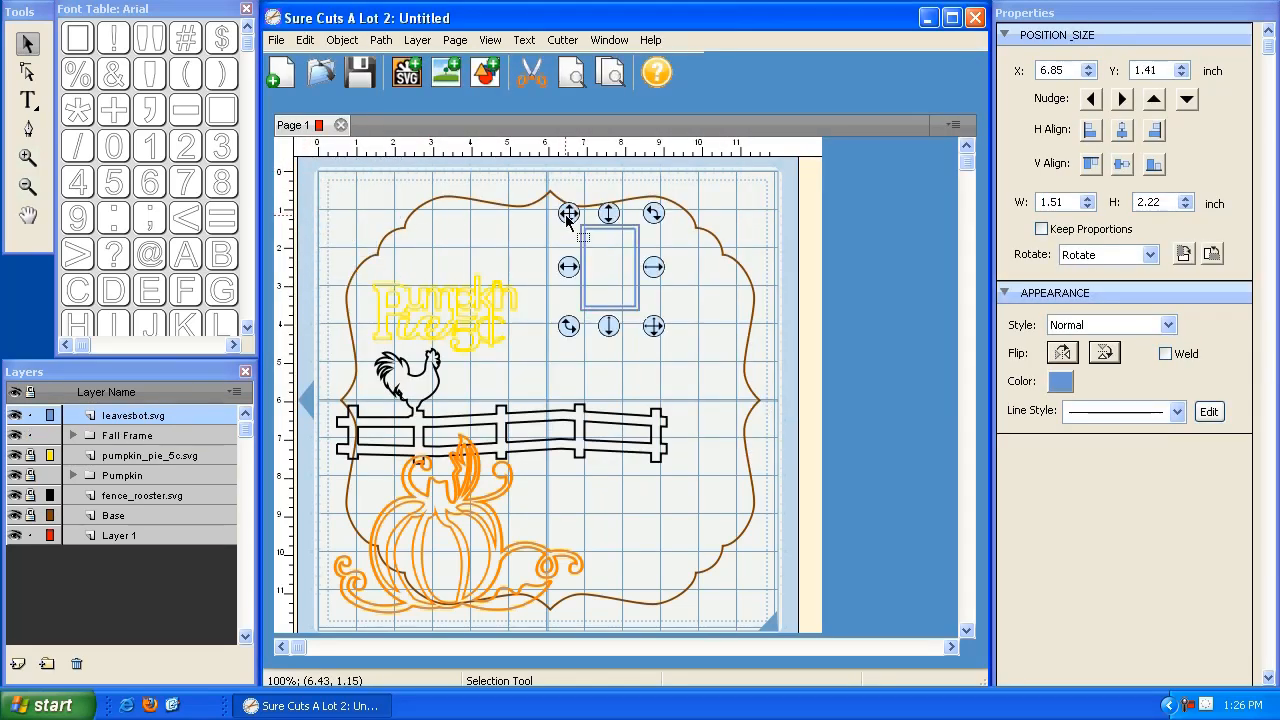
- Scale the leavesbot rectangle proportionally to 4.3 inches wide and place it at about X 6.30, Y 2.68 inch
left_click(1041, 229)
left_click(1072, 202)
left_click_drag(1072, 202, 1010, 212)
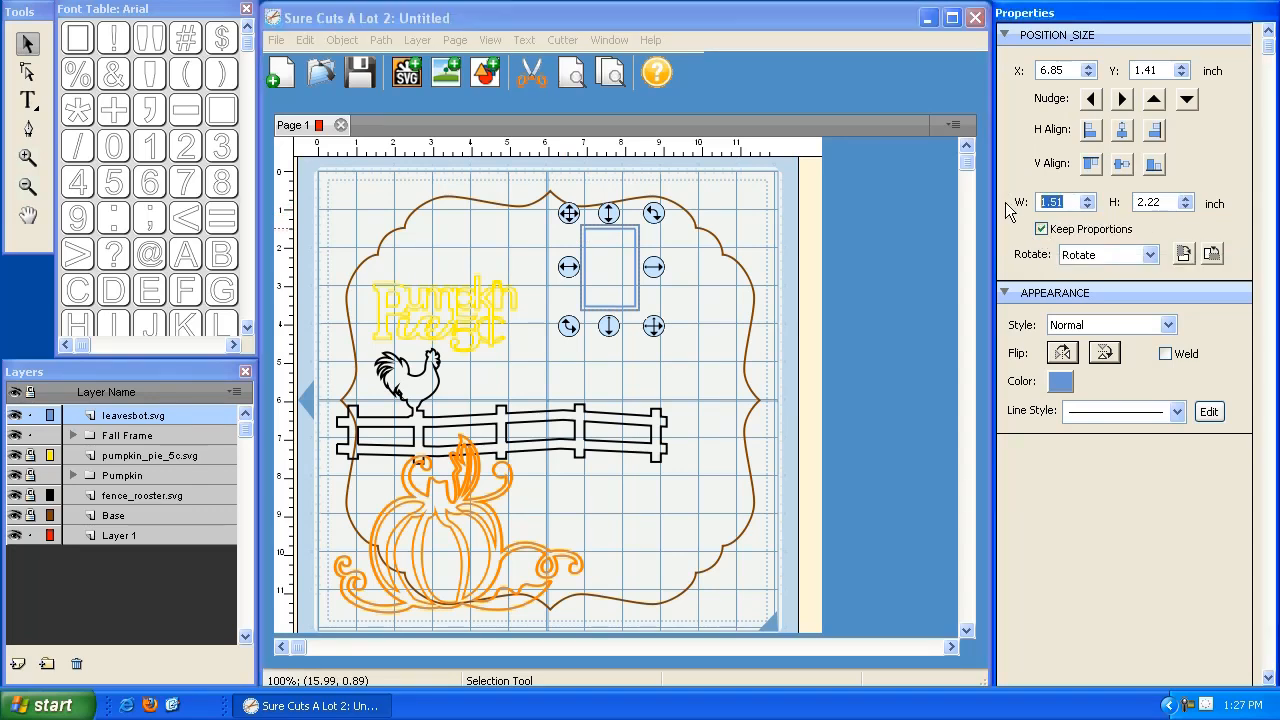
type("4.3")
key("Tab")
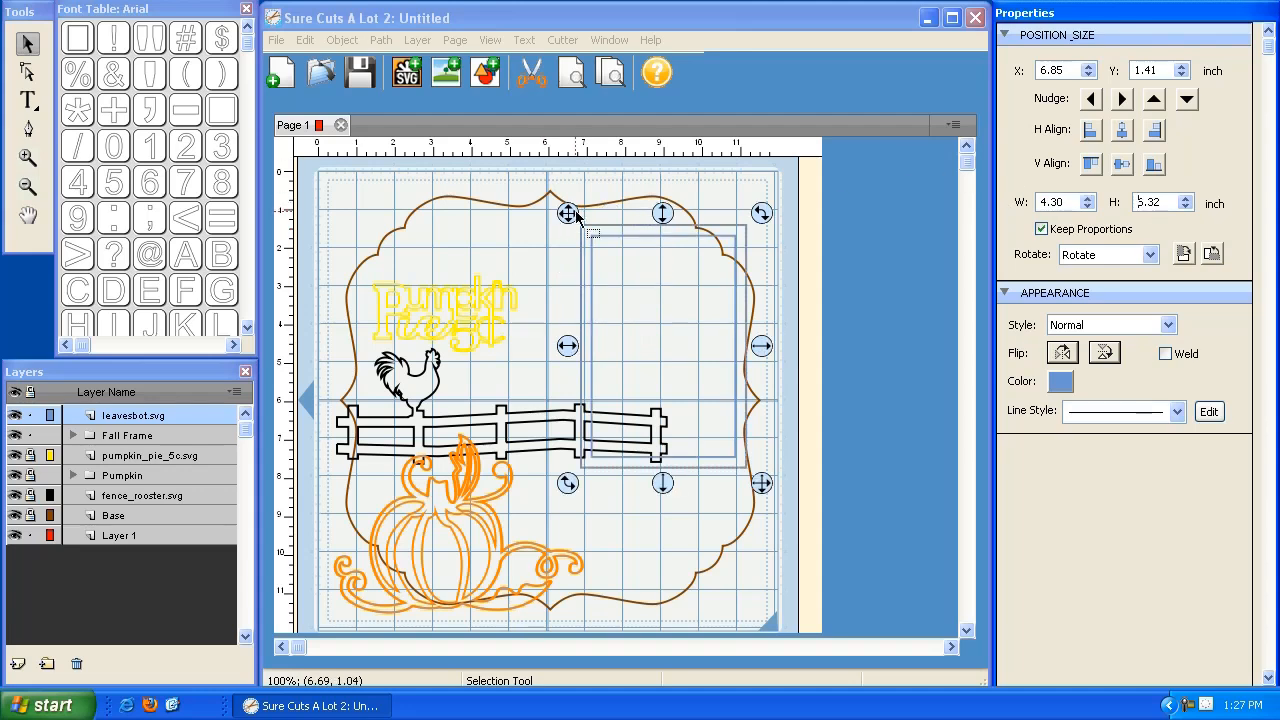
left_click_drag(567, 213, 543, 261)
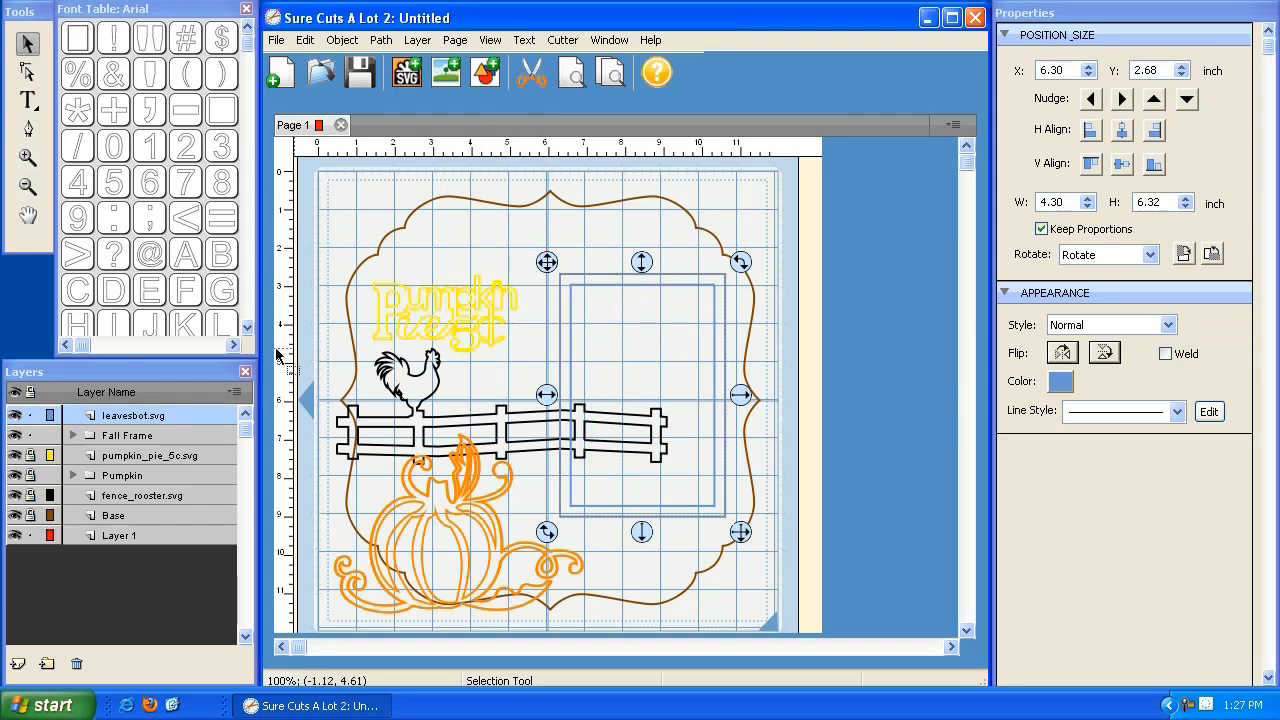
- Color the leavesbot.svg layer the same dark red as the Fall Frame folder
double_click(129, 415)
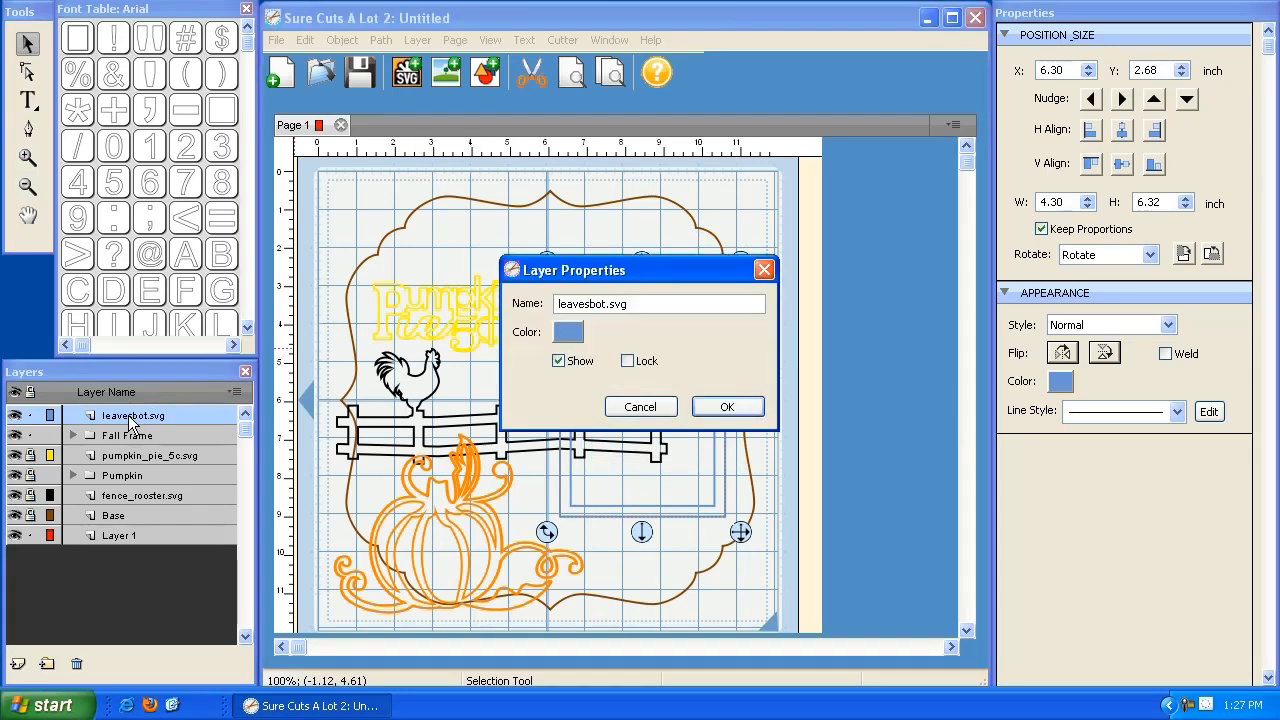
left_click(568, 333)
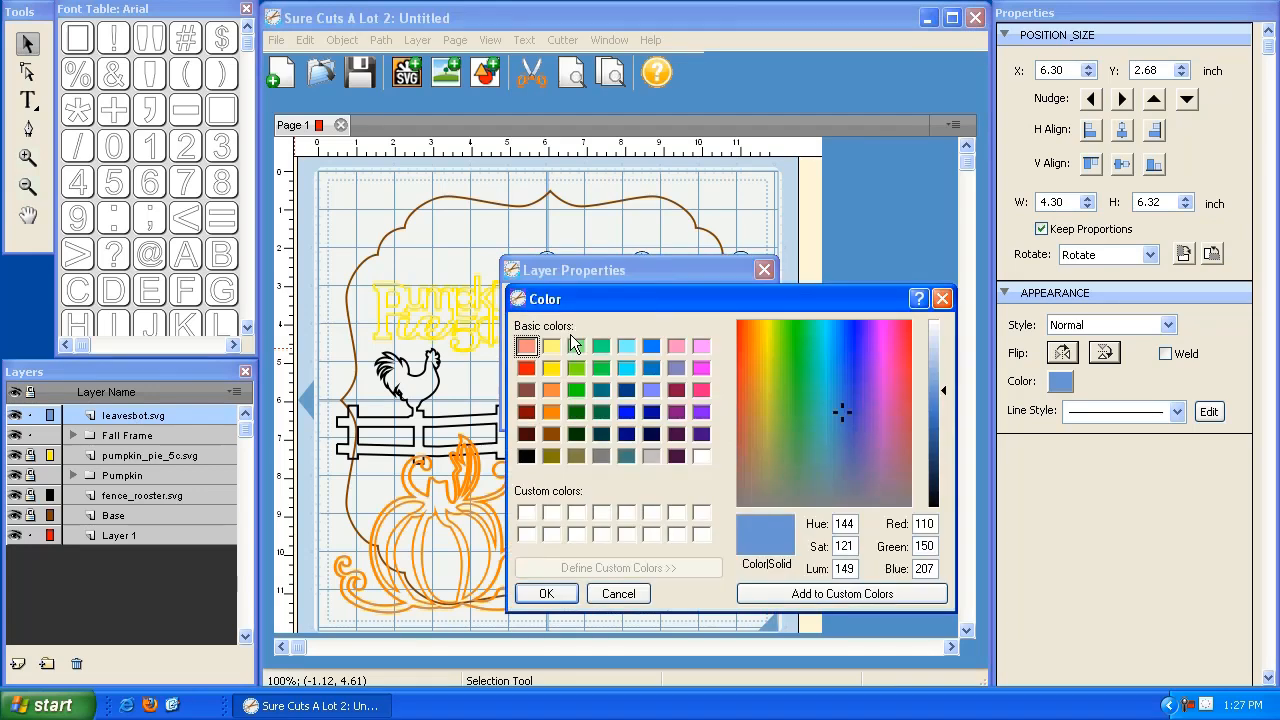
left_click(526, 412)
left_click(566, 594)
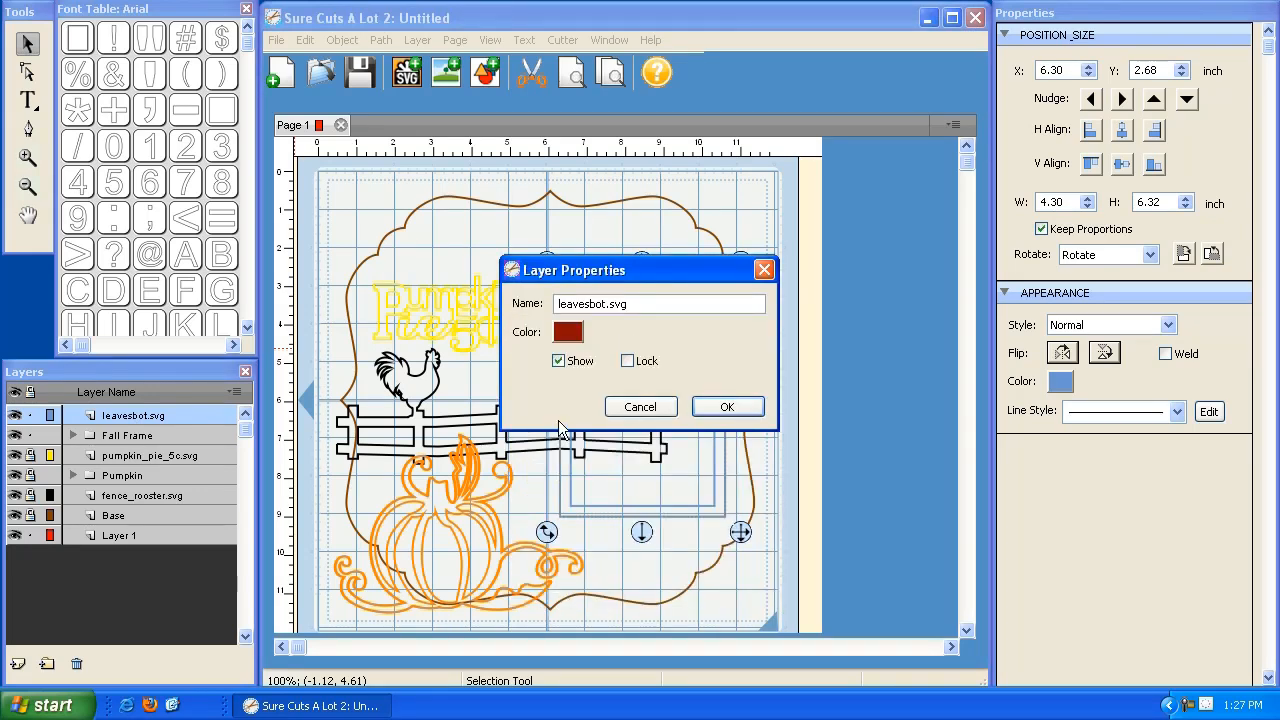
left_click(726, 408)
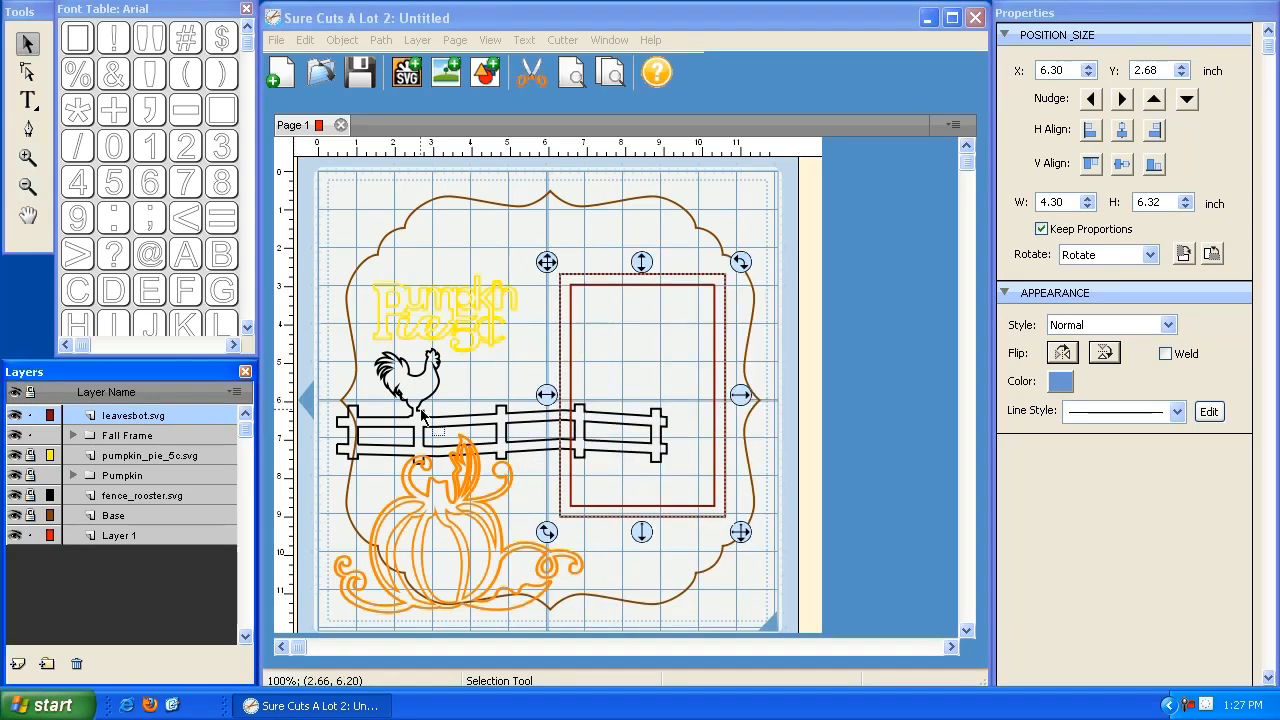
- Move the leavesbot.svg layer into the Fall Frame folder, expand the folder, and lock and deselect the rectangle
left_click_drag(128, 423, 125, 437)
left_click(73, 414)
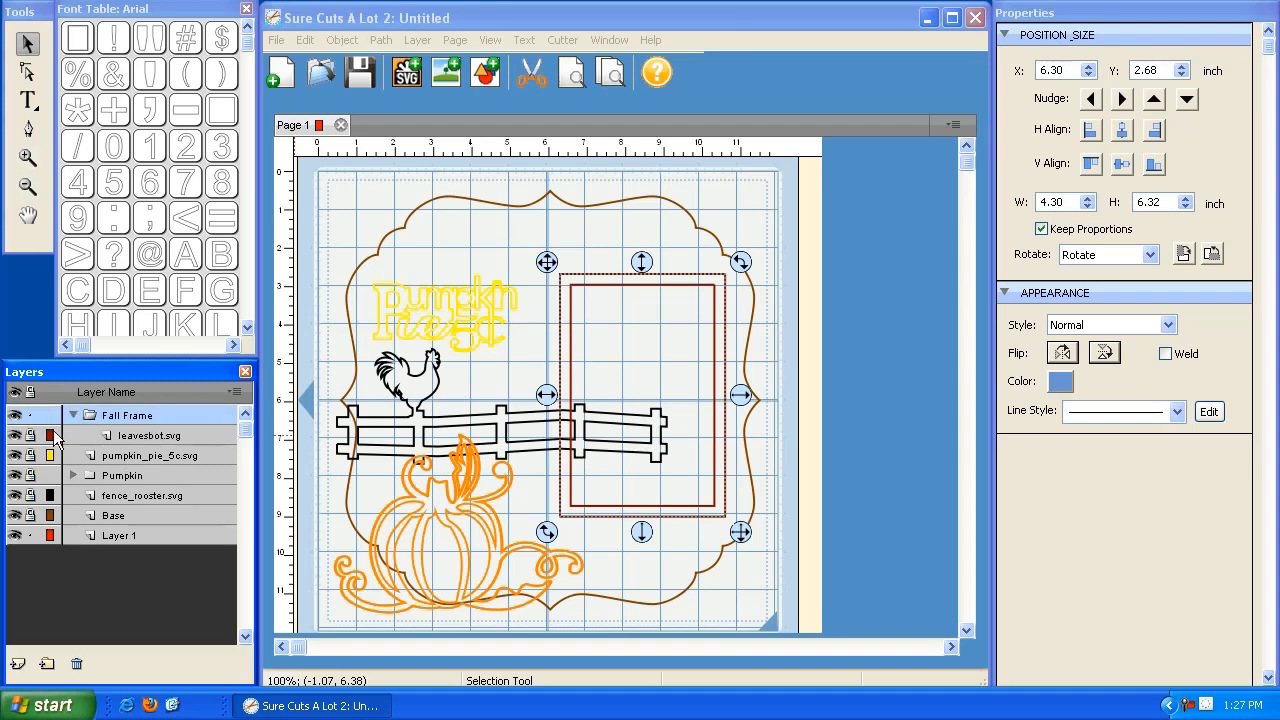
left_click(732, 195)
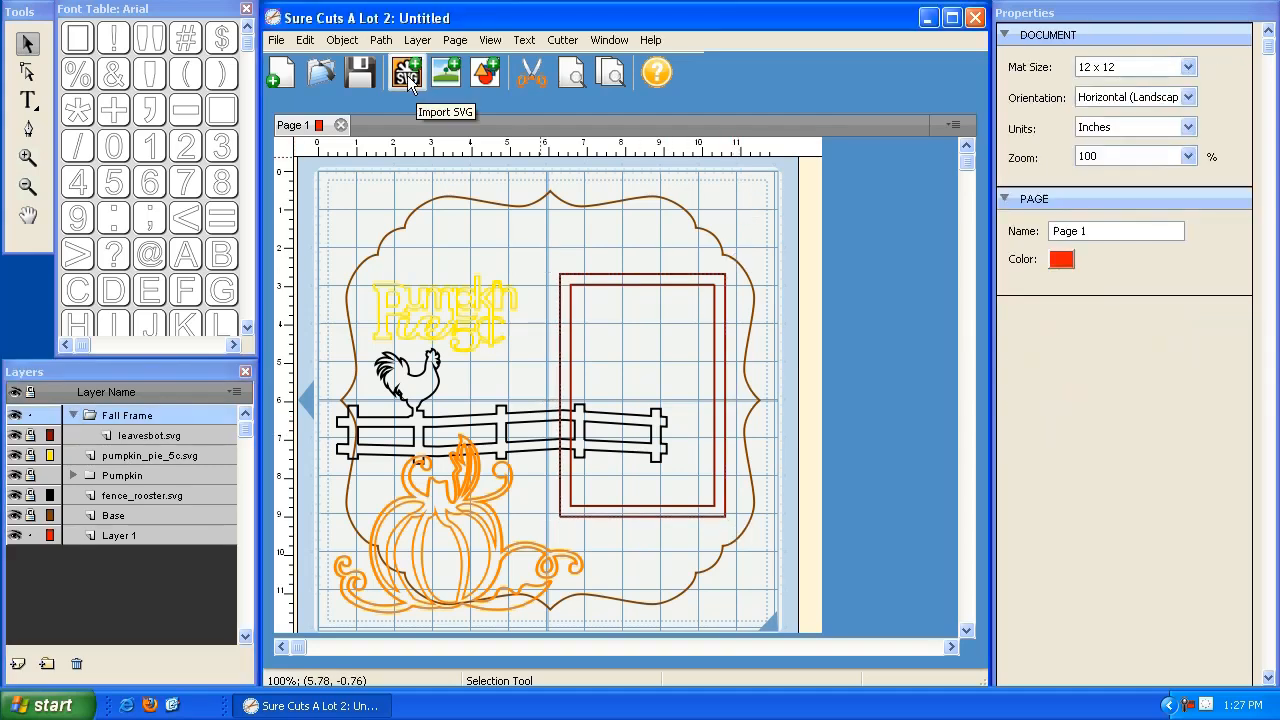
- Import leavestop.svg from the Autumn Layout folder
left_click(406, 76)
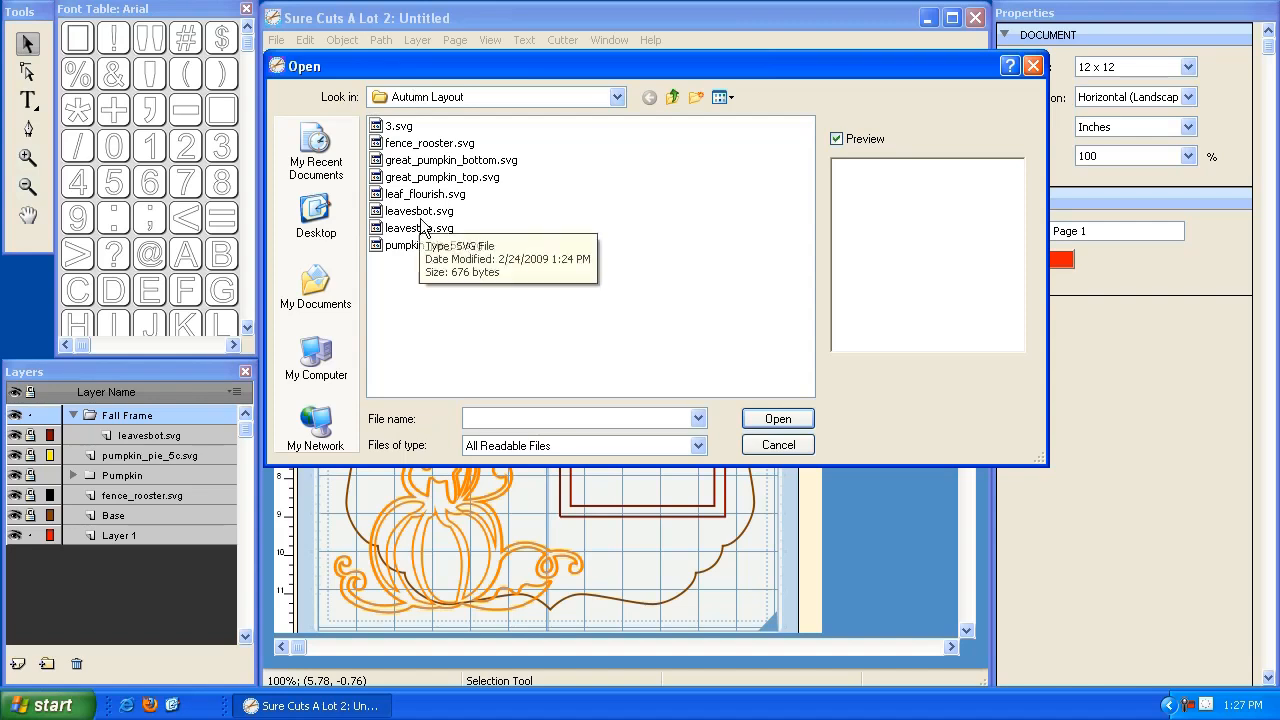
left_click(420, 228)
double_click(420, 228)
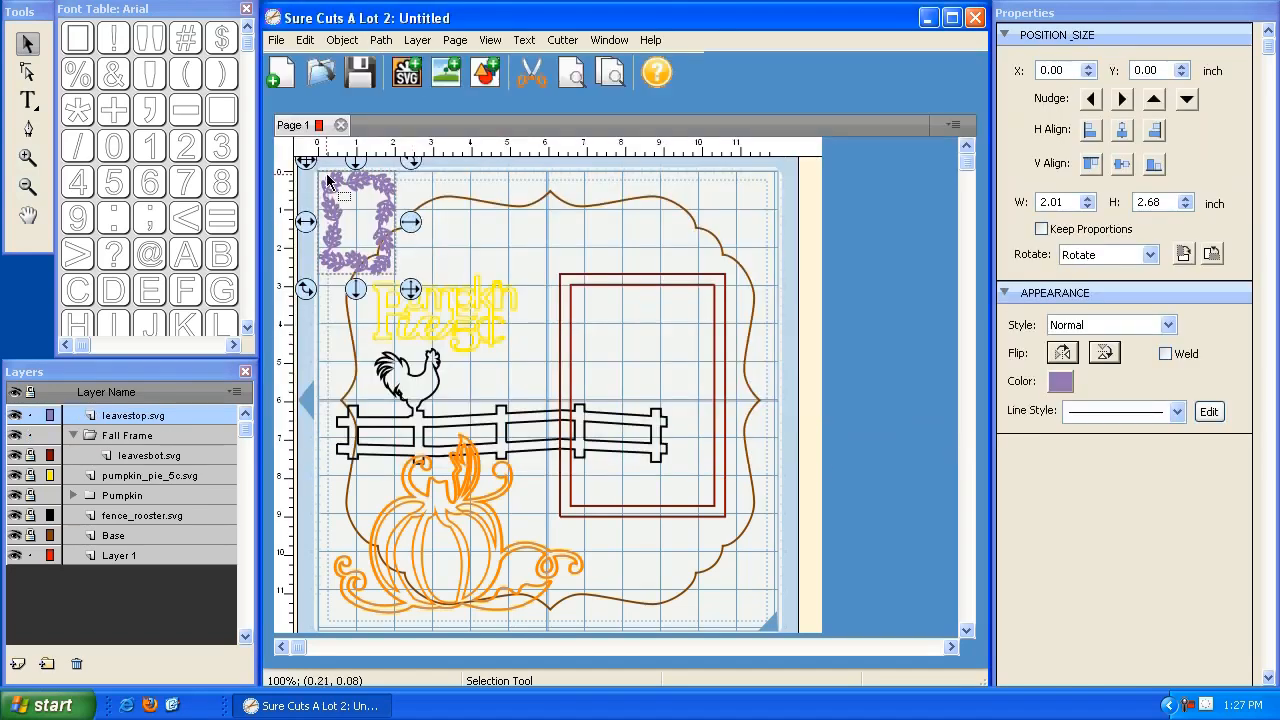
- Scale the leavestop wreath proportionally to 7.2 inches wide and place it around the rectangle at about X 4.56, Y 1.09 inch
left_click_drag(309, 160, 382, 181)
left_click(1041, 229)
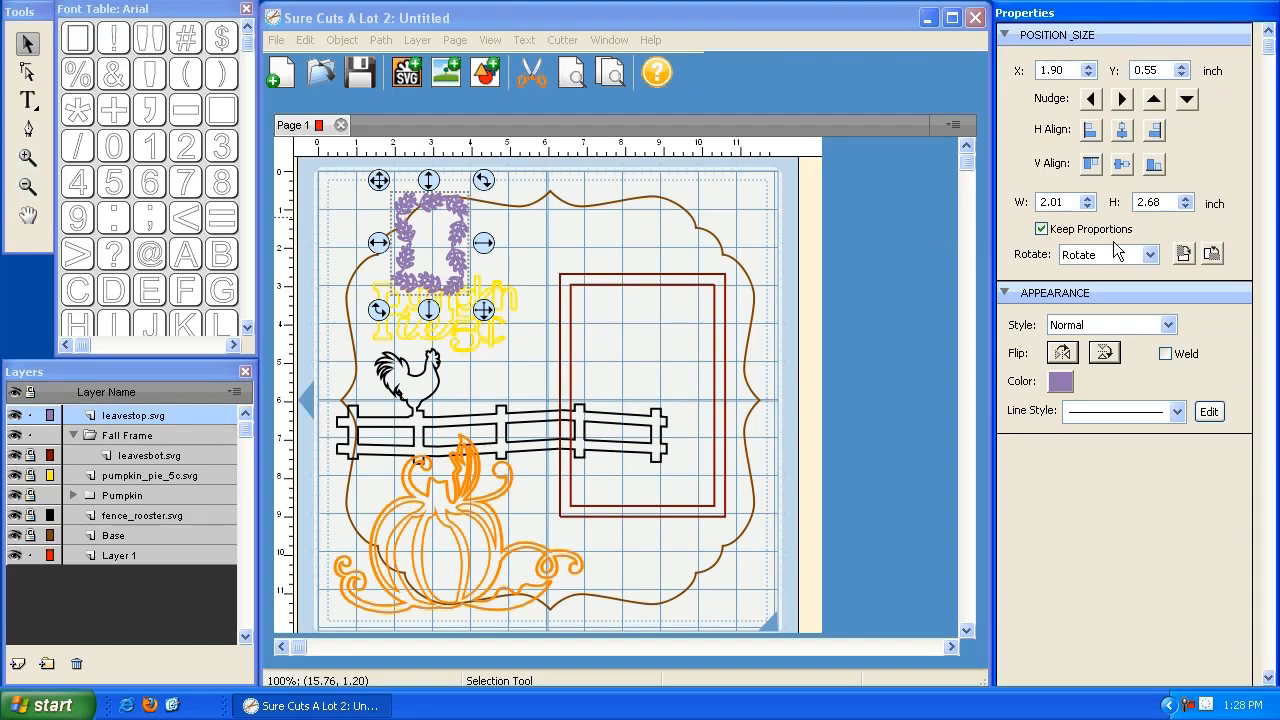
left_click(1066, 202)
type("7.2")
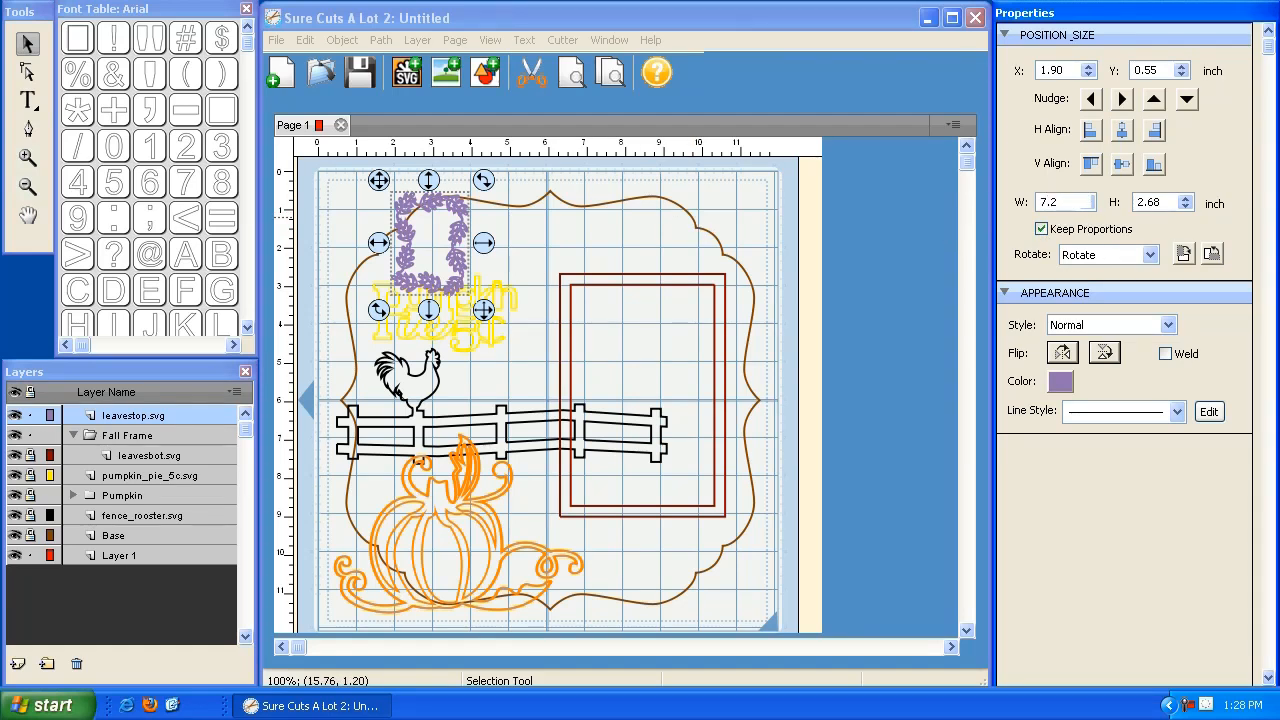
key("Tab")
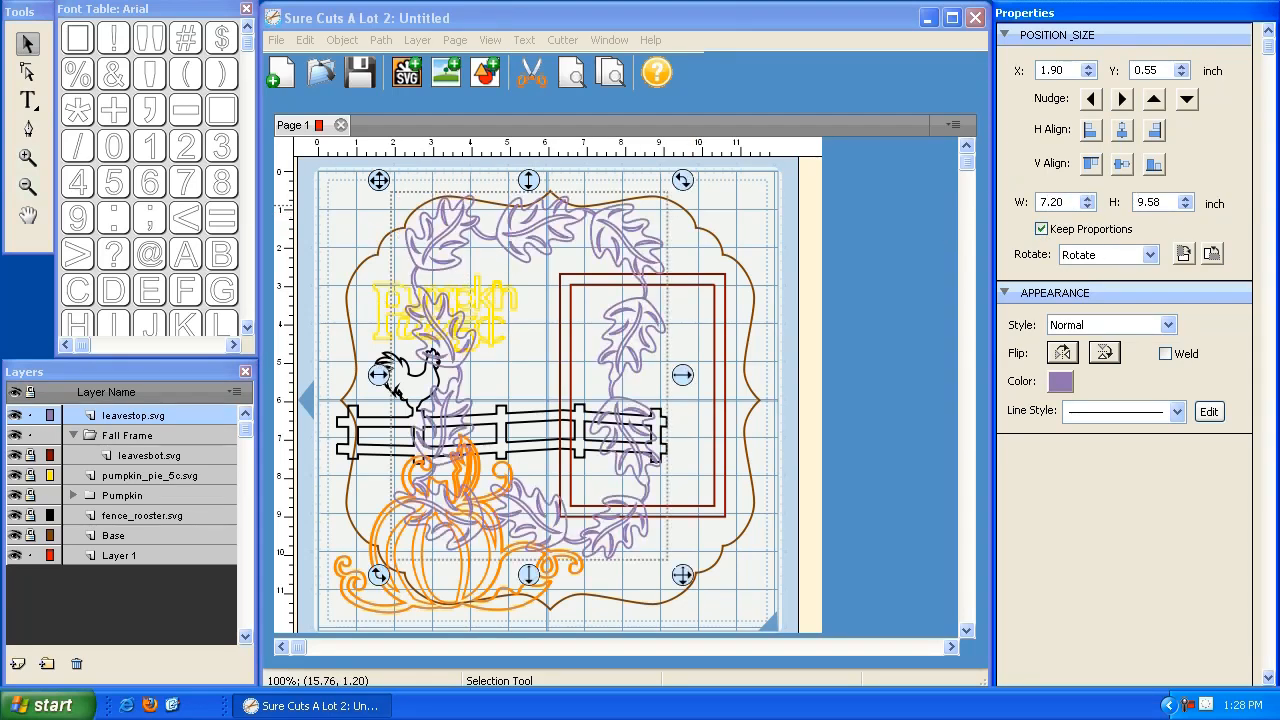
left_click_drag(392, 190, 536, 208)
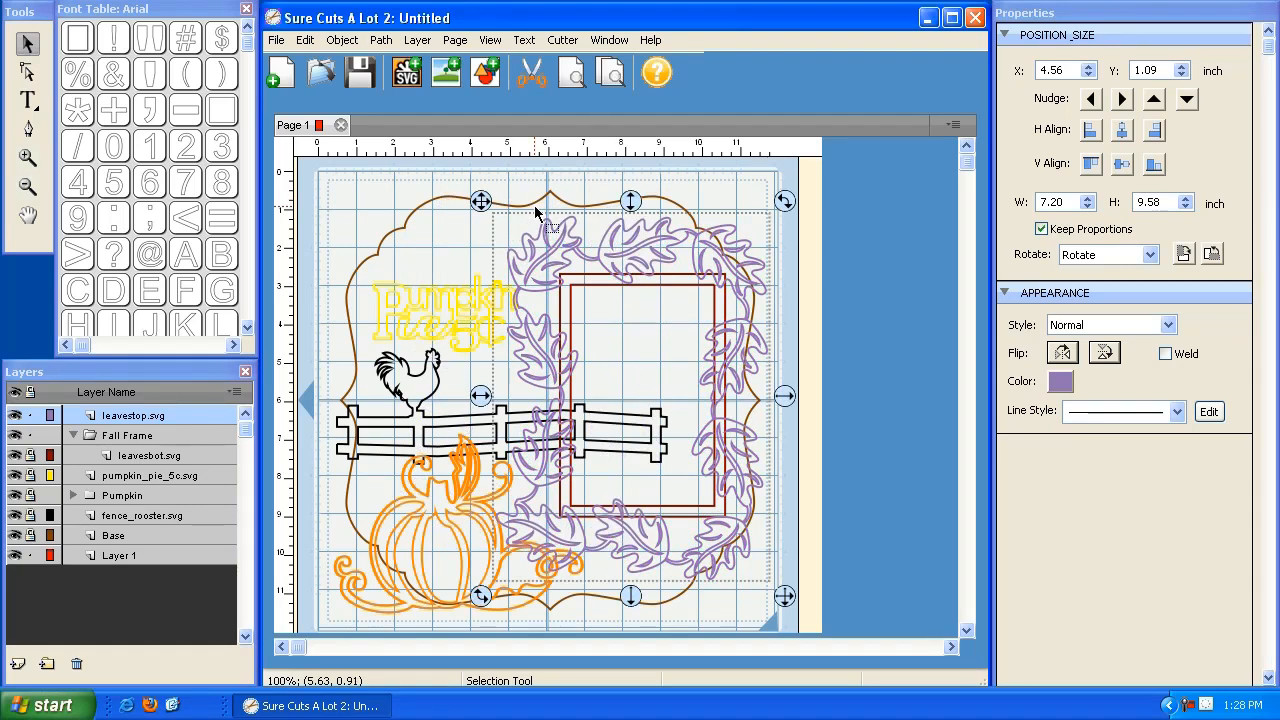
- Color the leavestop.svg layer the same dark red as the leavesbot.svg layer
double_click(127, 418)
left_click(547, 332)
left_click(527, 413)
left_click(559, 594)
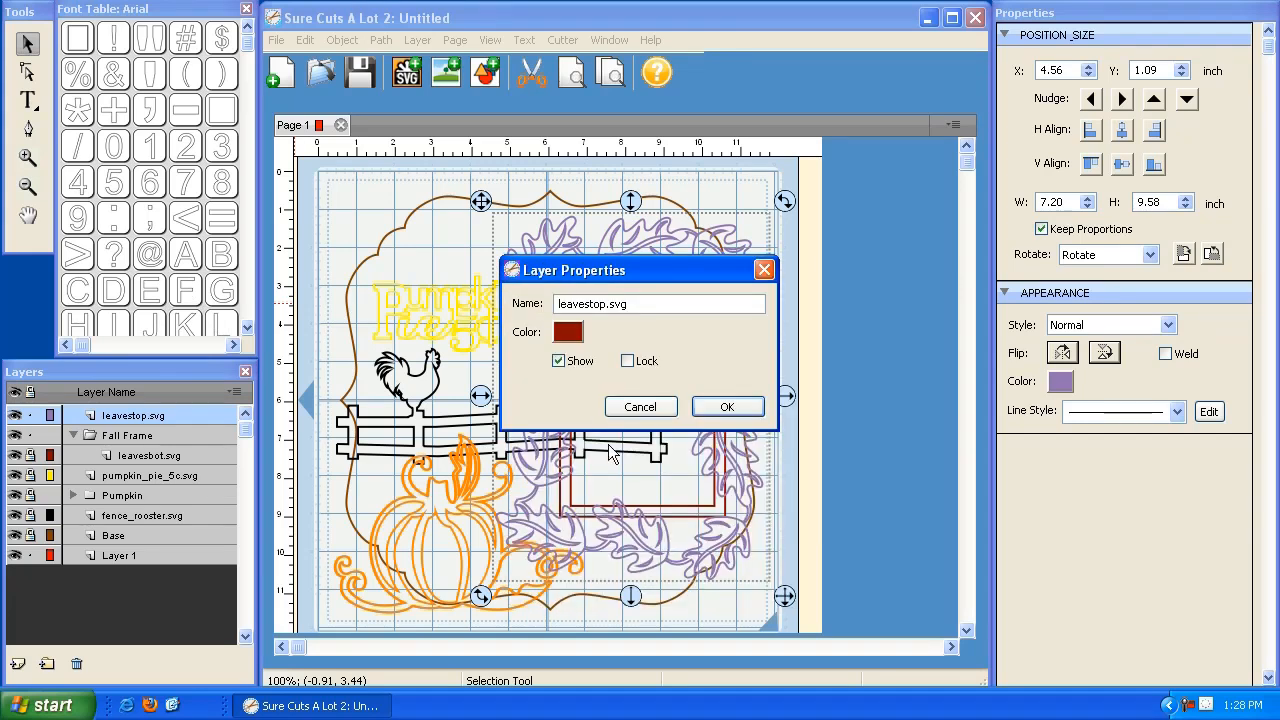
left_click(727, 406)
- Move the leavestop.svg layer into the Fall Frame folder above leavesbot.svg, lock it, and collapse the folder
left_click_drag(131, 415, 121, 448)
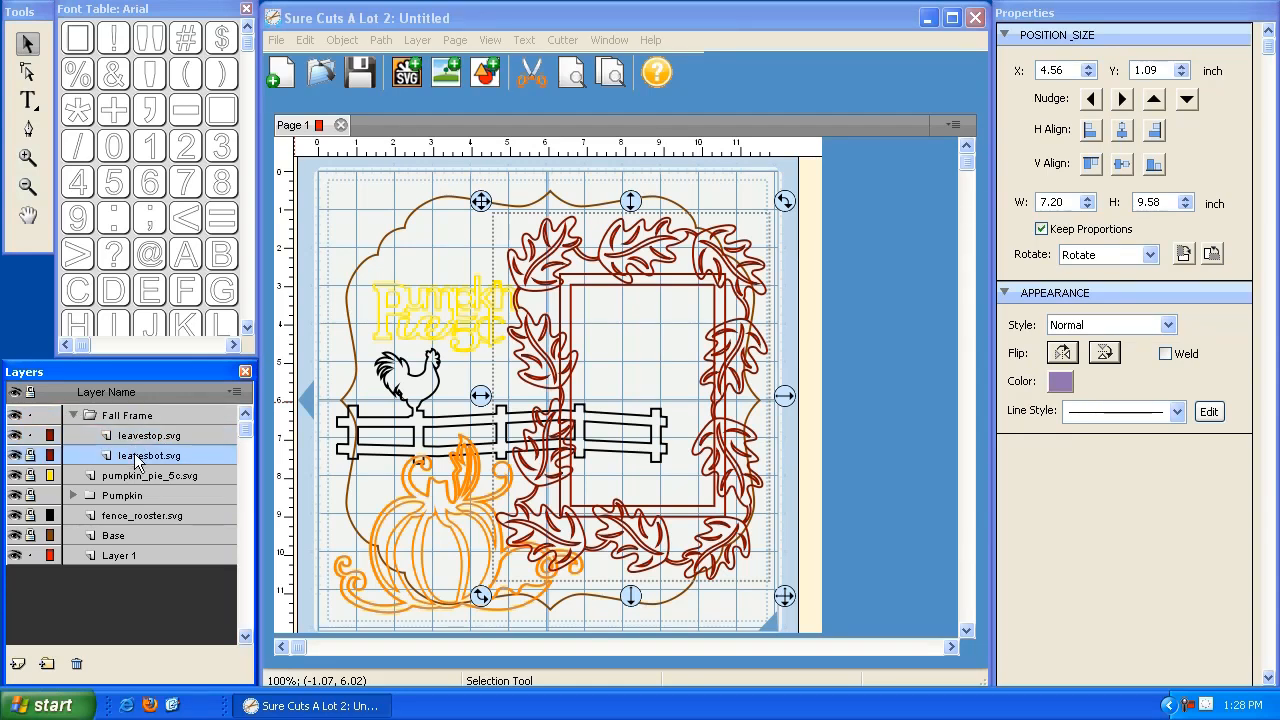
left_click(127, 418)
left_click(31, 436)
left_click(72, 414)
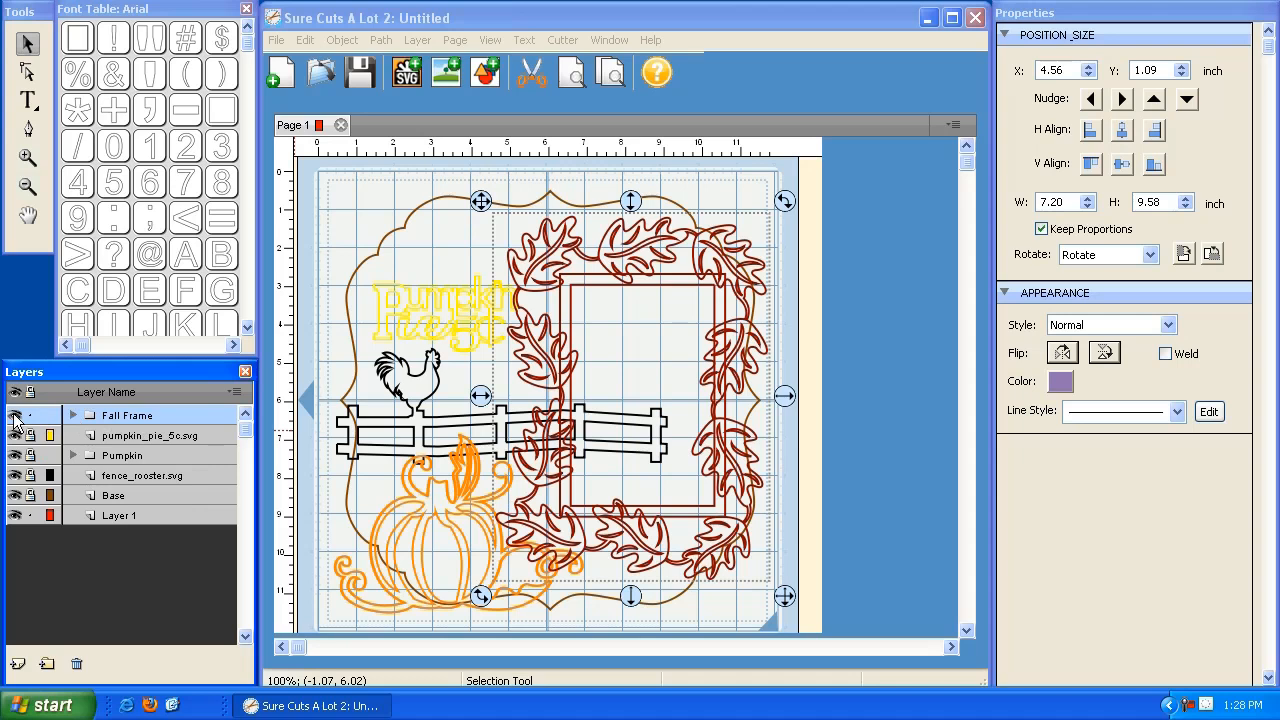
- Switch the Fall Frame folder's visibility off and on, lock and unlock the folder, and deselect the leaf wreath
left_click(14, 415)
left_click(14, 416)
left_click(481, 201)
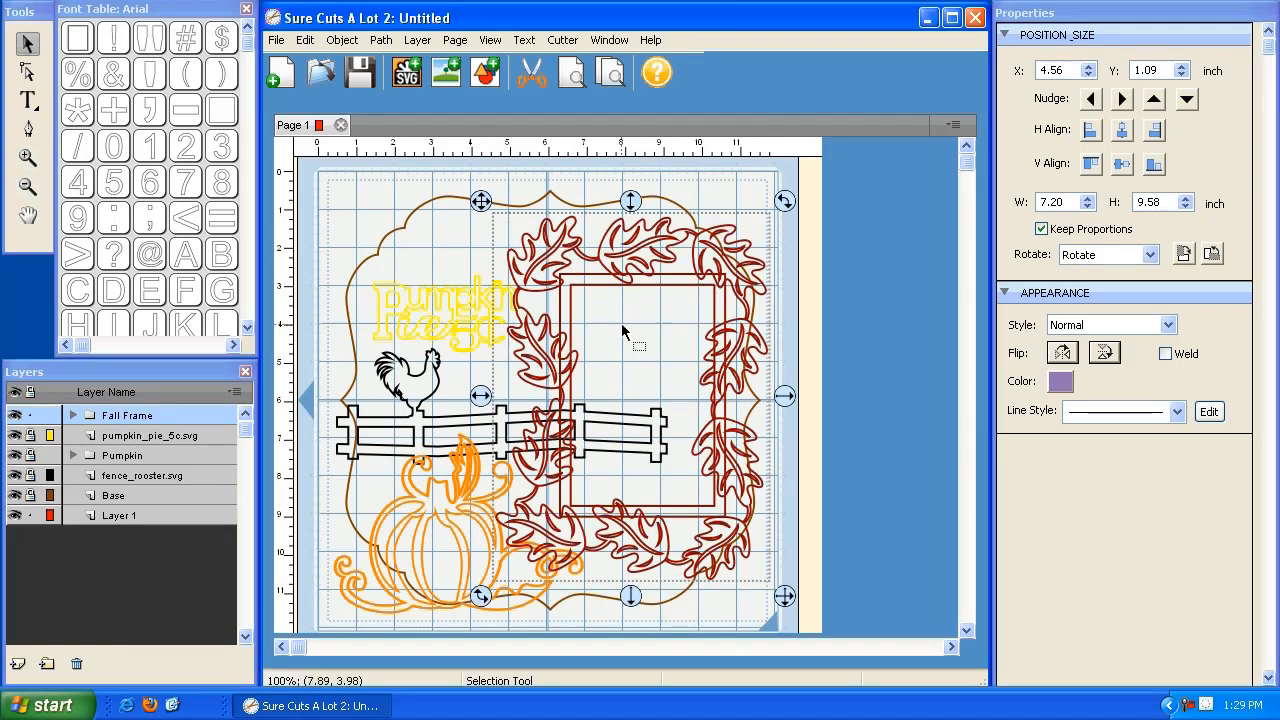
left_click(30, 417)
left_click(30, 417)
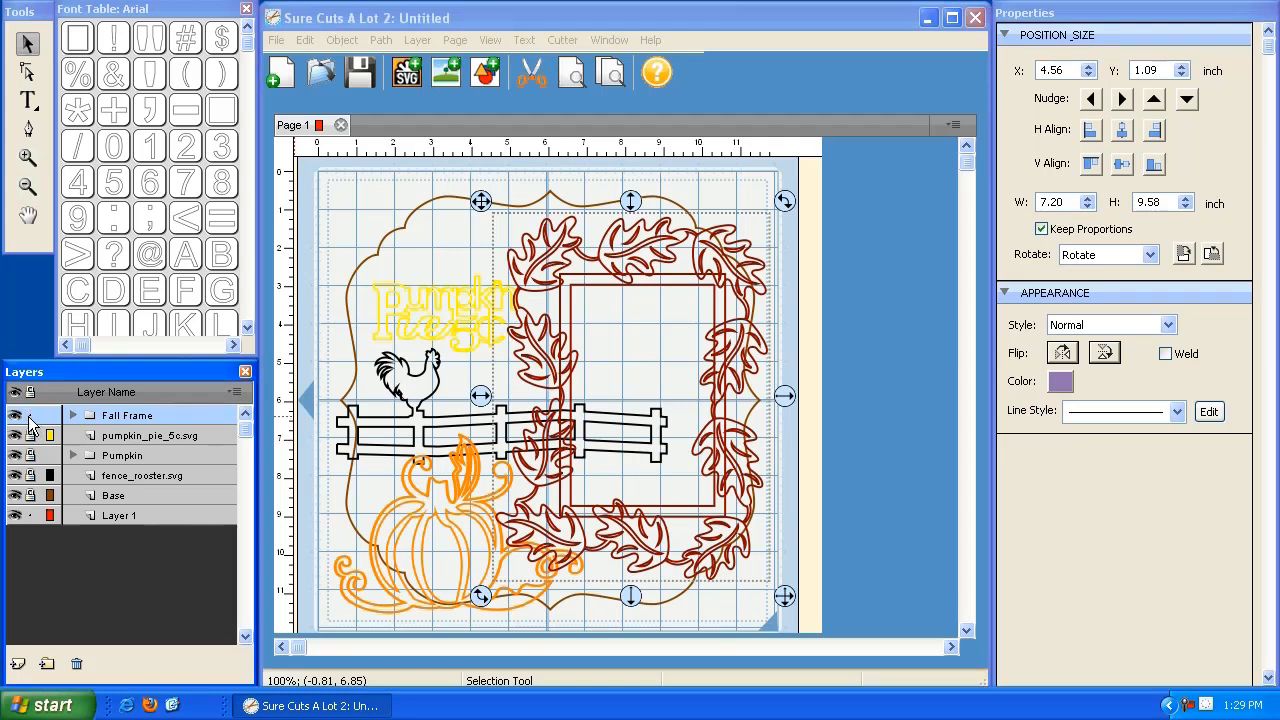
left_click(408, 501)
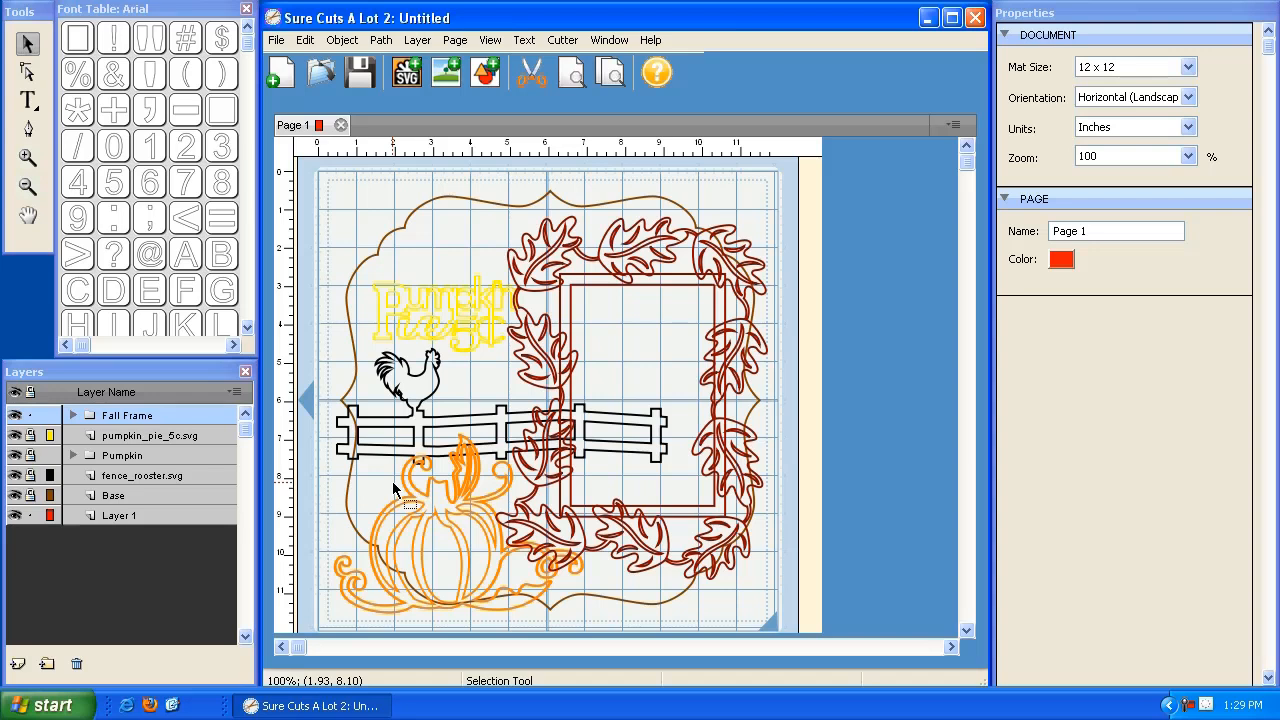
- Shrink the leaf wreath proportionally to about 5.64 by 7.50 inches and center it over the rectangle at about X 5.47, Y 2.03 inch
left_click(598, 256)
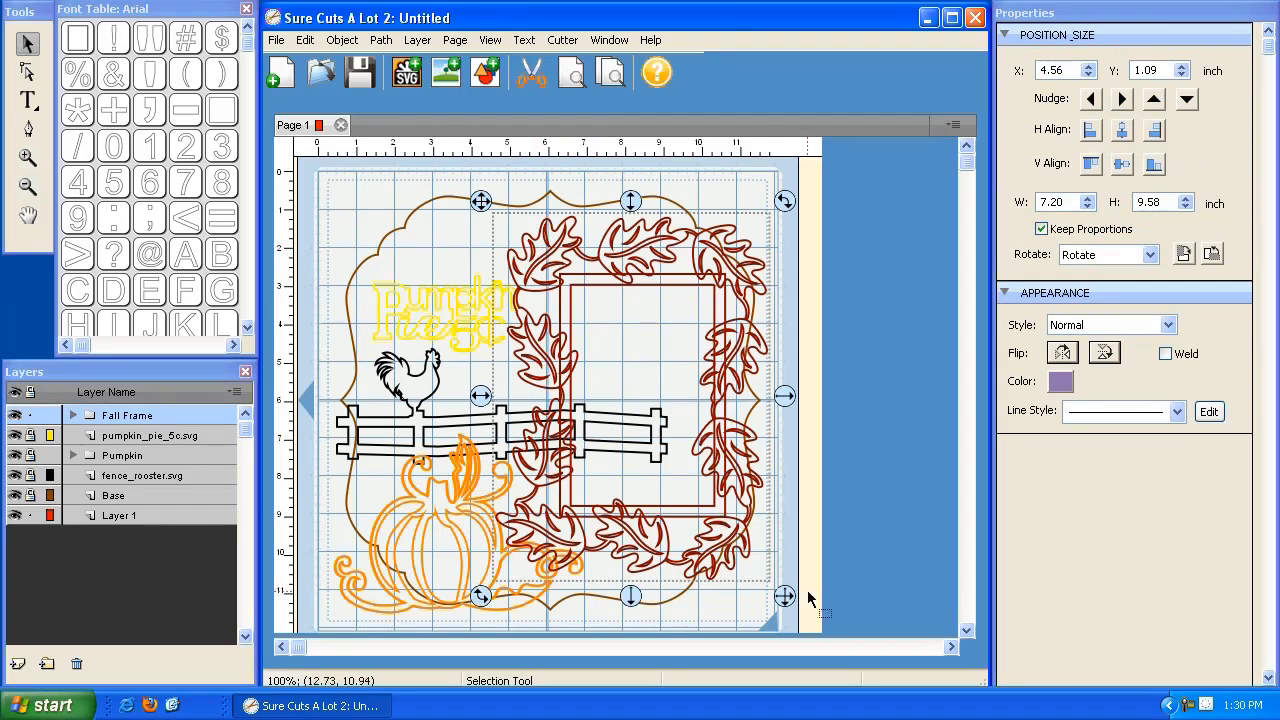
left_click_drag(785, 597, 724, 517)
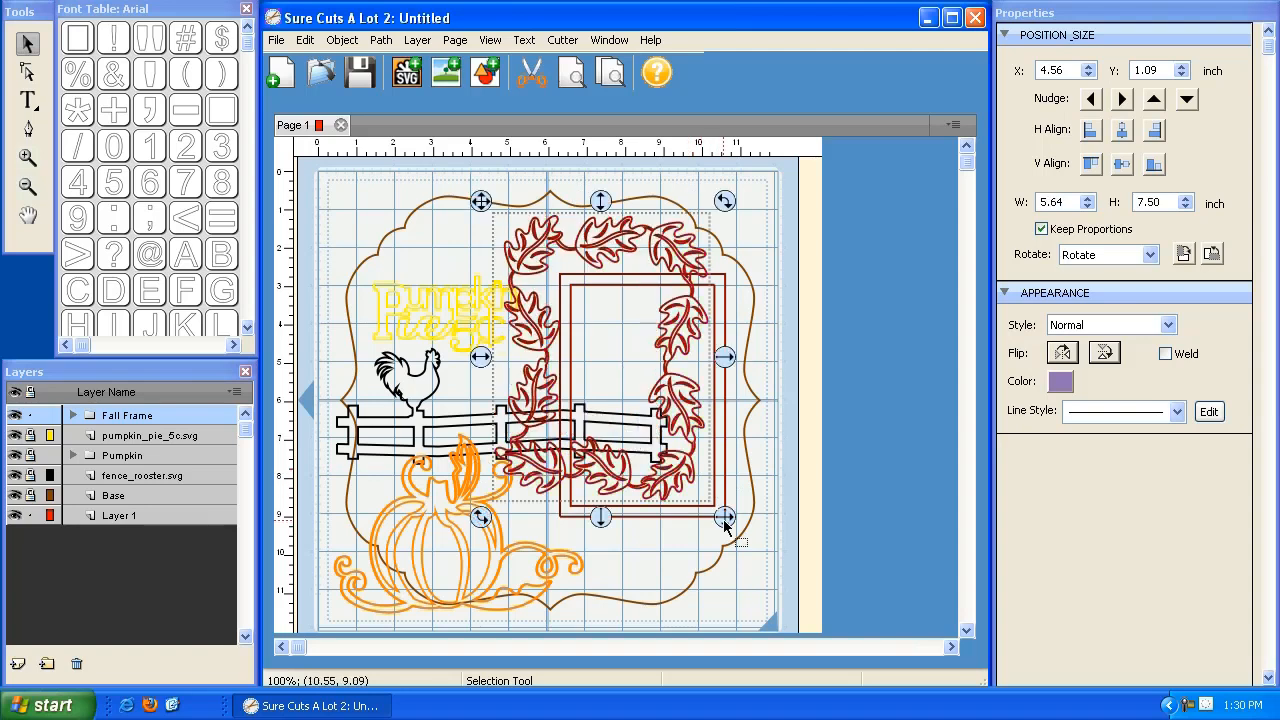
left_click_drag(481, 201, 513, 241)
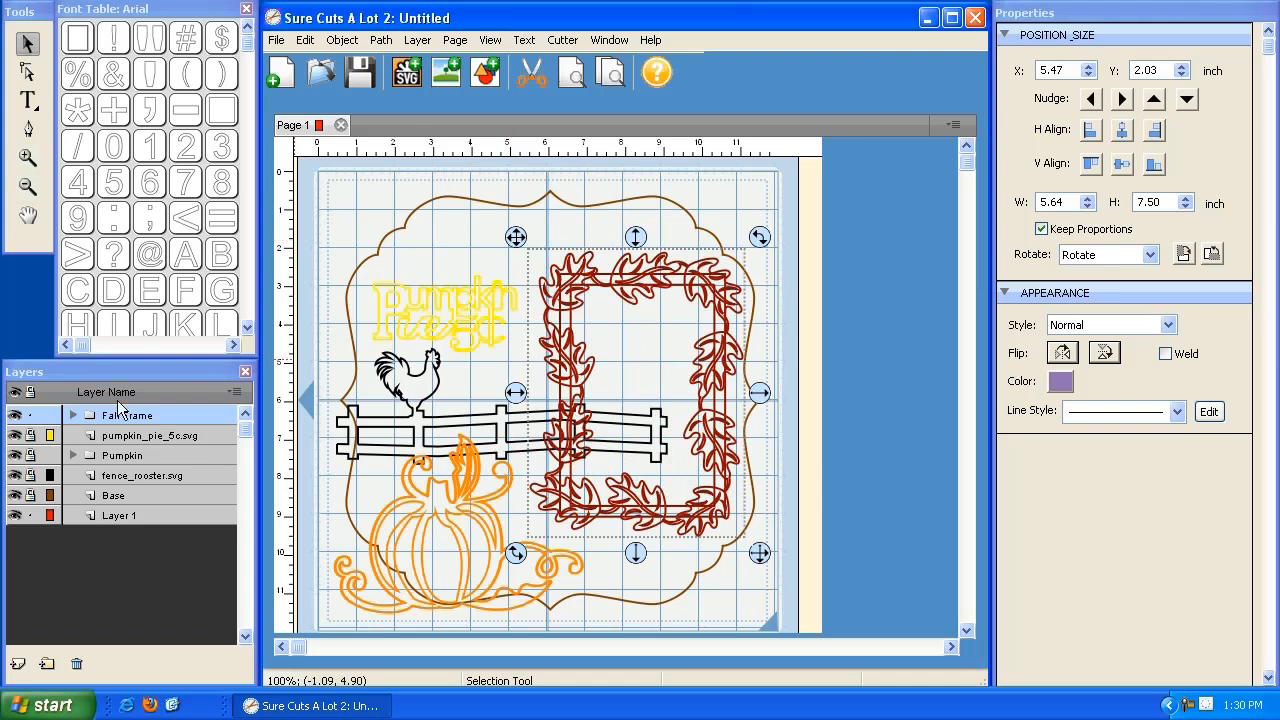
- Lock the Fall Frame folder with its layers, deselect the leaf wreath, and collapse the folder
left_click(72, 415)
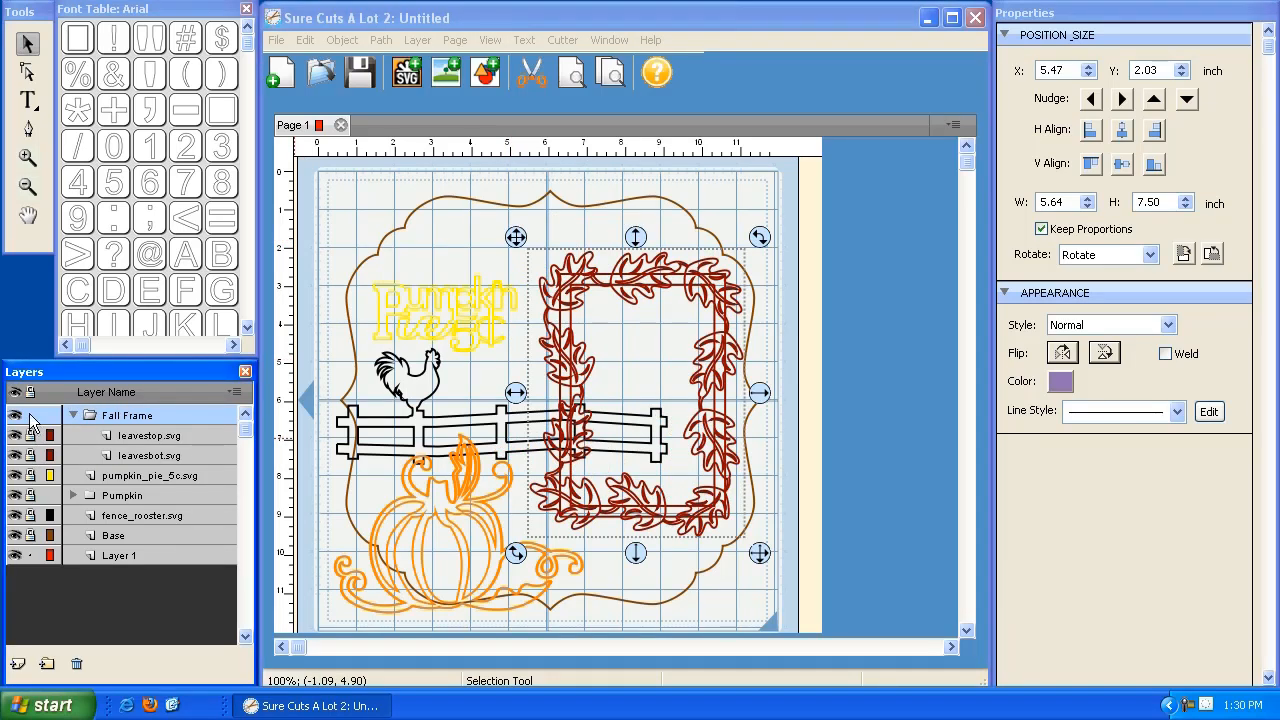
left_click(842, 240)
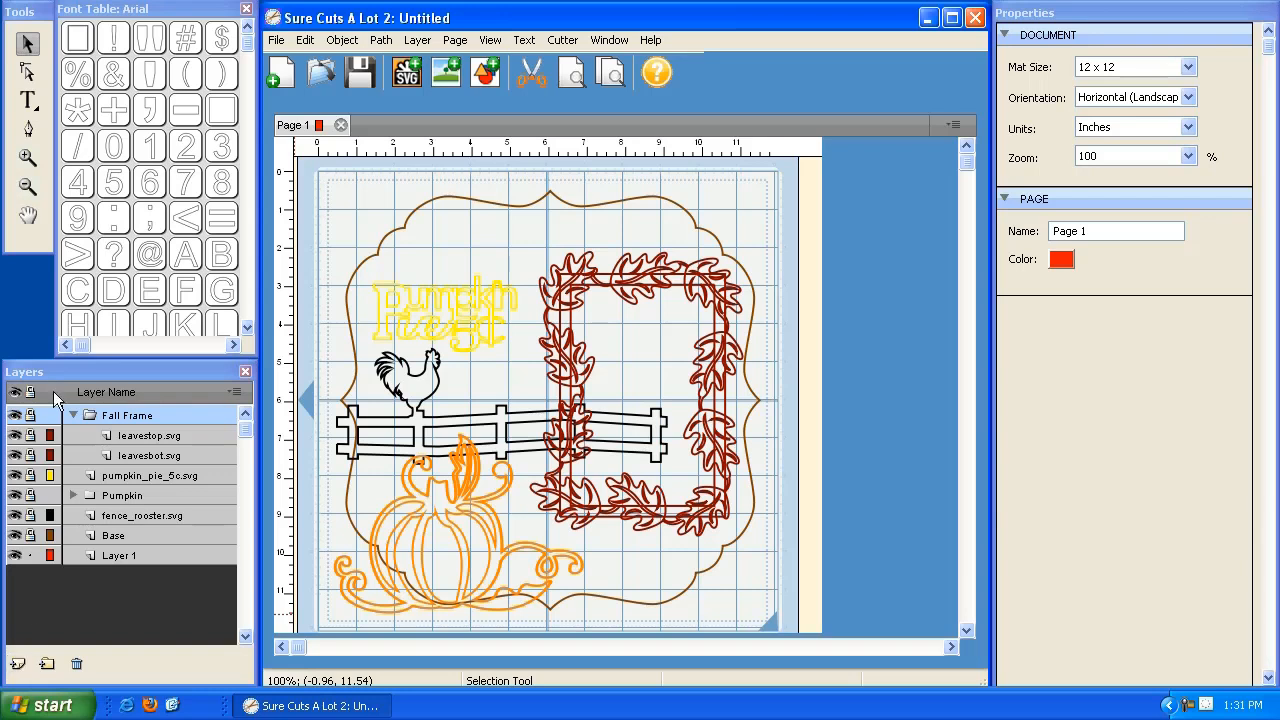
left_click(73, 414)
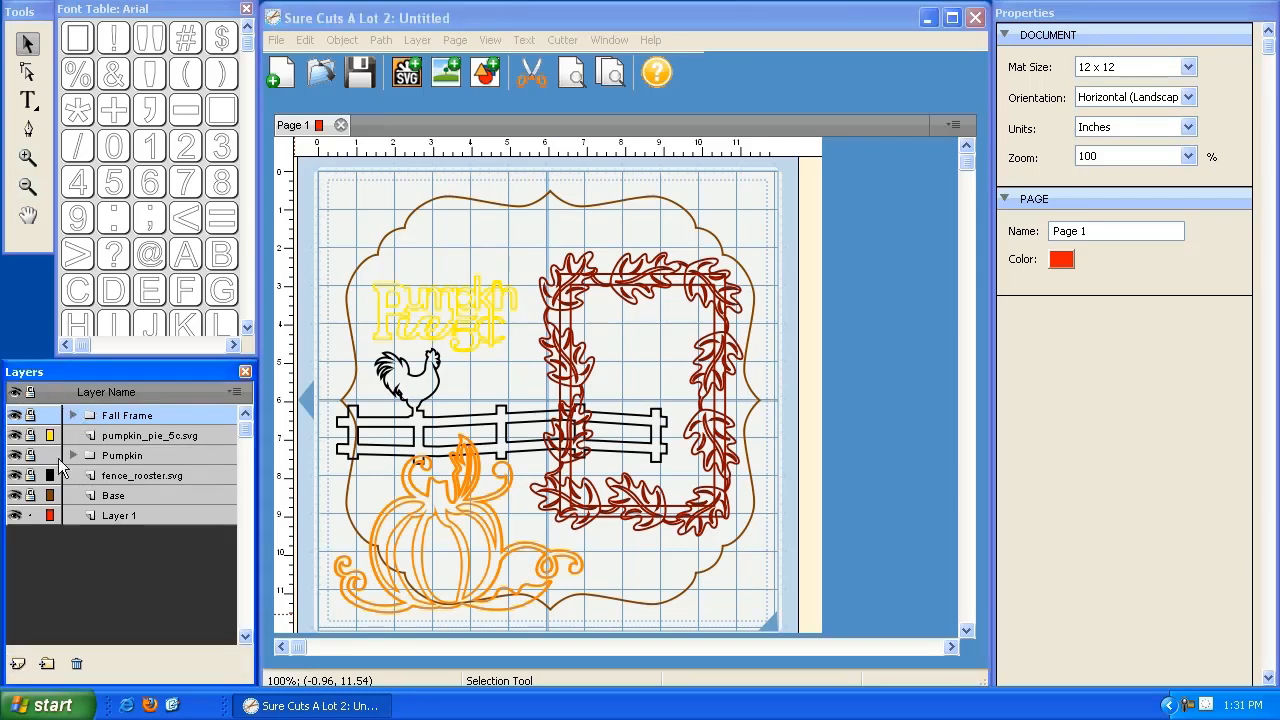
- Add a new layer above the Fall Frame folder and name it TEXT
left_click(18, 665)
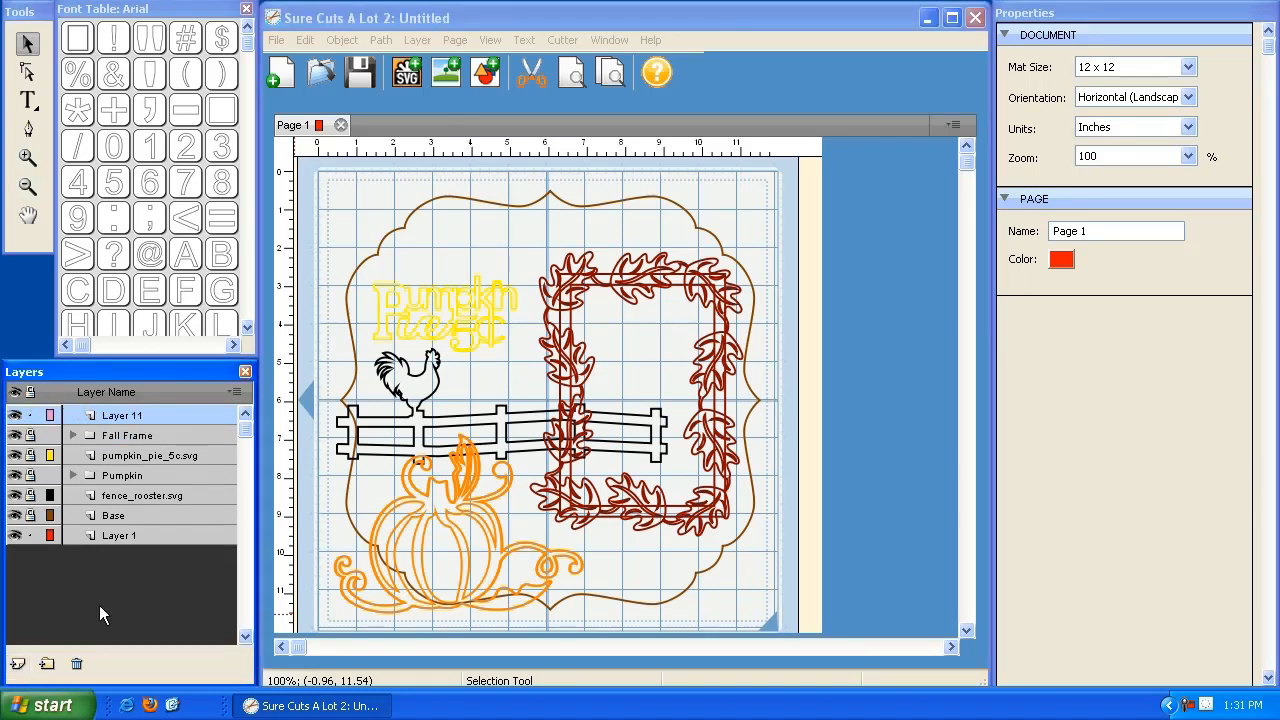
double_click(117, 413)
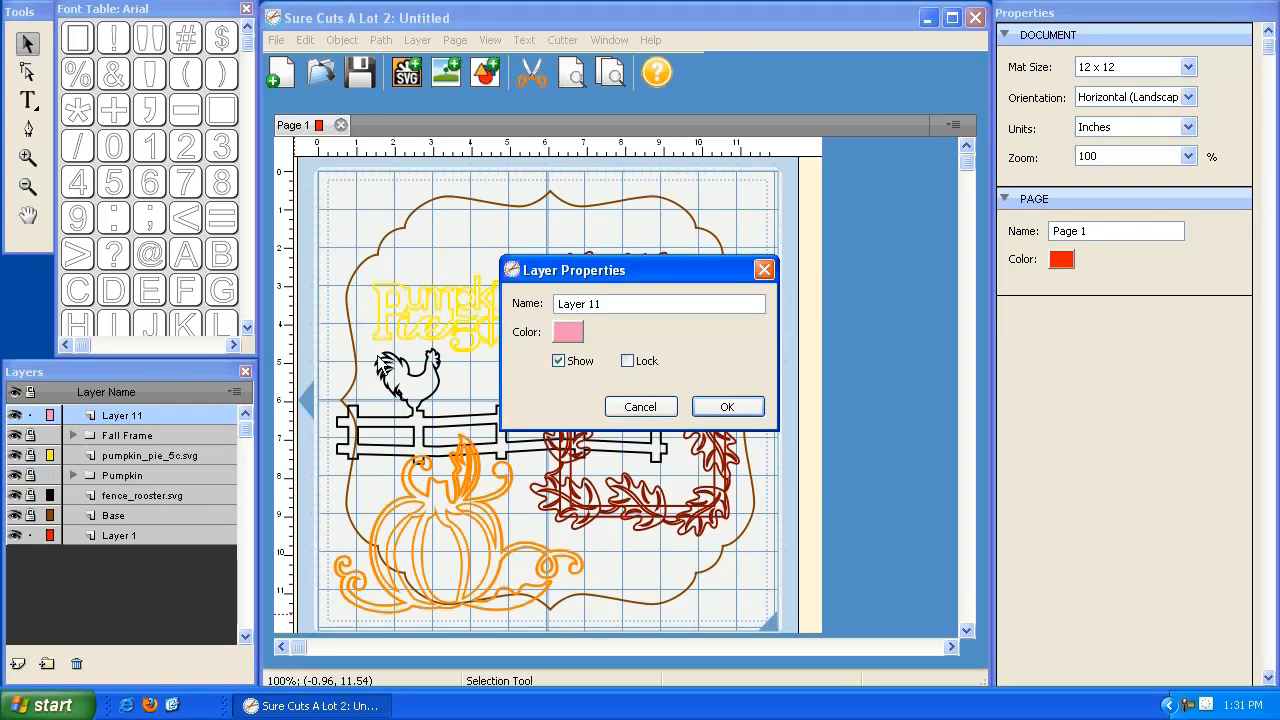
left_click_drag(616, 306, 491, 291)
type("TEXT")
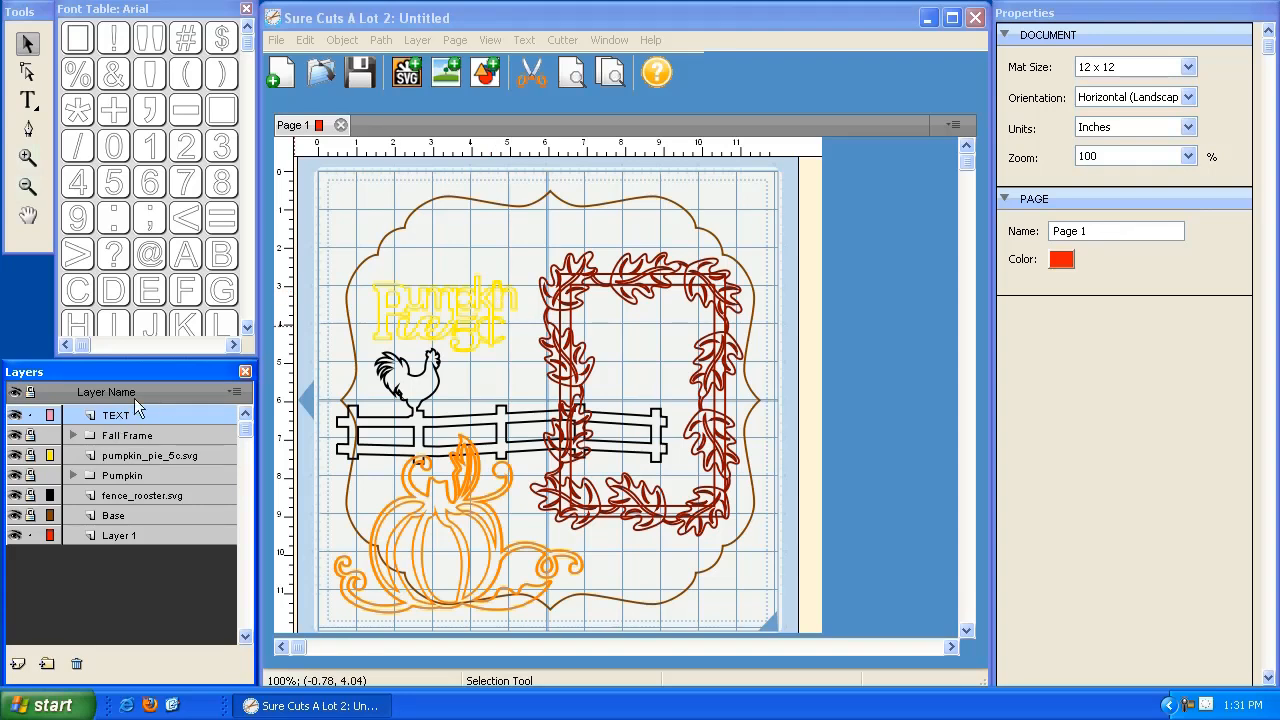
- Add the word TEST in 1 inch Arial above the Pumpkin Pie title and select it as an object
left_click(28, 101)
left_click(450, 246)
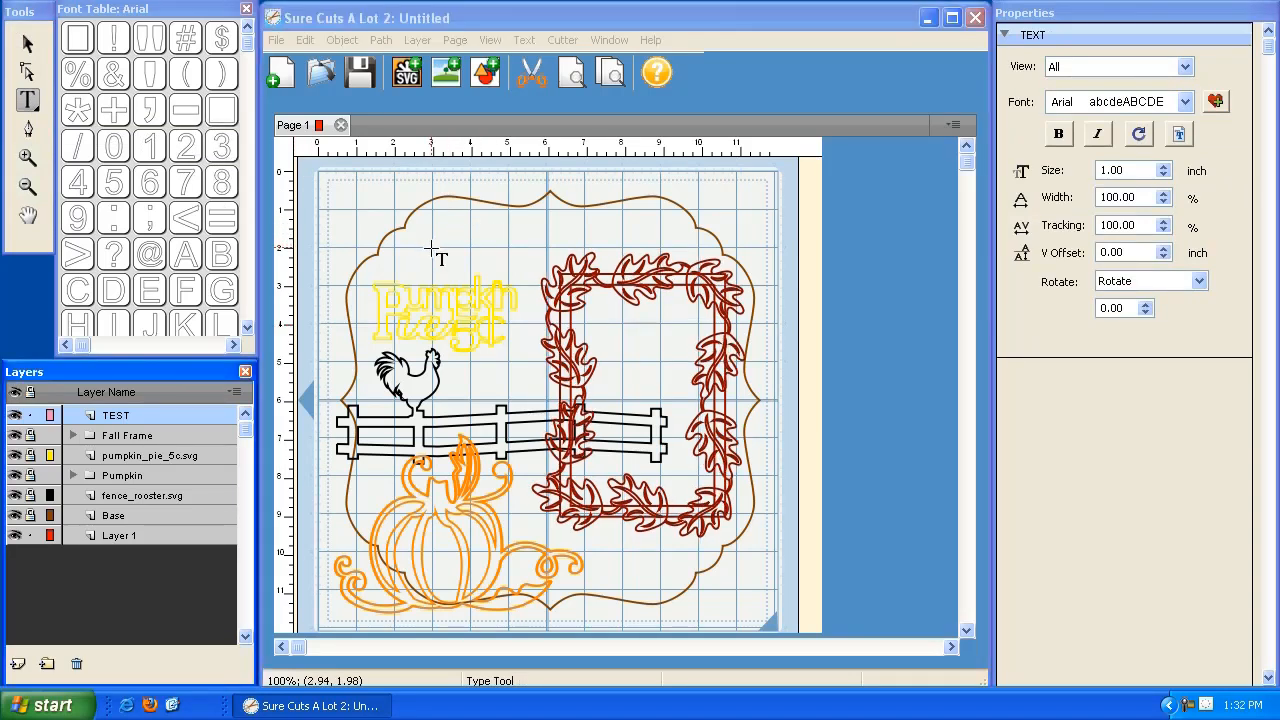
type("T")
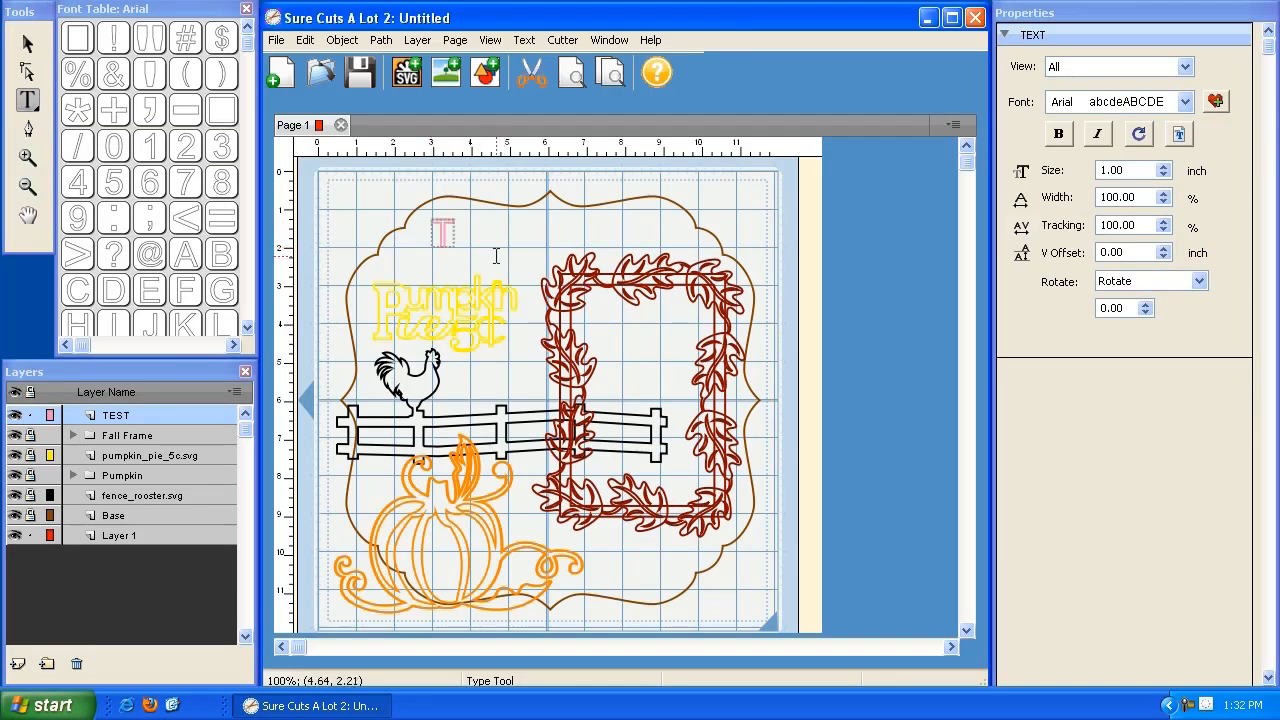
type("EST")
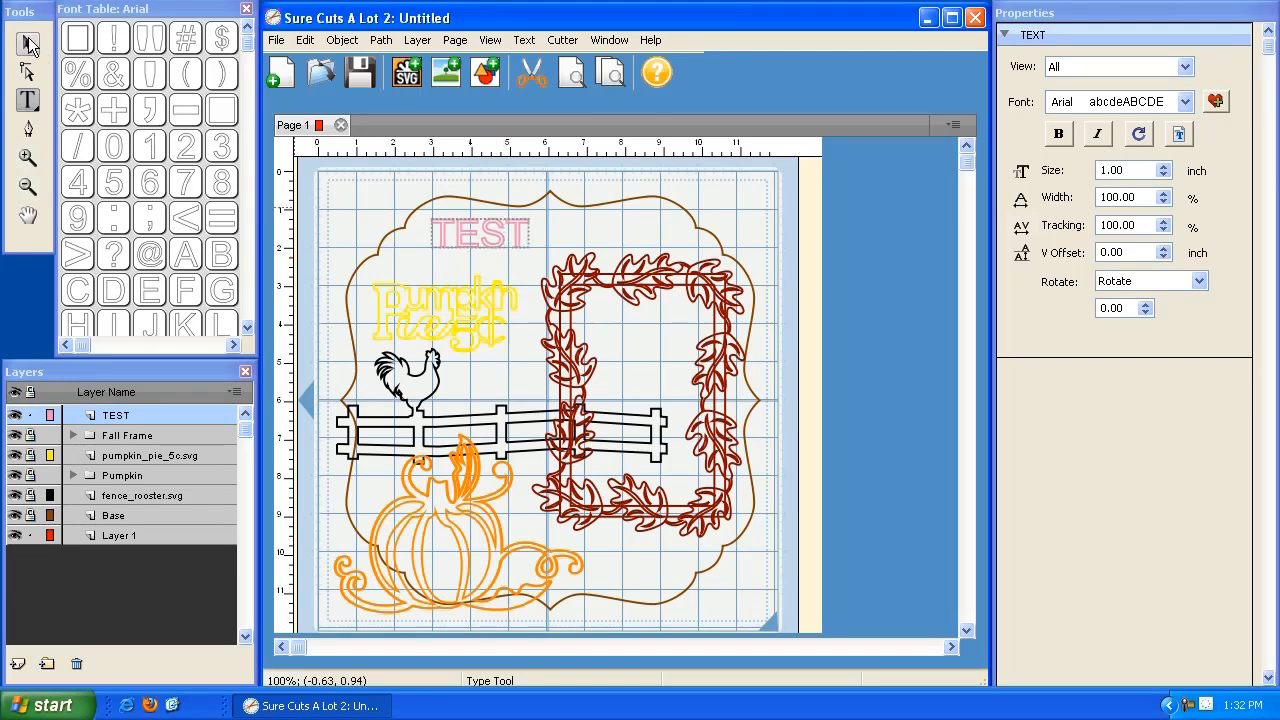
left_click(28, 44)
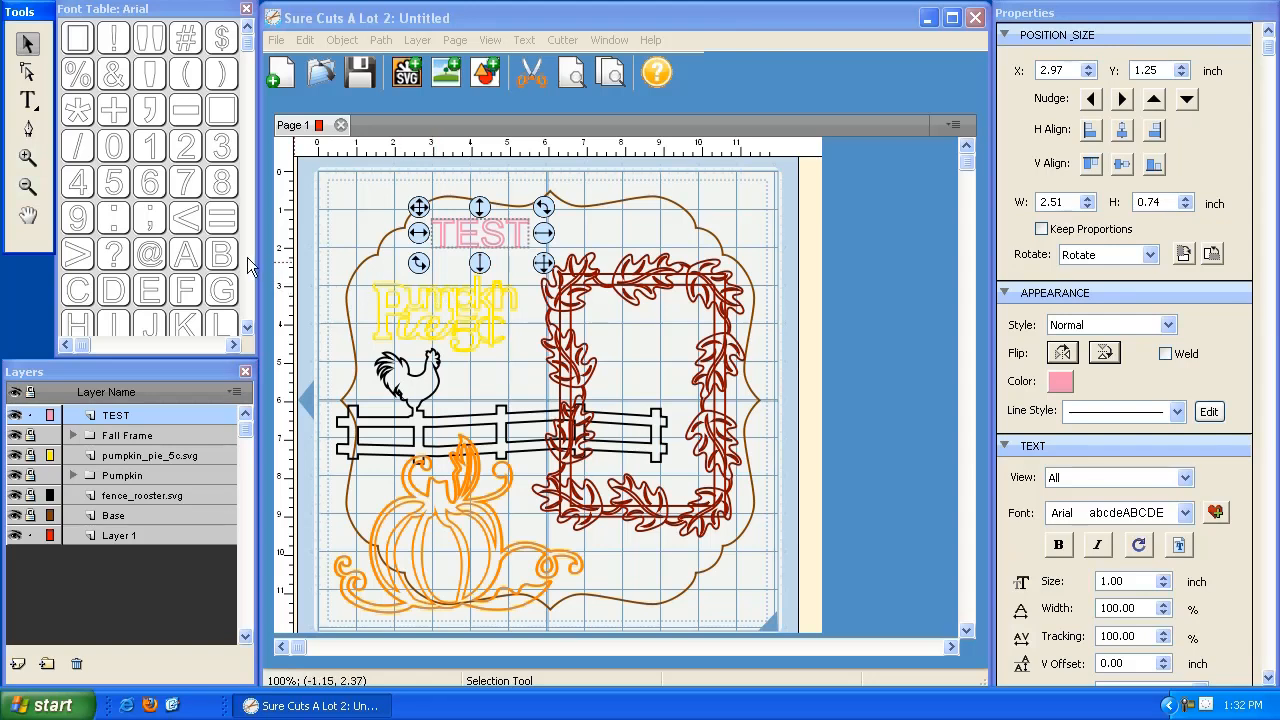
- Insert a heart from the Basic Shapes of the Shapes Library onto the TEST layer and close the library
left_click(609, 40)
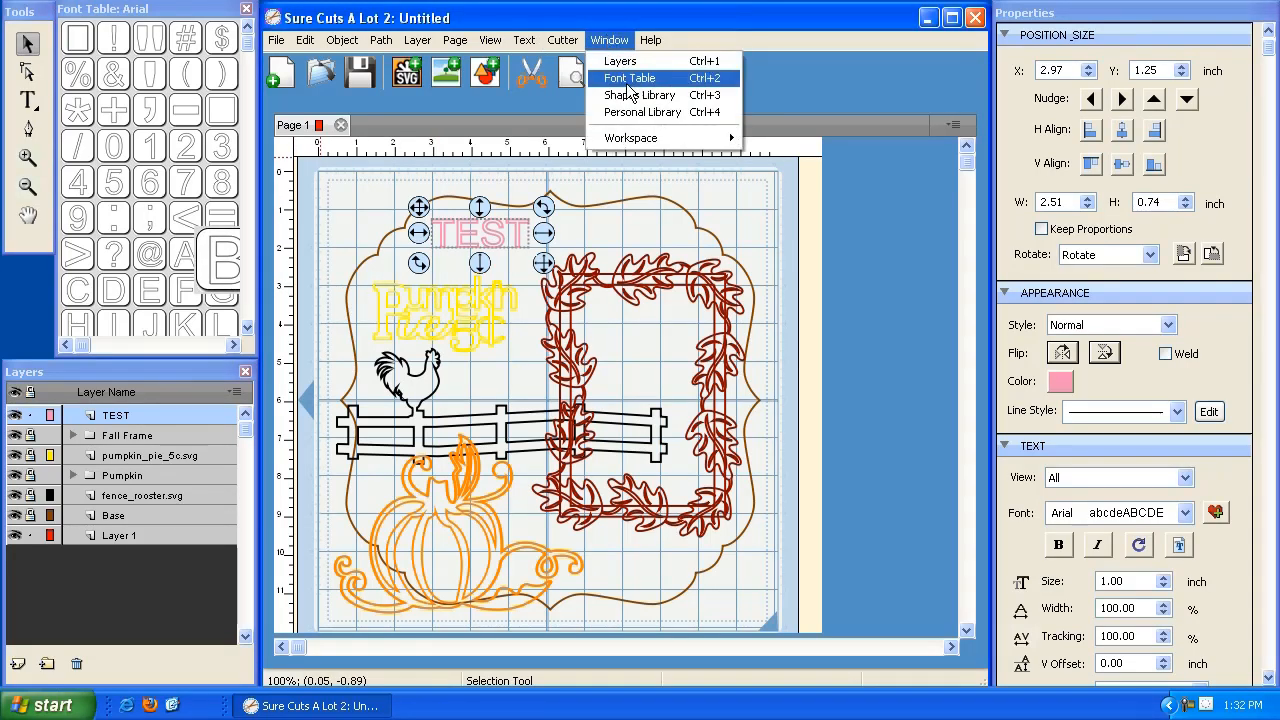
left_click(630, 94)
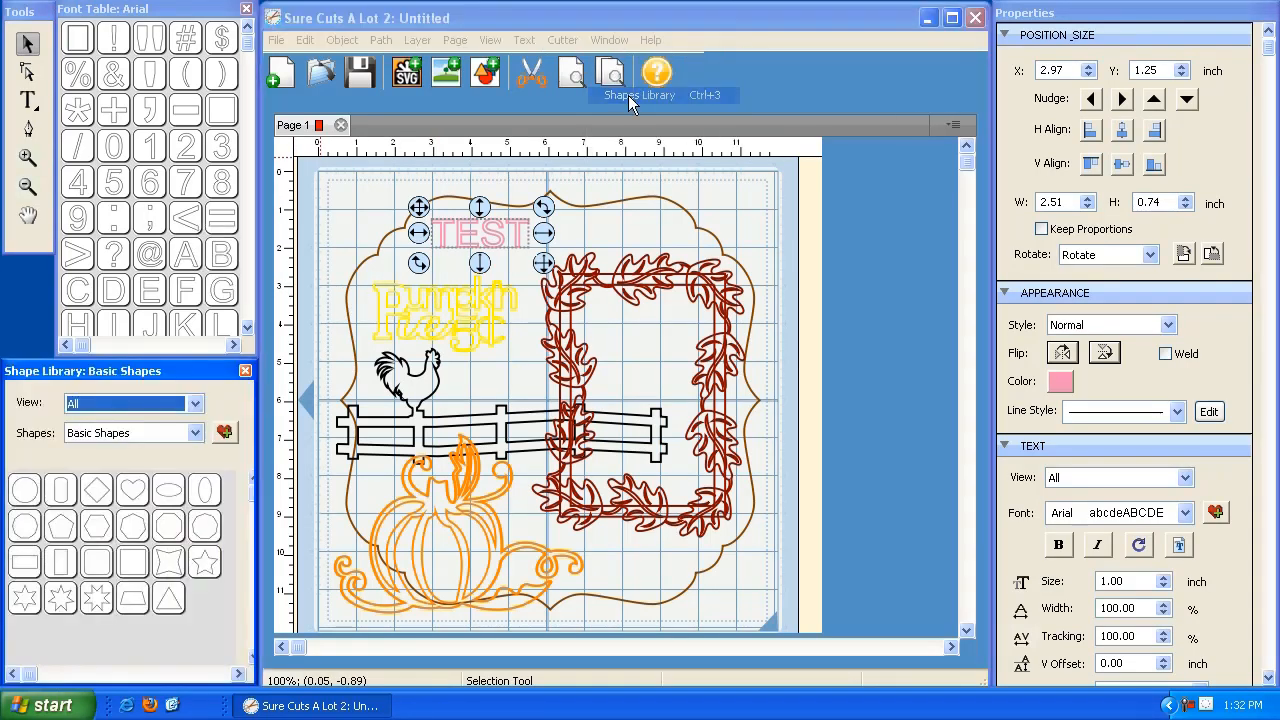
left_click(132, 489)
left_click(245, 371)
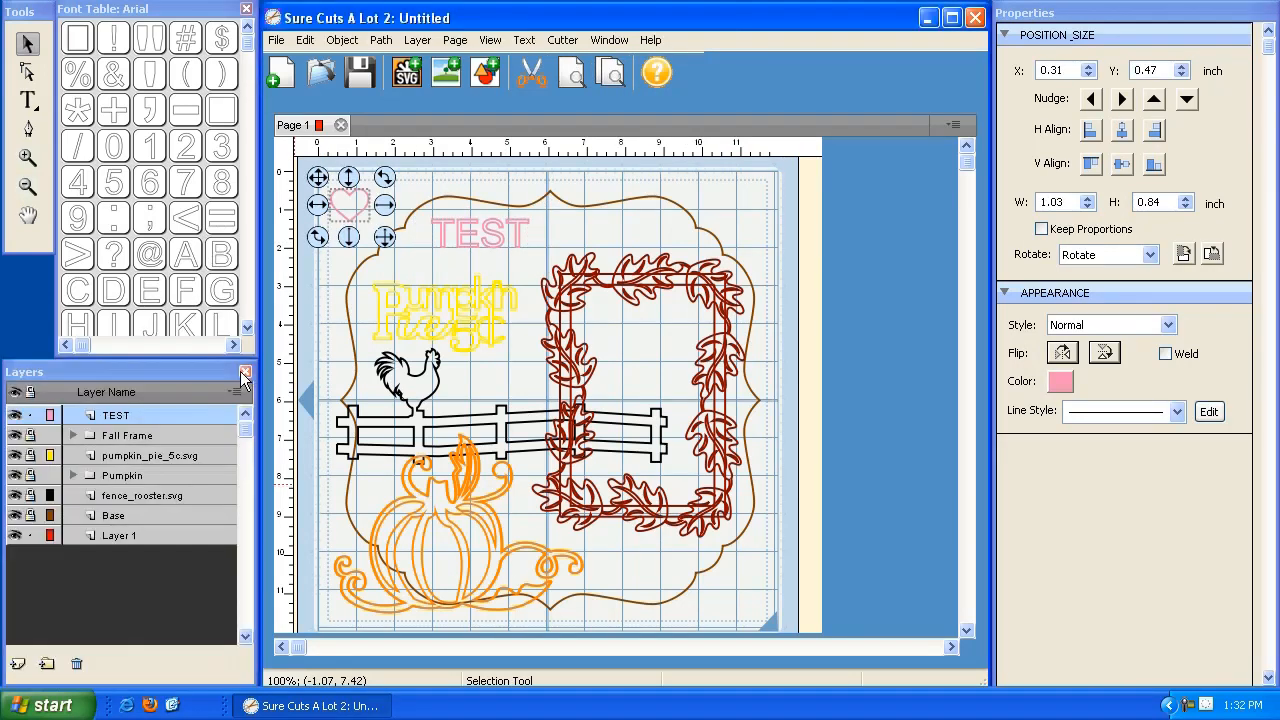
- Hide and show the TEST layer twice to check which objects it contains
left_click(15, 416)
left_click(15, 418)
left_click(15, 418)
left_click(15, 418)
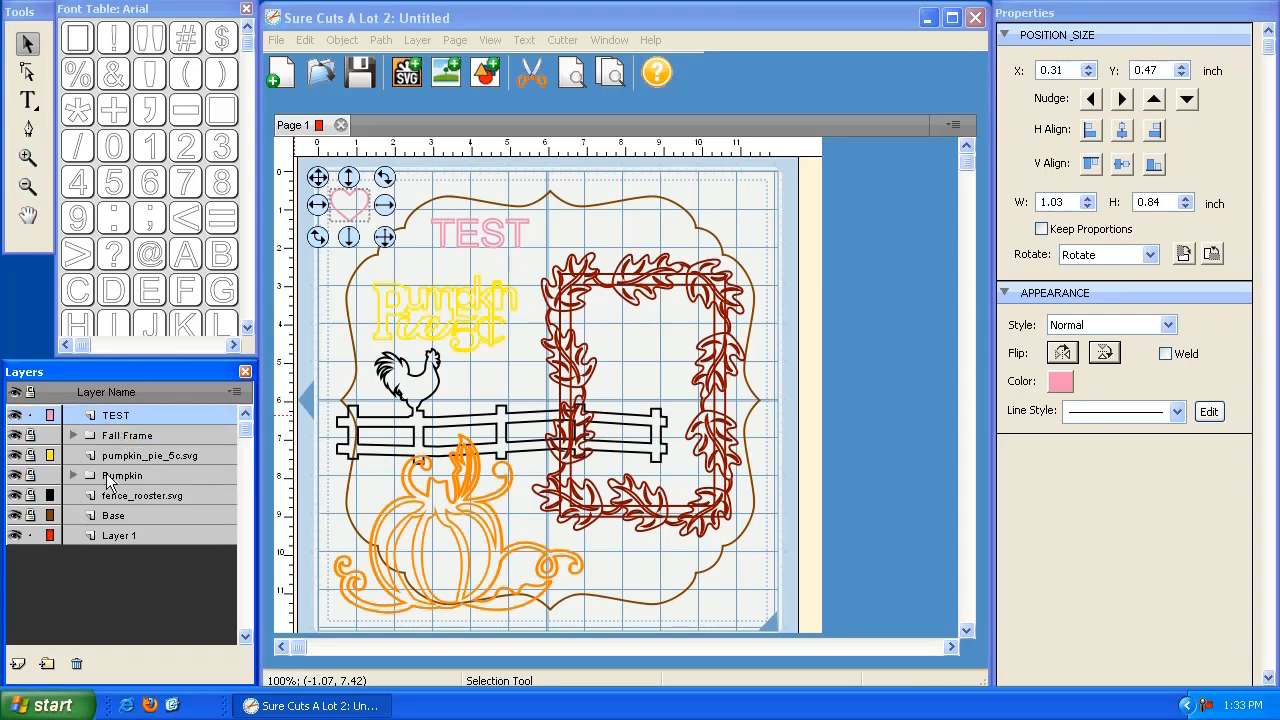
- Delete the TEST layer with its contents and the unused Layer 1
left_click(77, 665)
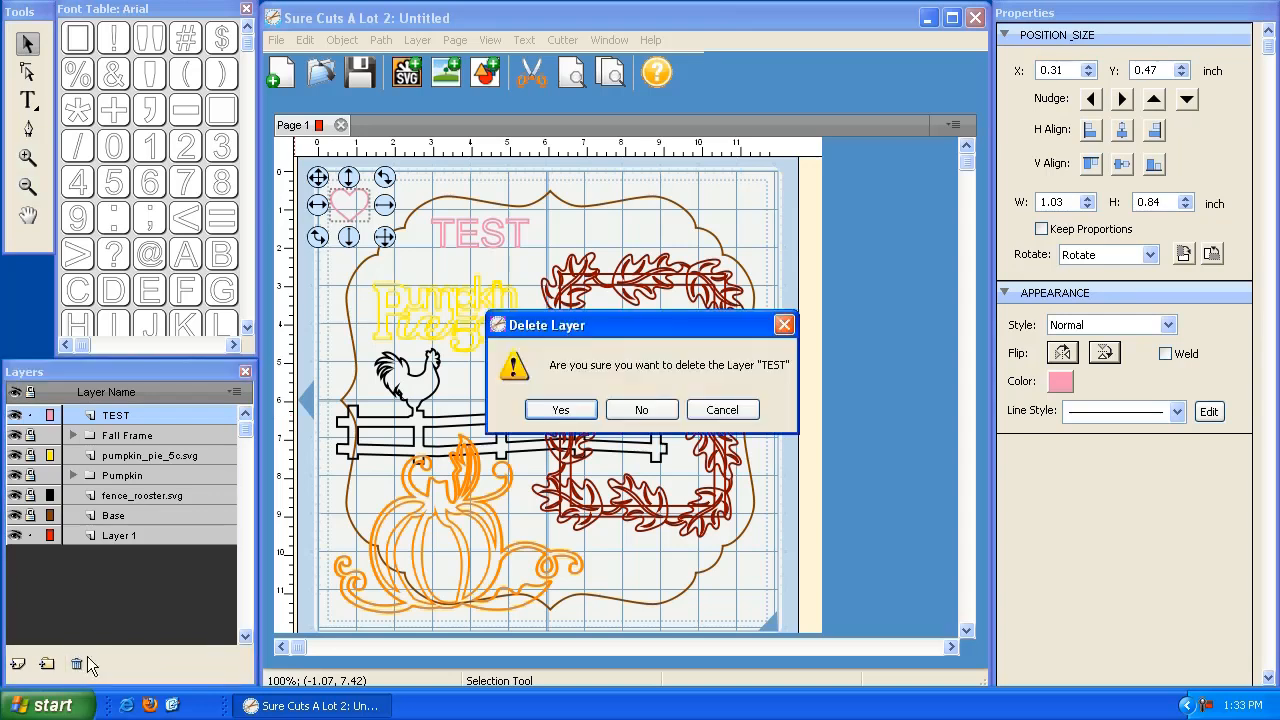
left_click(561, 410)
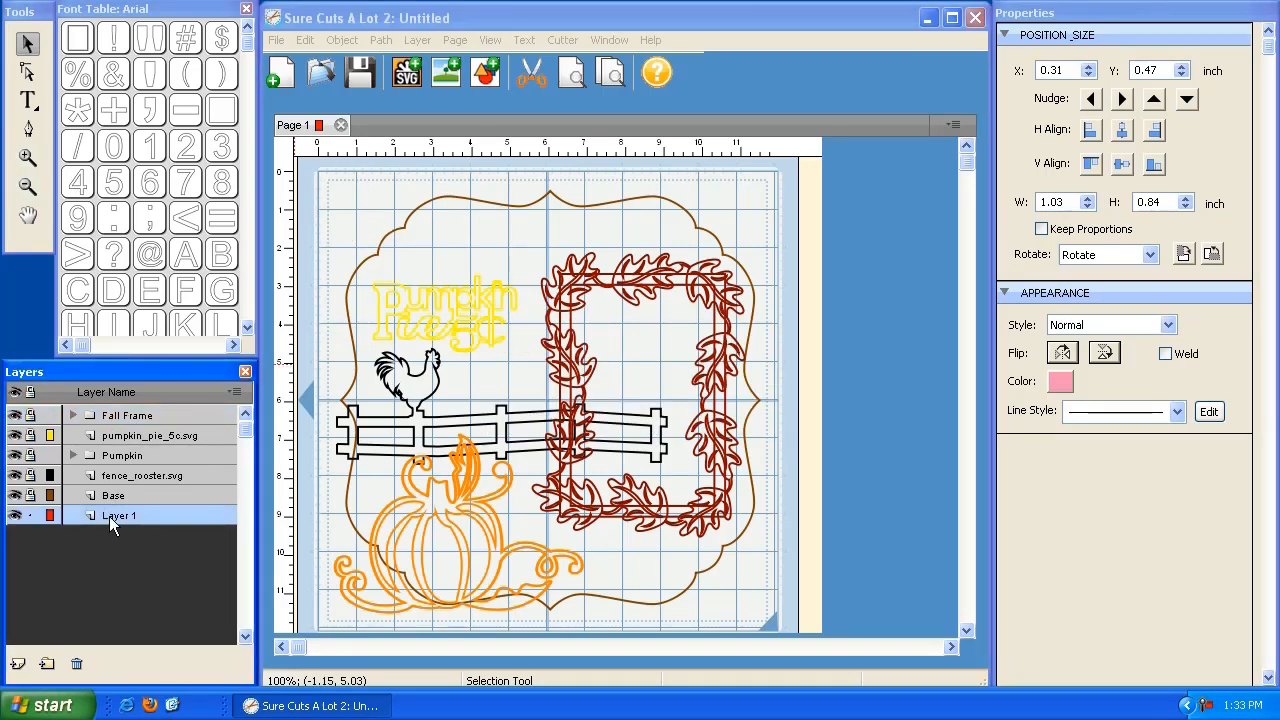
left_click(417, 40)
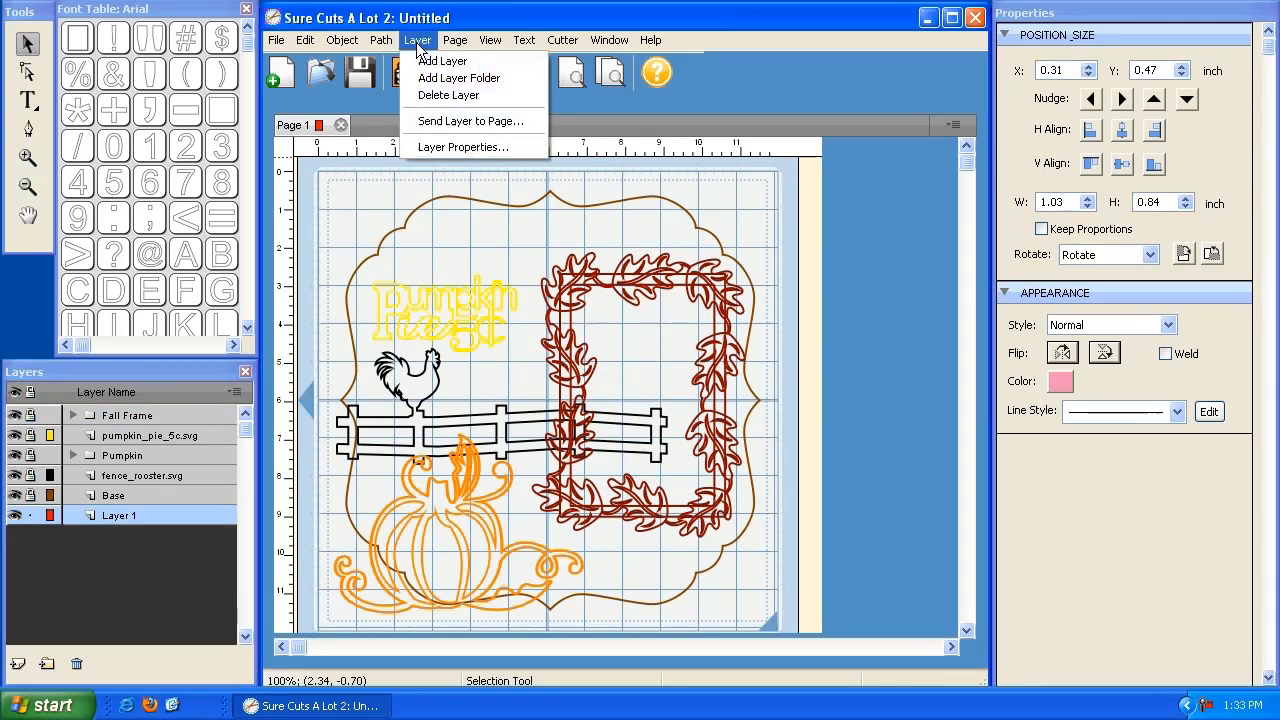
left_click(444, 101)
left_click(561, 410)
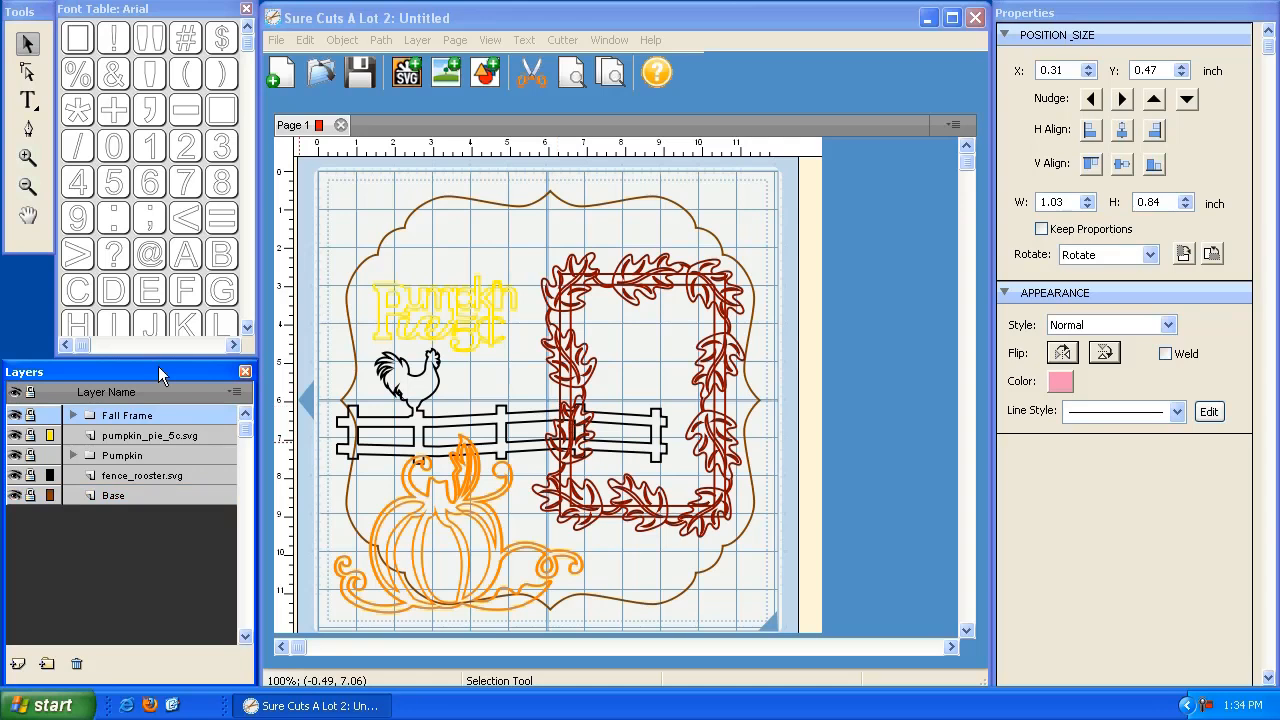
- Review the layer options and hide all layers at once
left_click(236, 394)
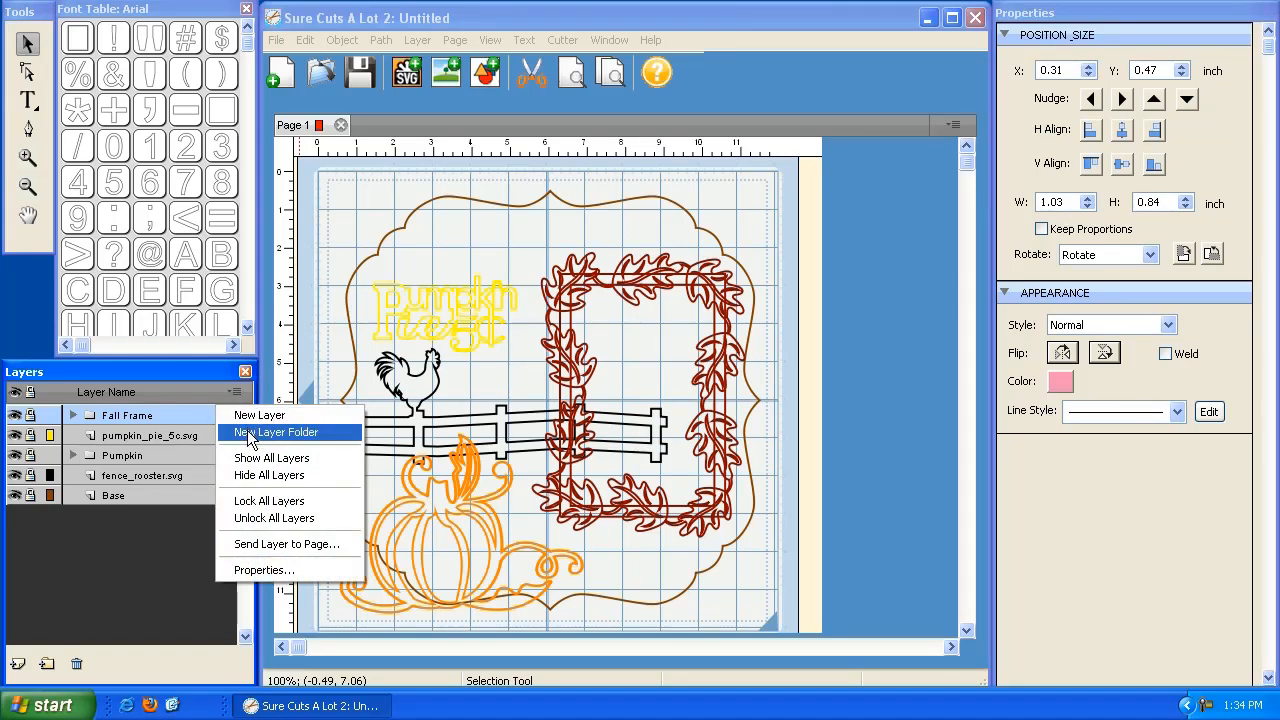
left_click(169, 380)
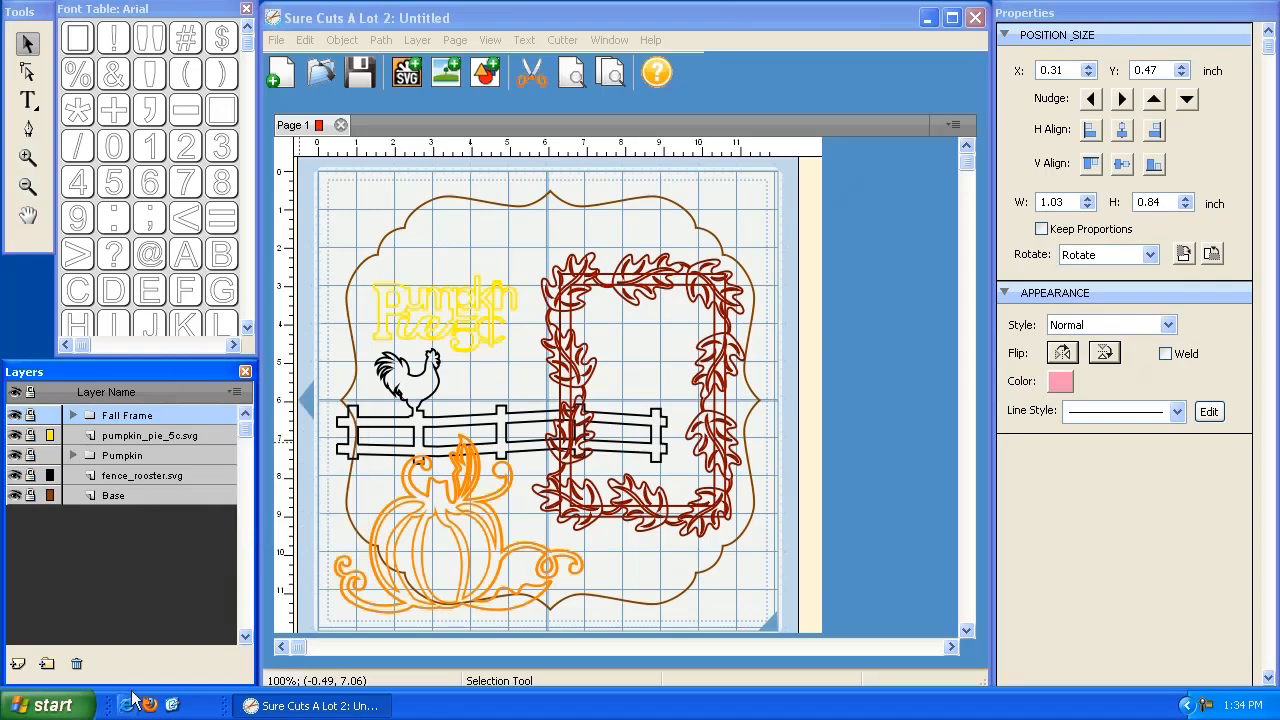
left_click(236, 394)
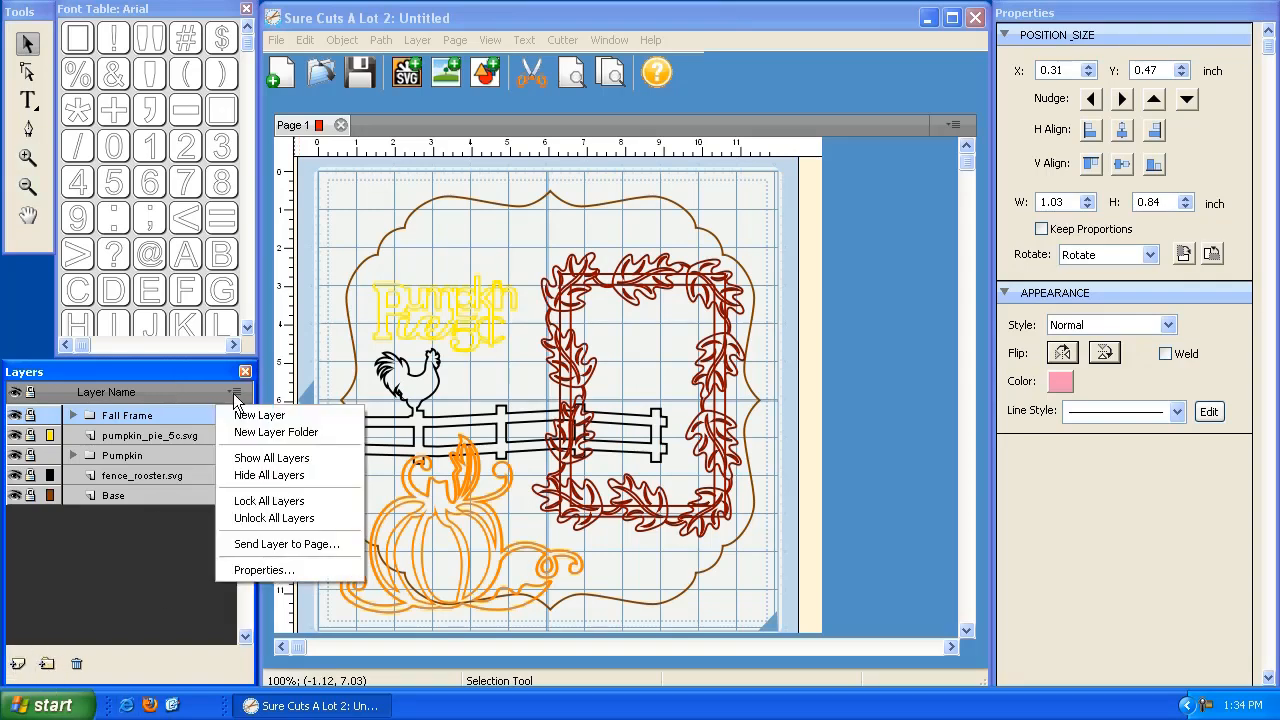
left_click(259, 478)
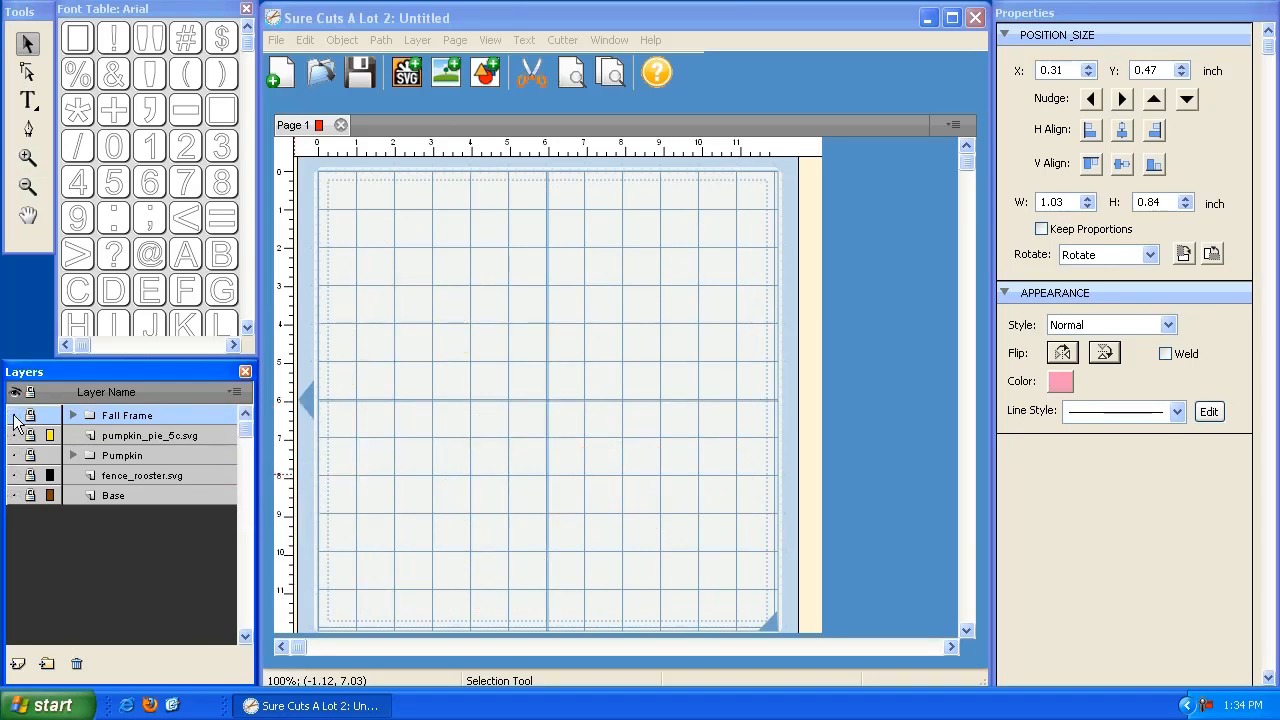
- Show all layers at once
left_click(237, 392)
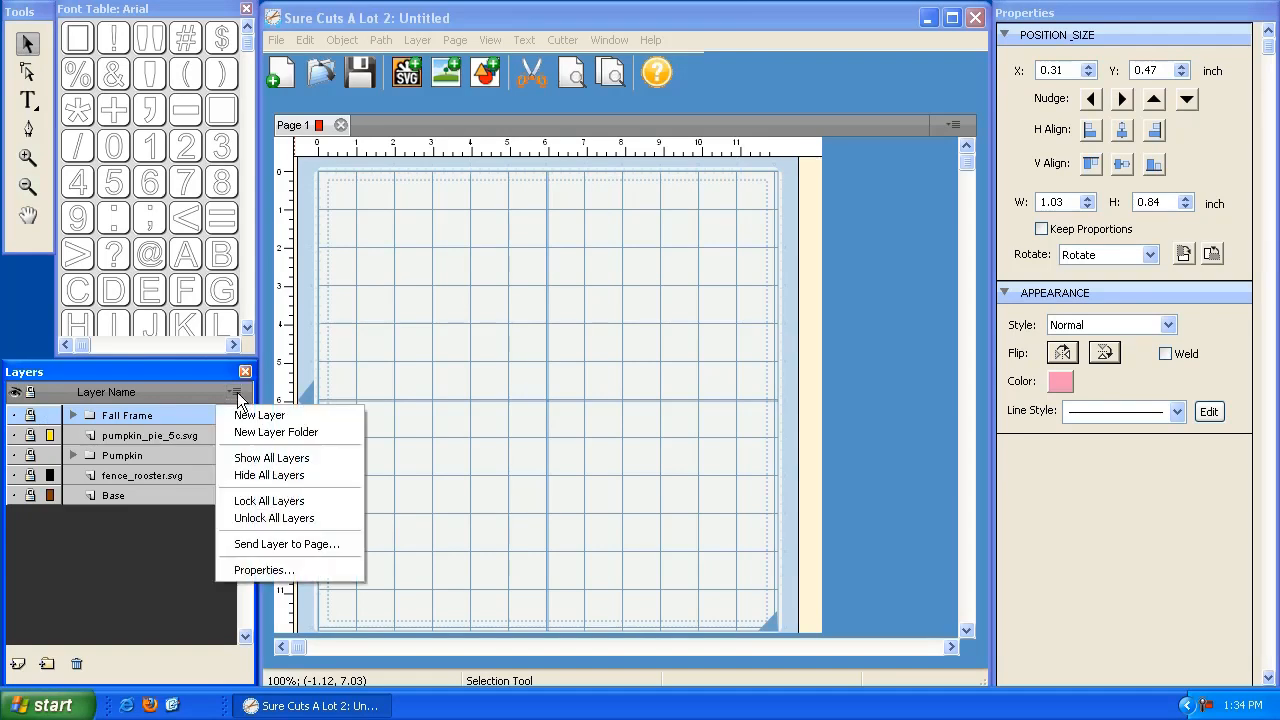
left_click(248, 457)
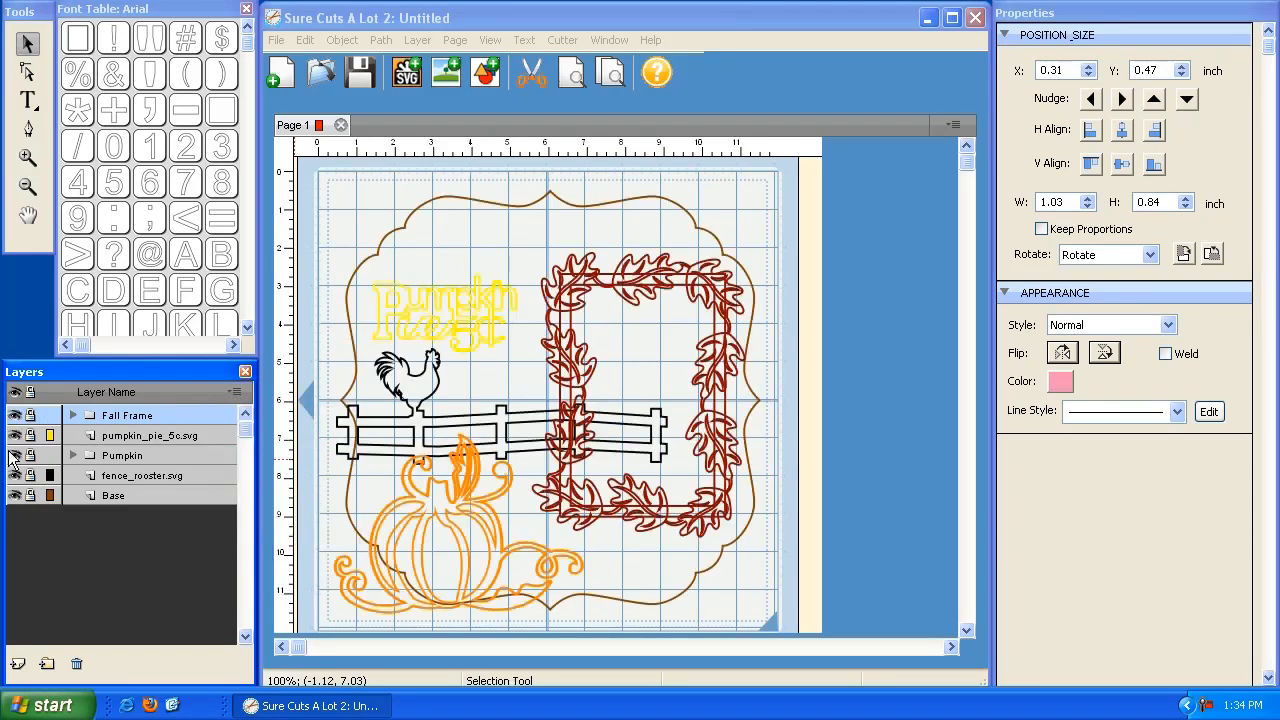
- Unlock all layers at once and lock them all again
left_click(234, 394)
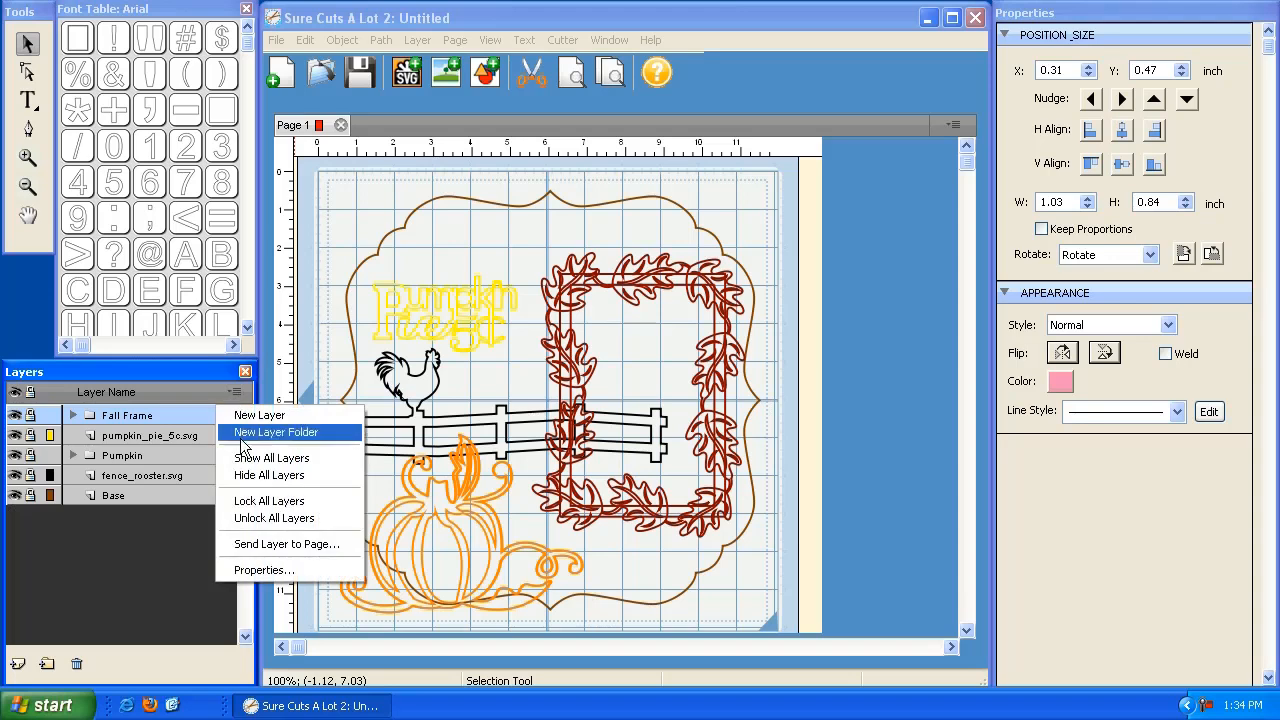
left_click(258, 527)
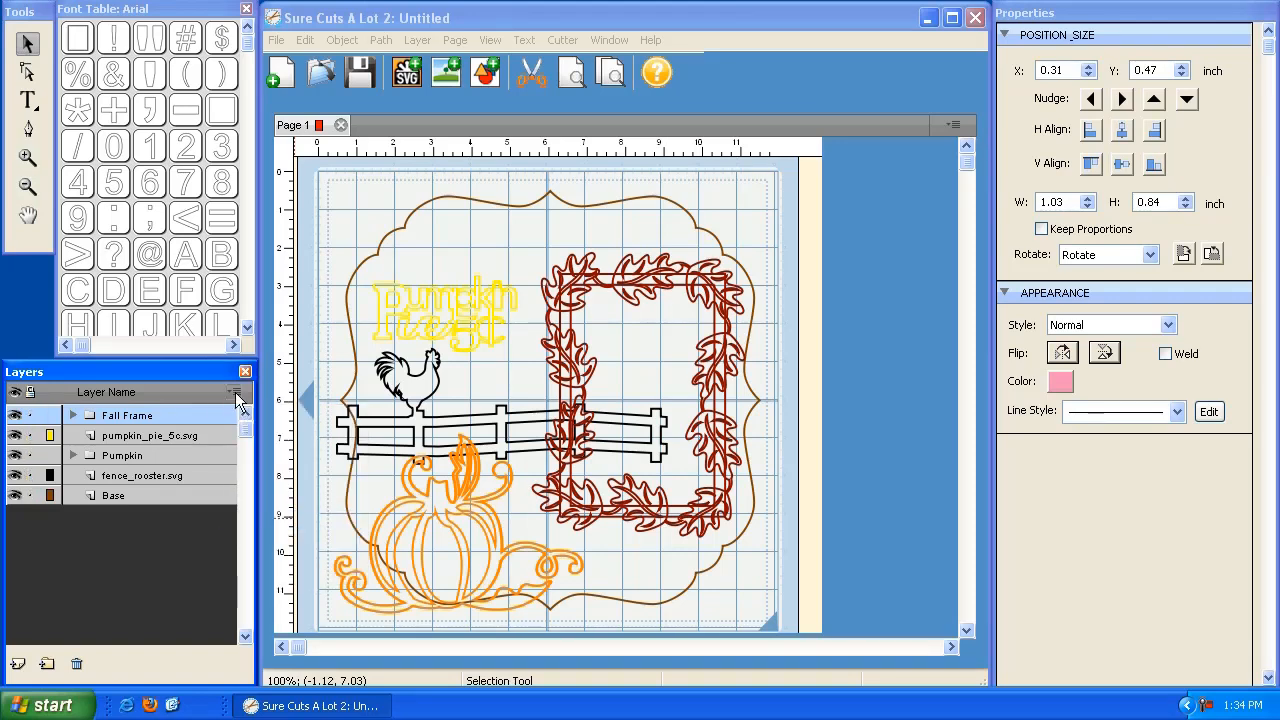
right_click(238, 408)
left_click(256, 500)
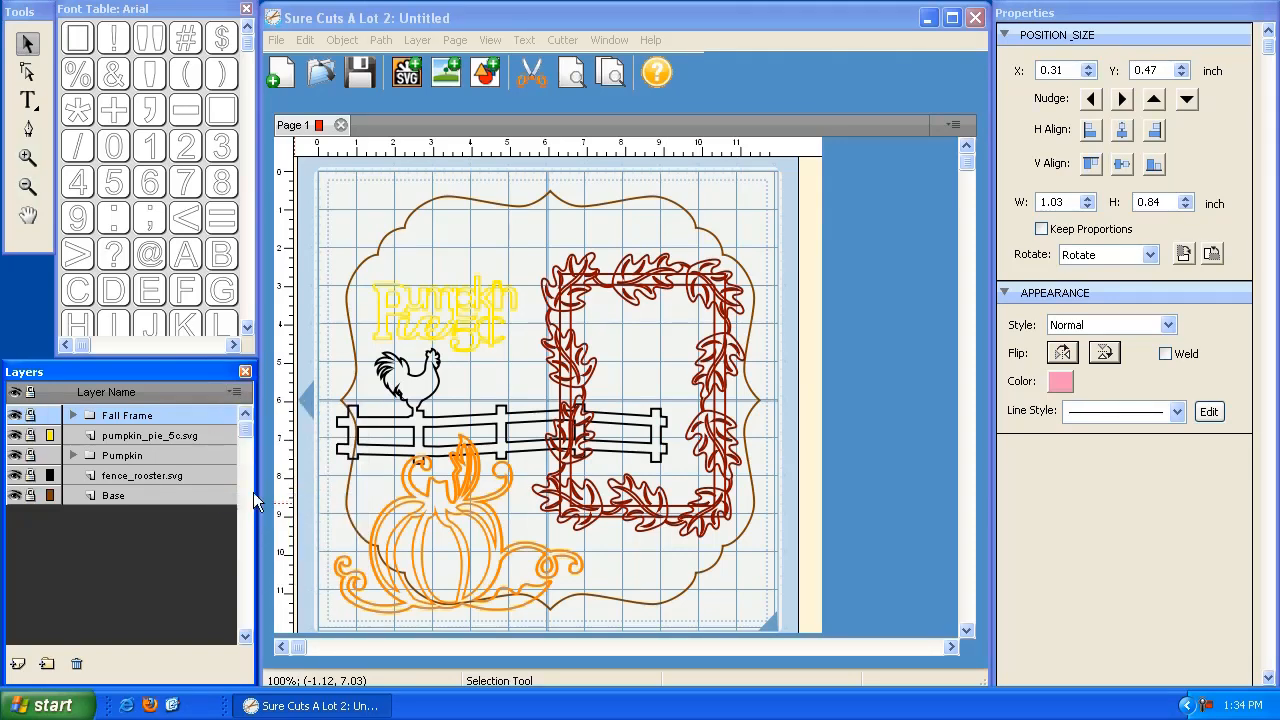
- Review the available commands for adding, deleting, sending and editing layers
left_click(417, 40)
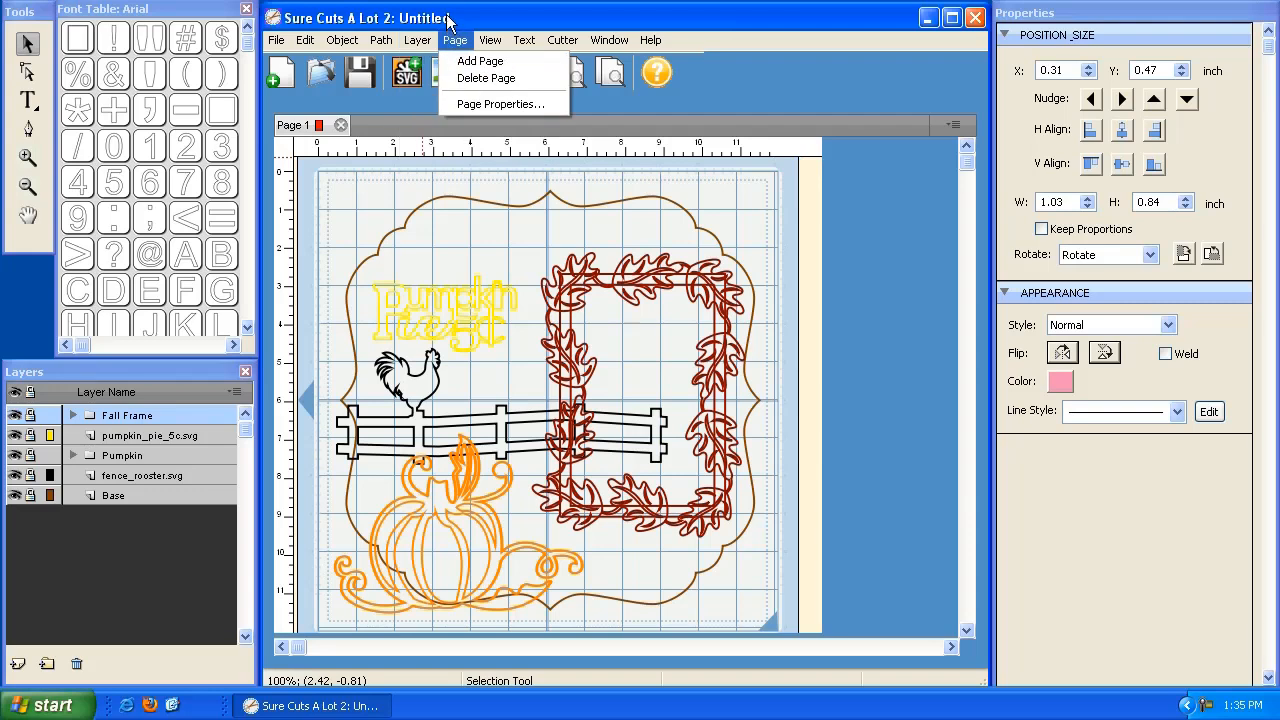
left_click(443, 18)
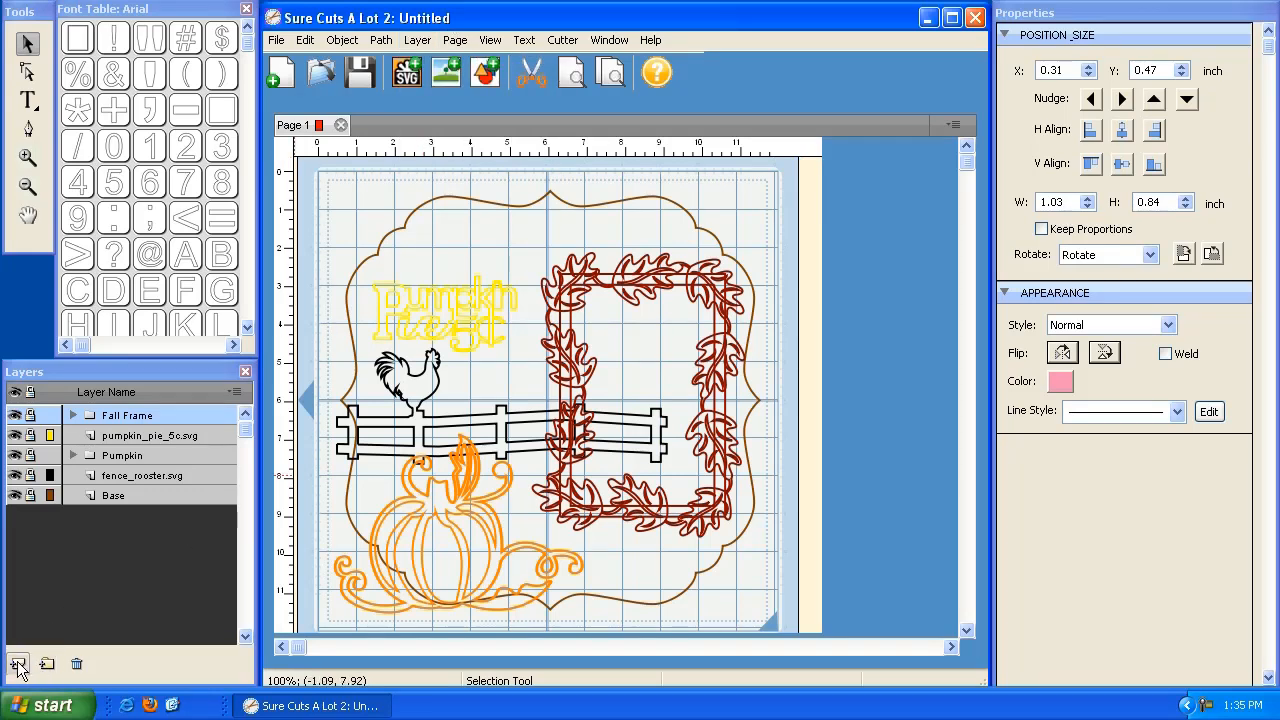
left_click(417, 40)
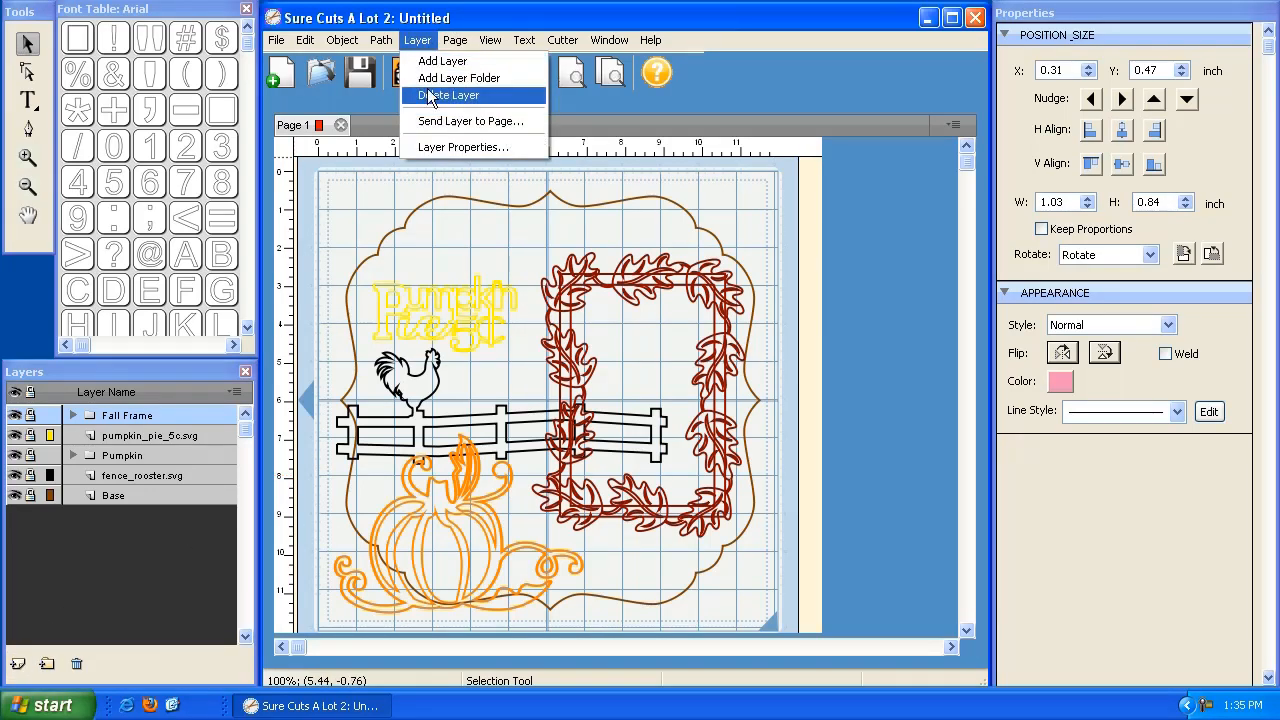
- Inspect the layer properties of the Fall Frame folder through the different ways to open them, and close them without changes
left_click(457, 149)
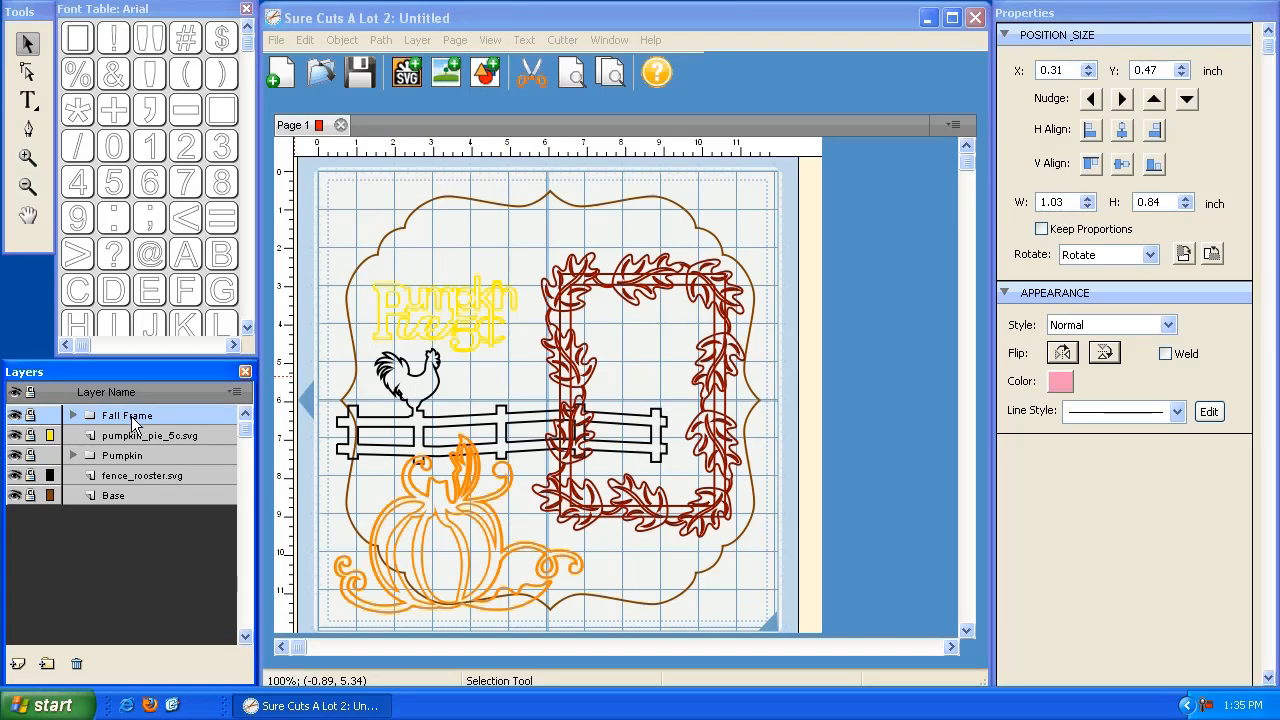
double_click(129, 413)
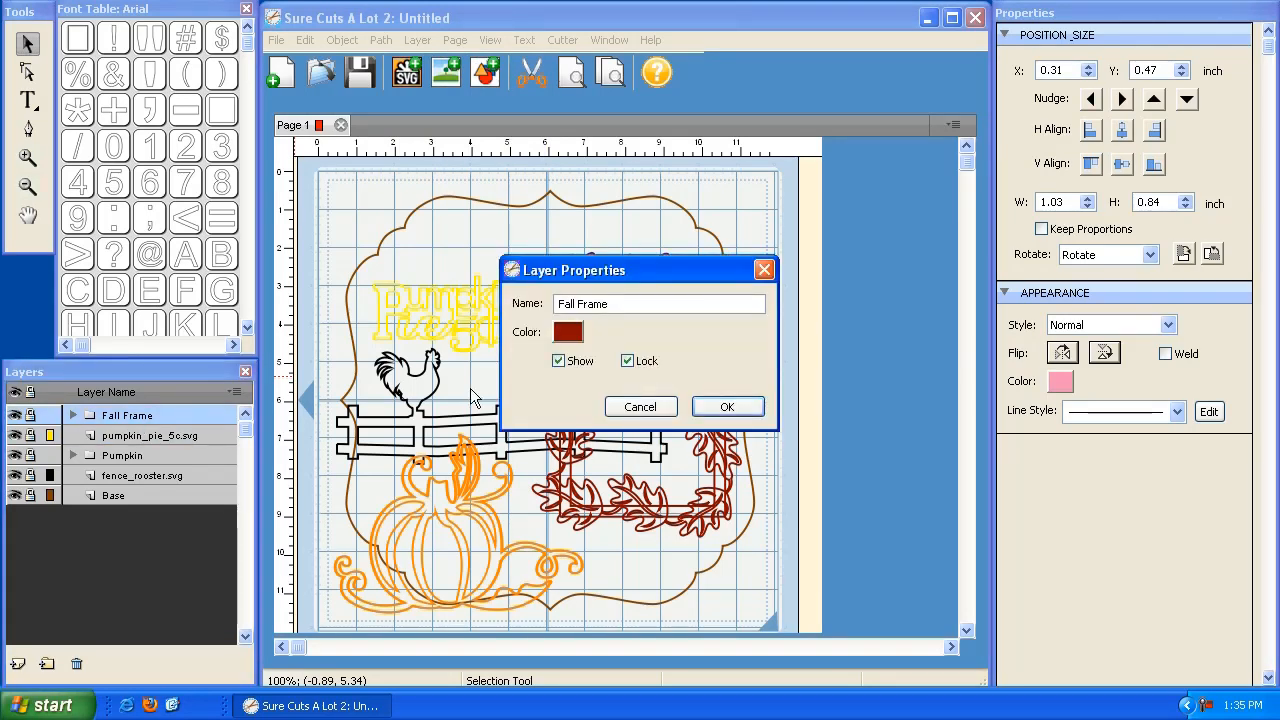
left_click(667, 400)
left_click(236, 393)
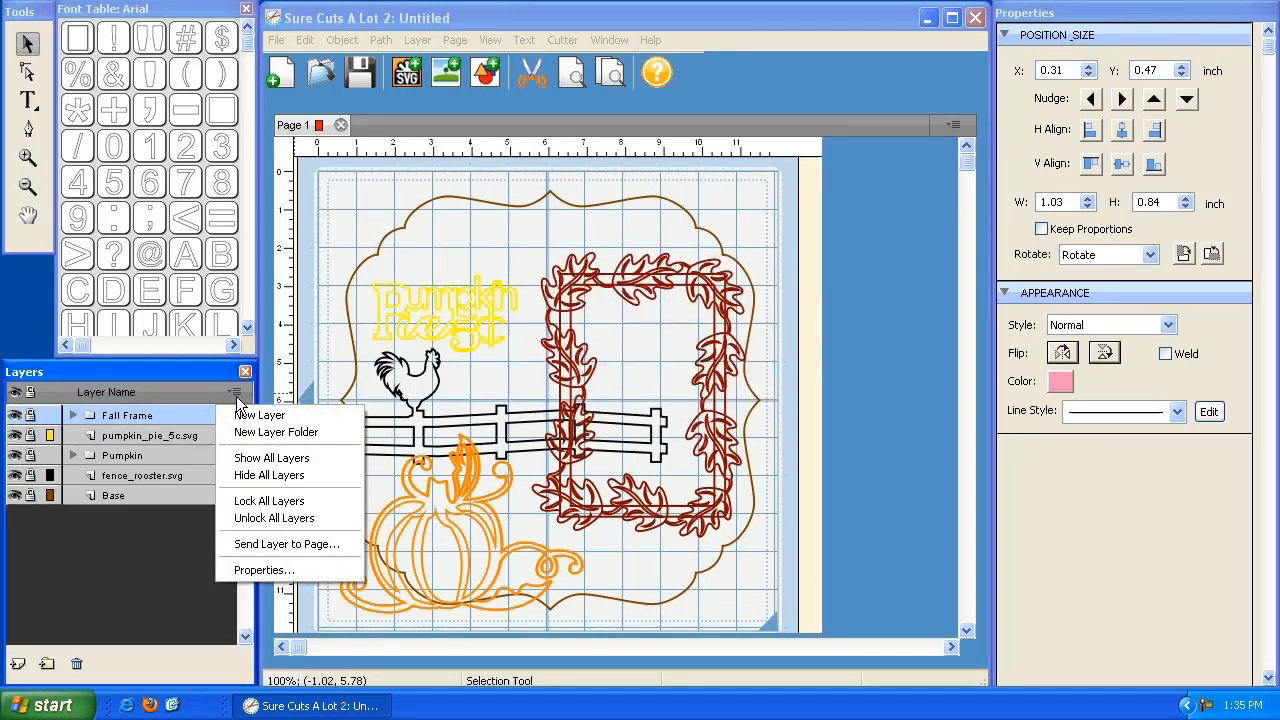
left_click(258, 568)
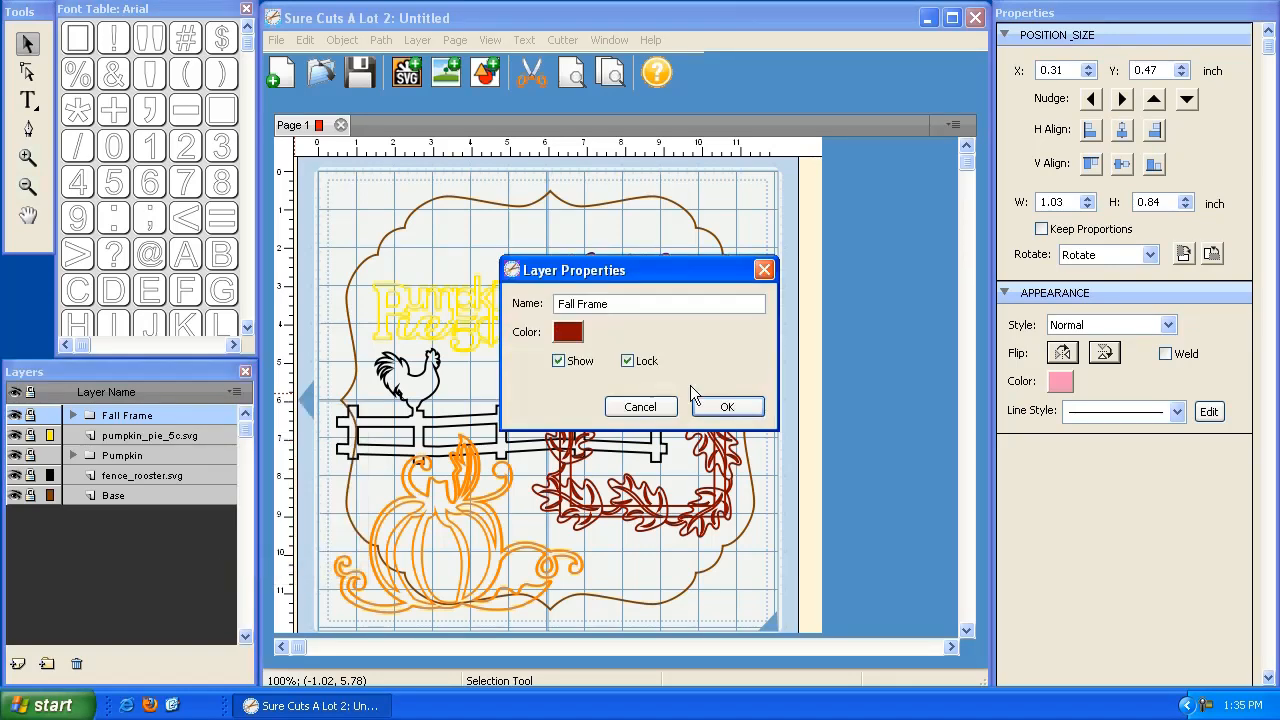
left_click(641, 407)
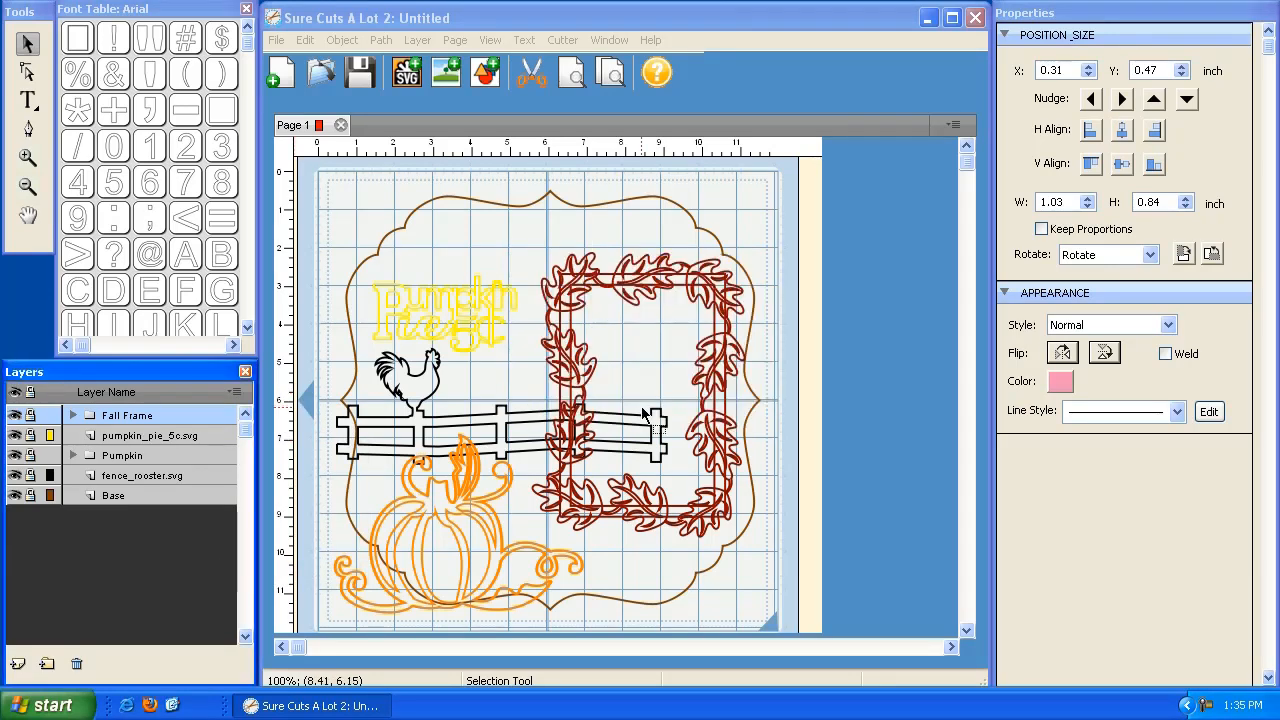